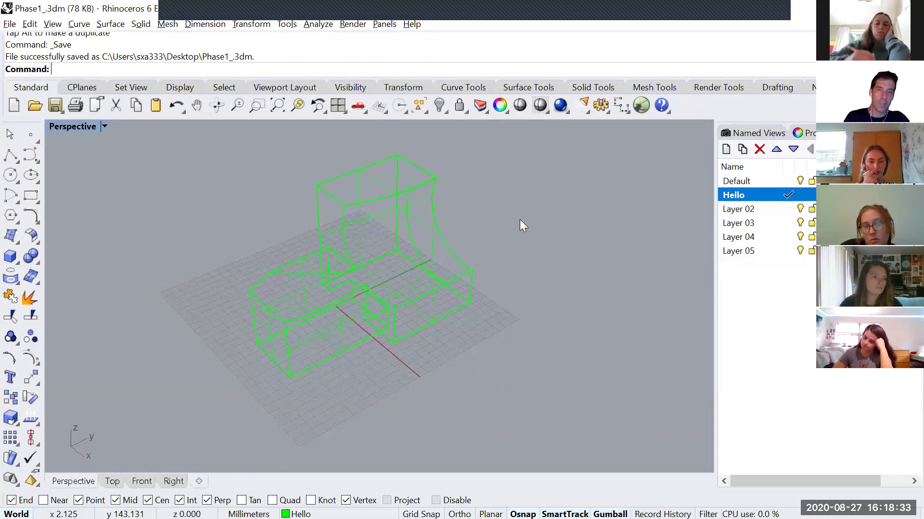
Change the Perspective viewport's projection to parallel in its viewport properties
{"action": "mouse_move", "coordinate": [367, 310]}
{"action": "right_mouse_down"}
{"action": "mouse_move", "coordinate": [474, 231]}
{"action": "mouse_move", "coordinate": [445, 260]}
{"action": "mouse_move", "coordinate": [376, 282]}
{"action": "mouse_move", "coordinate": [359, 317]}
{"action": "right_mouse_up"}
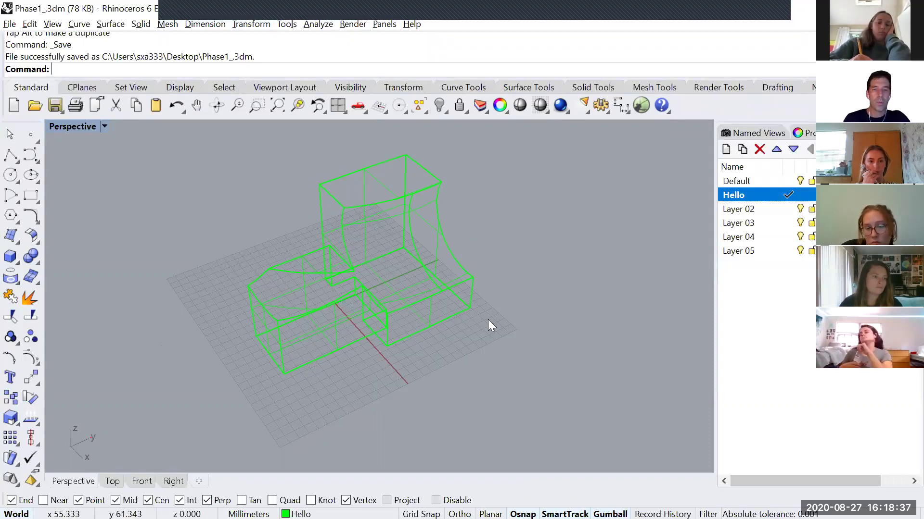
{"action": "right_click_drag", "start_coordinate": [489, 323], "coordinate": [462, 340]}
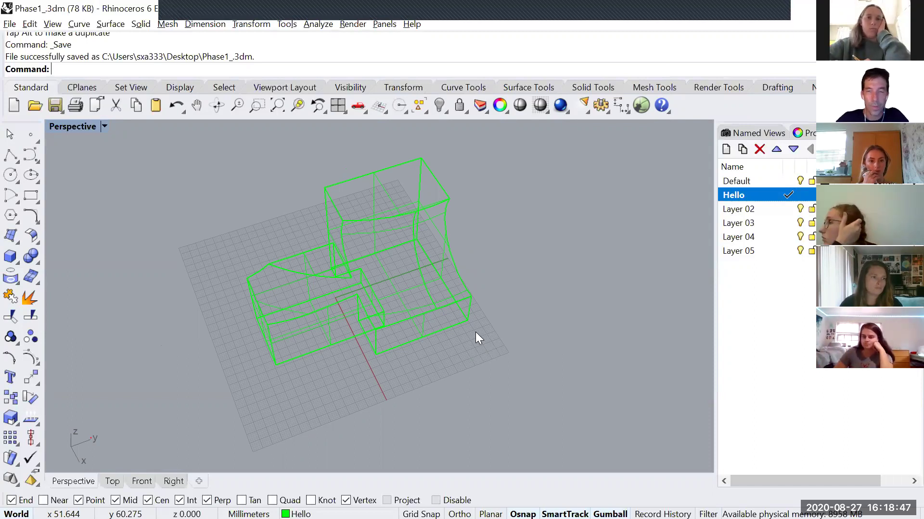
{"action": "right_click_drag", "start_coordinate": [446, 332], "coordinate": [493, 306]}
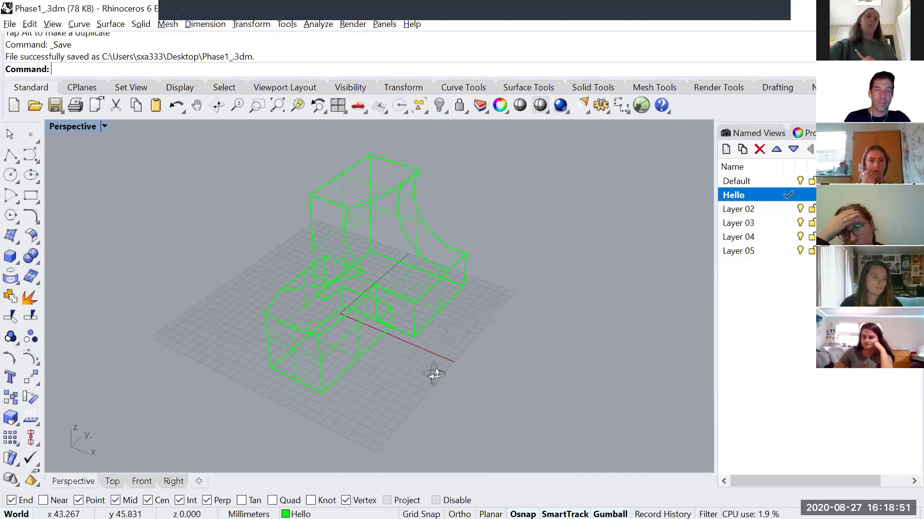
{"action": "right_click_drag", "start_coordinate": [418, 340], "coordinate": [442, 347]}
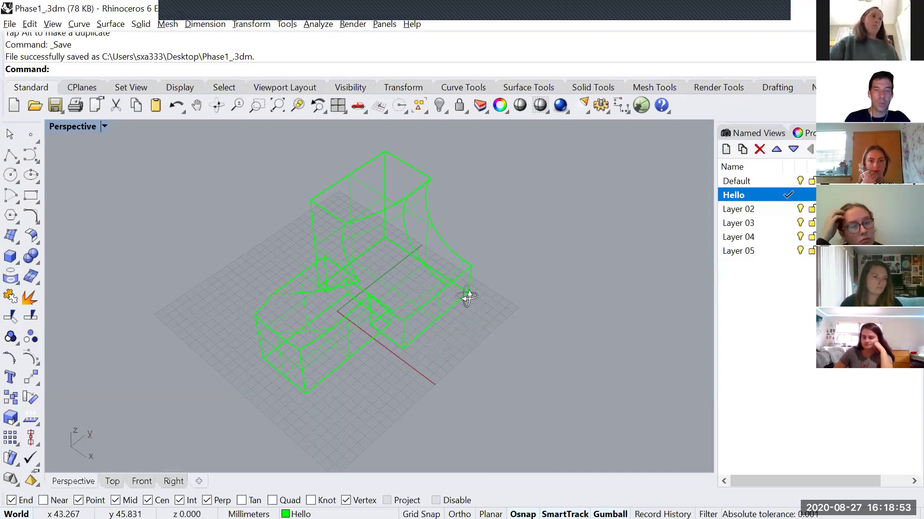
{"action": "right_click_drag", "start_coordinate": [470, 309], "coordinate": [483, 294]}
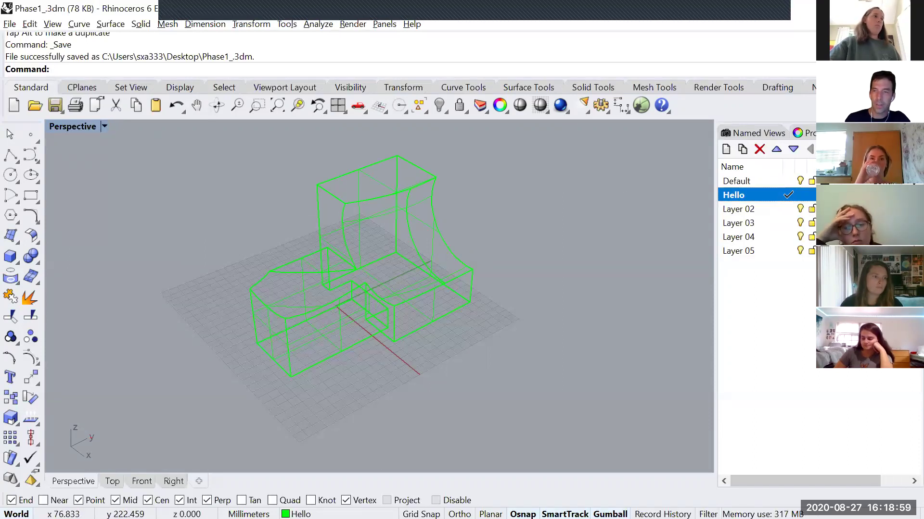
{"action": "left_click", "coordinate": [822, 133]}
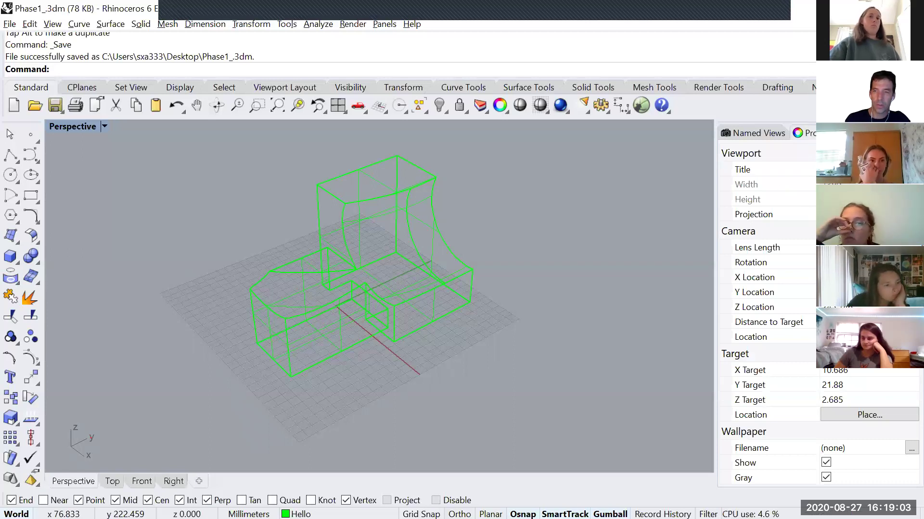
{"action": "left_click", "coordinate": [847, 227]}
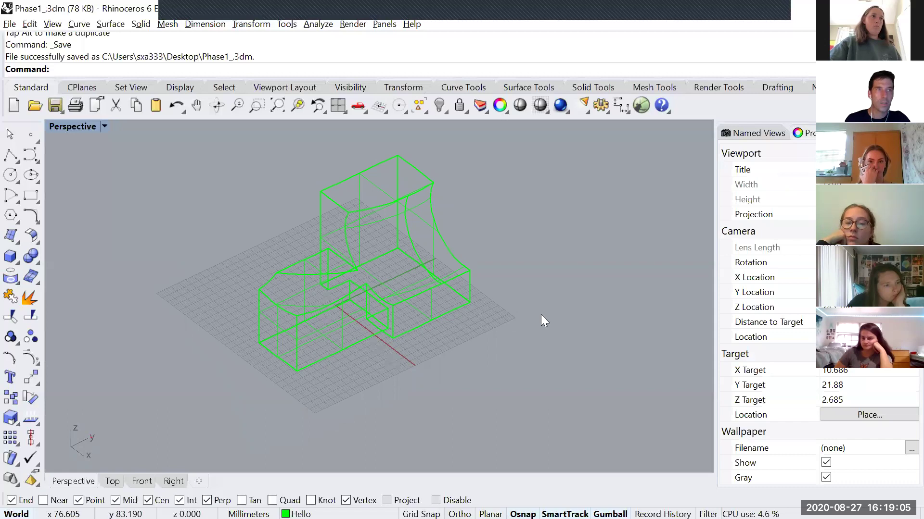
Run Make2D on the whole model with third angle projection, hidden lines and source layers maintained, using the layer name Make2D
{"action": "right_click_drag", "start_coordinate": [443, 341], "coordinate": [434, 358]}
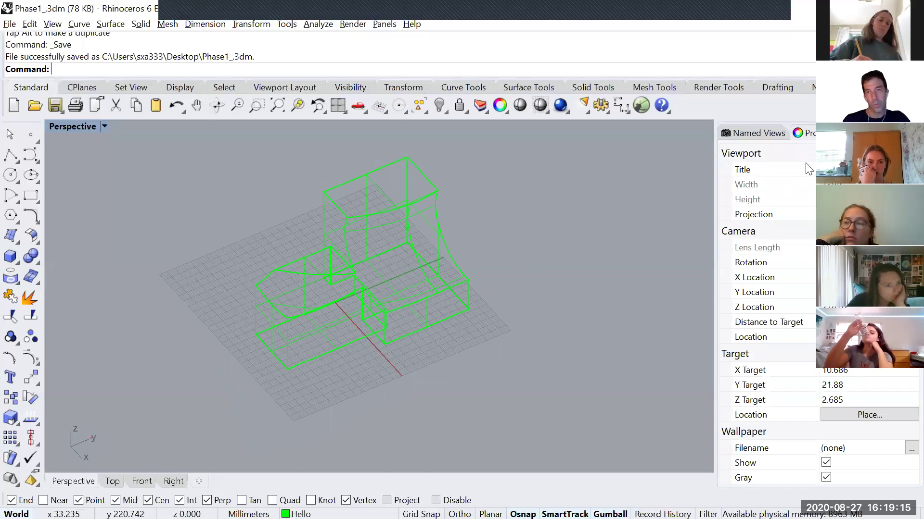
{"action": "right_click_drag", "start_coordinate": [421, 273], "coordinate": [402, 298]}
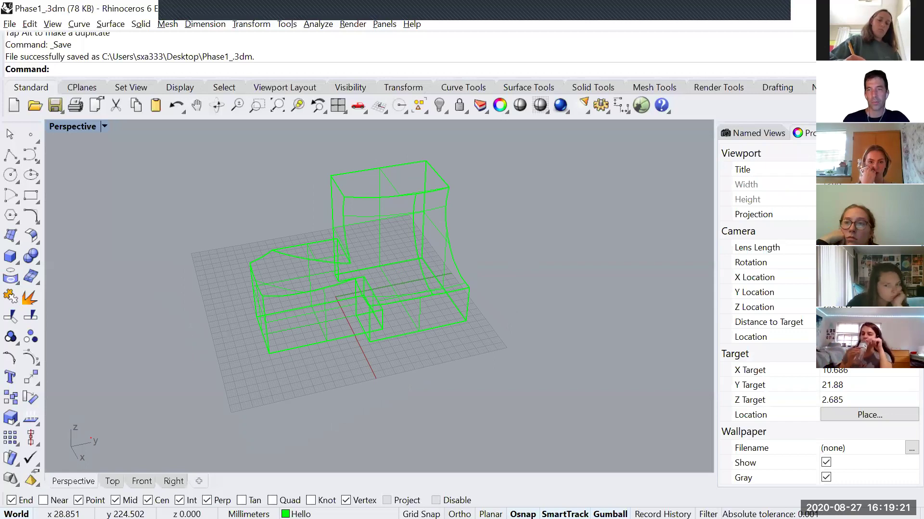
{"action": "right_click_drag", "start_coordinate": [476, 320], "coordinate": [528, 319]}
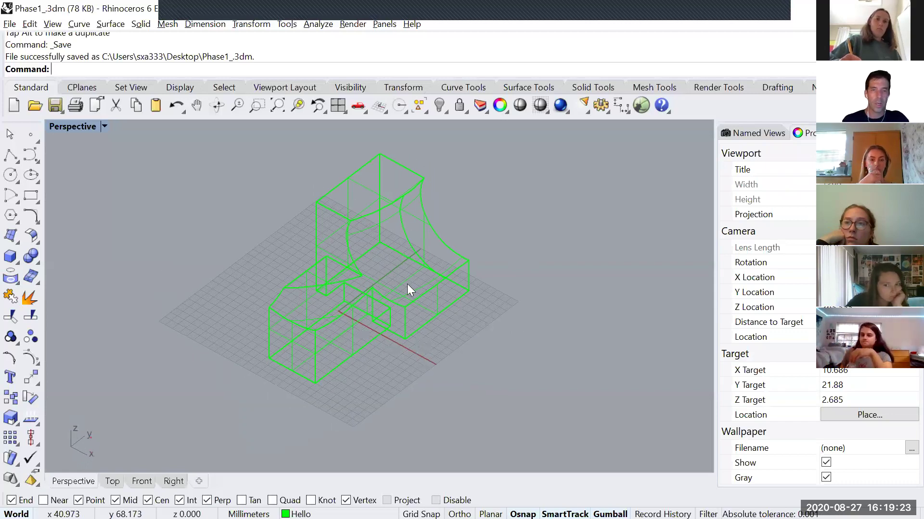
{"action": "scroll", "coordinate": [393, 283], "scroll_direction": "up", "scroll_amount": 3}
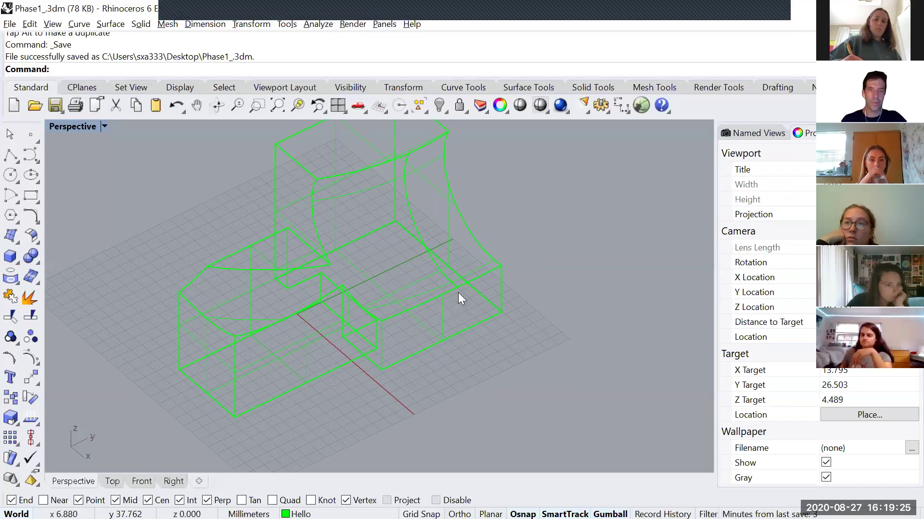
{"action": "scroll", "coordinate": [550, 347], "scroll_direction": "down", "scroll_amount": 2}
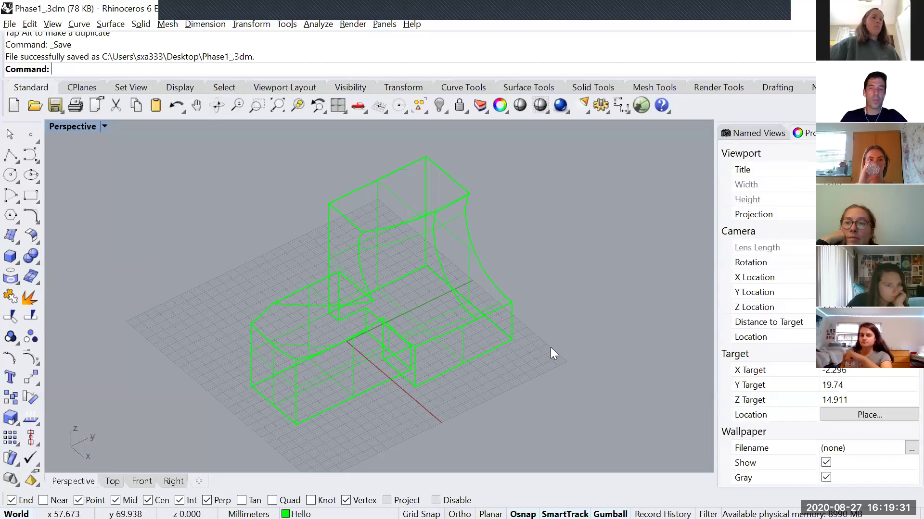
{"action": "type", "text": "ake2D"}
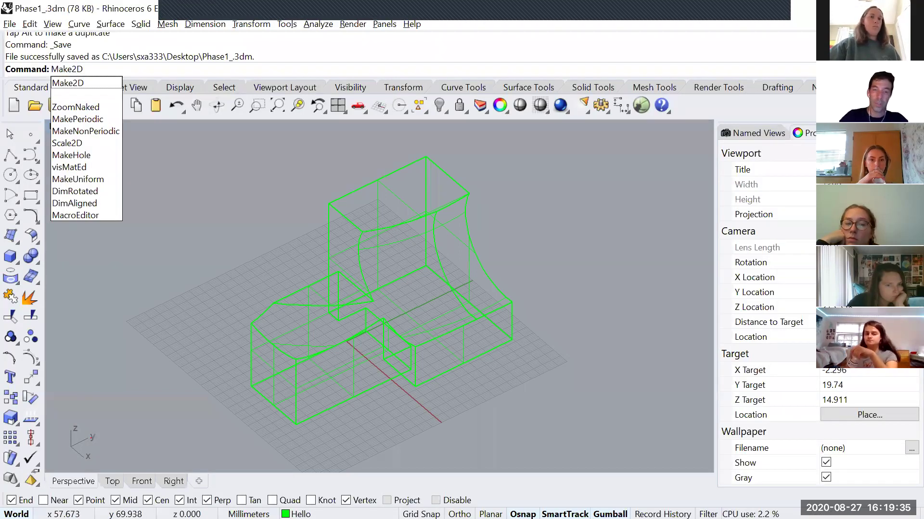
{"action": "key", "text": "Return"}
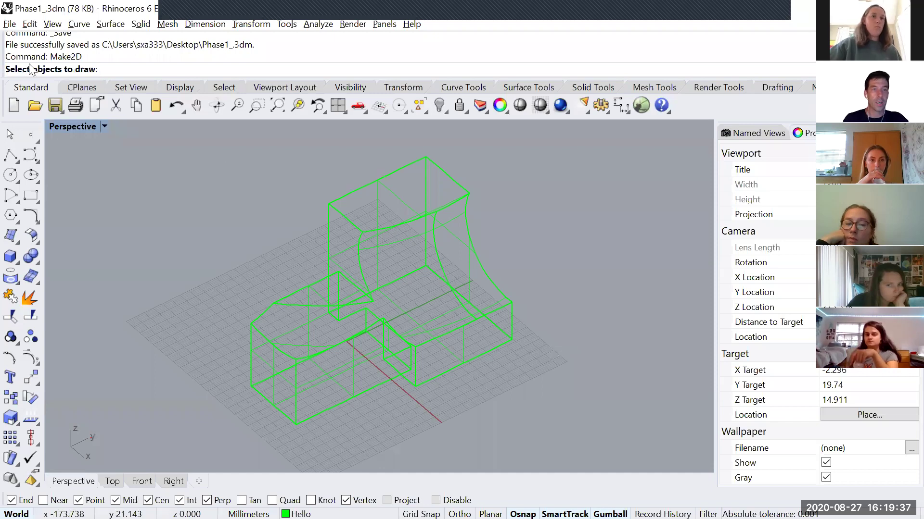
{"action": "left_click", "coordinate": [479, 317]}
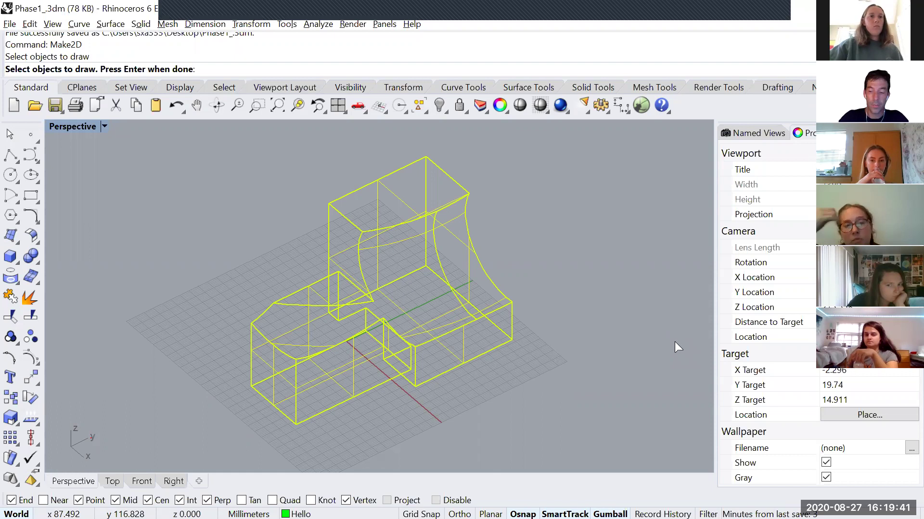
{"action": "key", "text": "Return"}
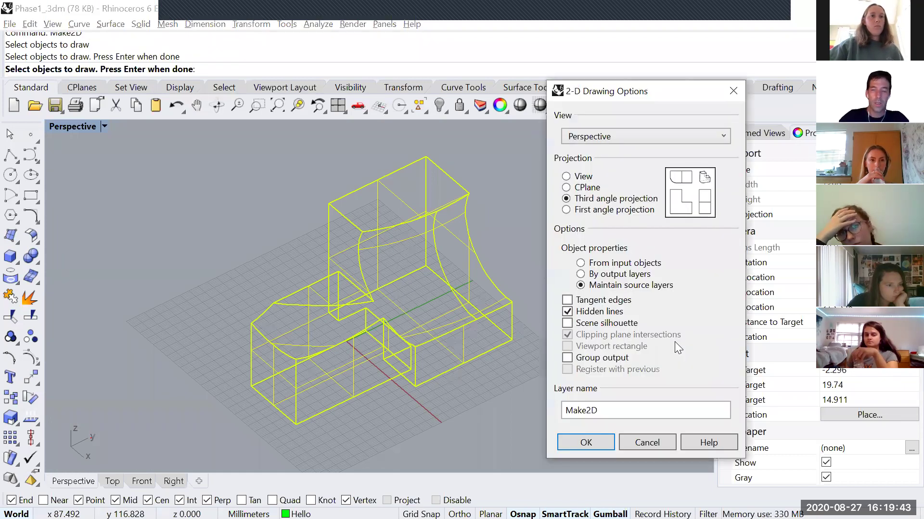
{"action": "left_click_drag", "start_coordinate": [621, 95], "coordinate": [616, 95]}
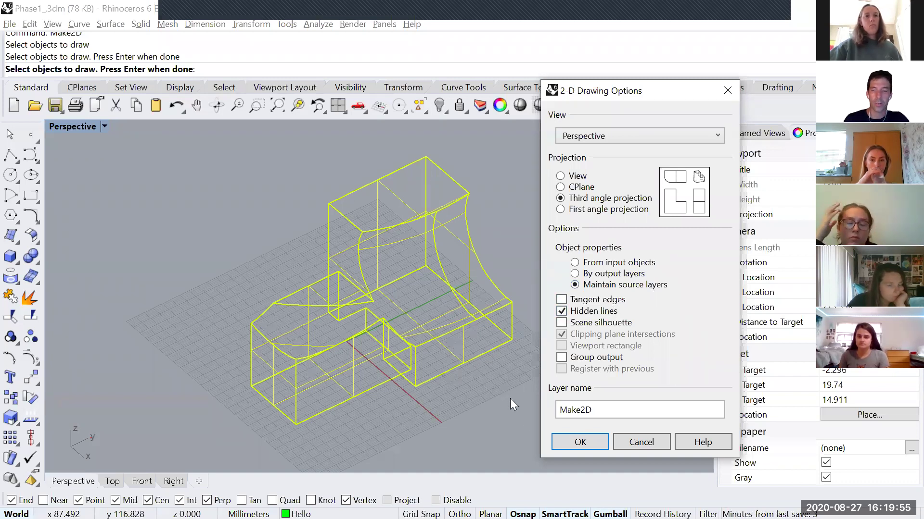
{"action": "left_click", "coordinate": [592, 440]}
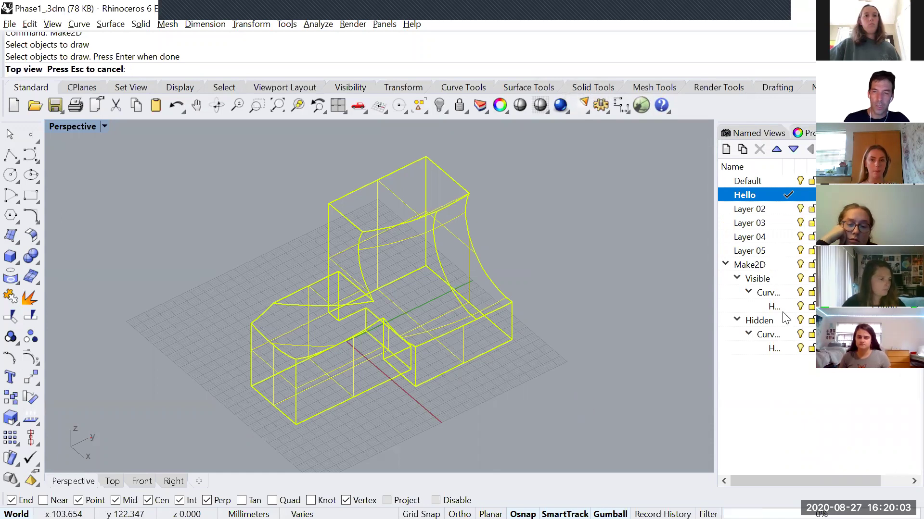
Widen the layer list and its Name column to show the full Make2D sublayer names
{"action": "left_click_drag", "start_coordinate": [720, 308], "coordinate": [643, 305]}
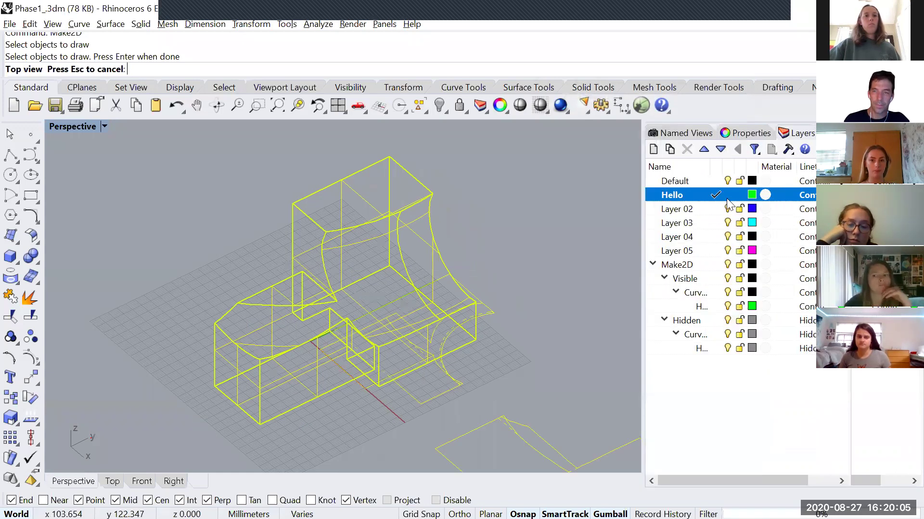
{"action": "left_click_drag", "start_coordinate": [738, 167], "coordinate": [764, 167]}
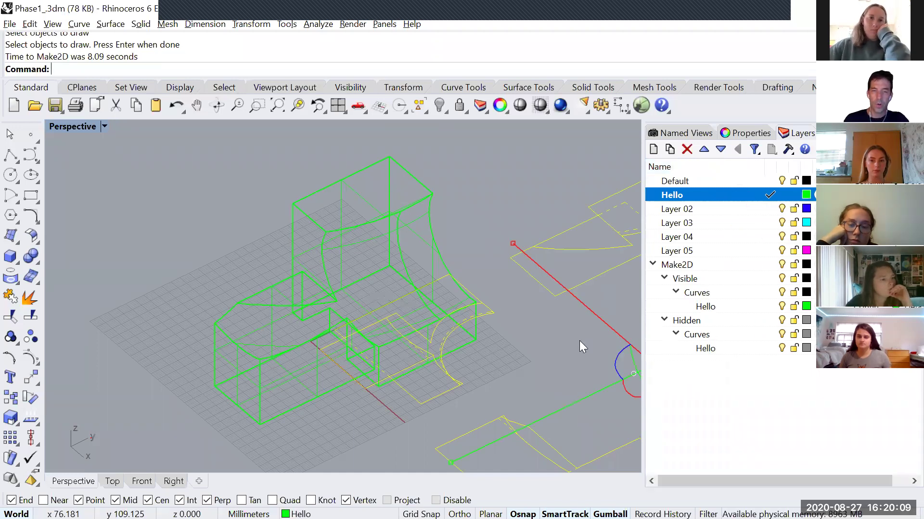
In the Top view, move the generated 2D drawings up and to the right, clear of the 3D model, and deselect them
{"action": "double_click", "coordinate": [66, 126]}
{"action": "double_click", "coordinate": [65, 127]}
{"action": "scroll", "coordinate": [434, 228], "scroll_direction": "down", "scroll_amount": 5}
{"action": "right_click_drag", "start_coordinate": [433, 228], "coordinate": [412, 260]}
{"action": "scroll", "coordinate": [330, 224], "scroll_direction": "up", "scroll_amount": 2}
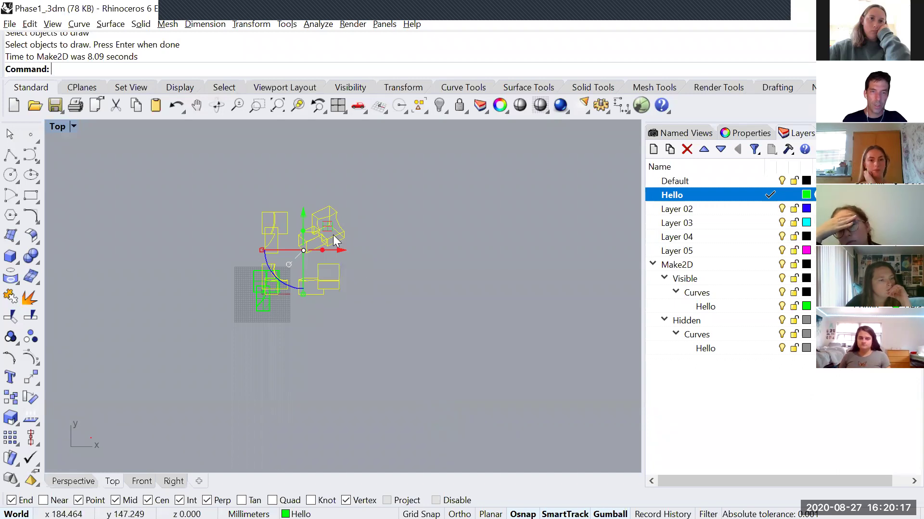
{"action": "scroll", "coordinate": [332, 237], "scroll_direction": "up", "scroll_amount": 3}
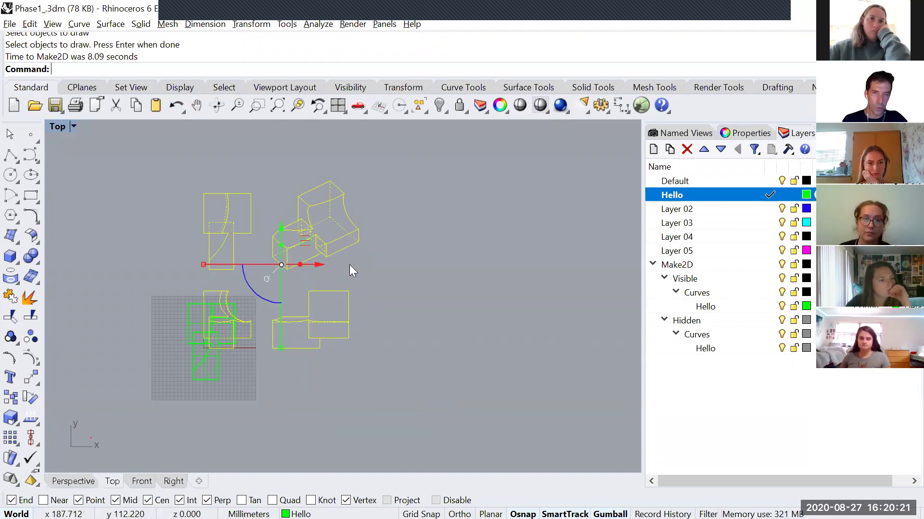
{"action": "left_click_drag", "start_coordinate": [306, 240], "coordinate": [480, 181]}
{"action": "left_click", "coordinate": [483, 348]}
{"action": "right_click_drag", "start_coordinate": [518, 303], "coordinate": [498, 348]}
{"action": "left_click_drag", "start_coordinate": [312, 144], "coordinate": [547, 357]}
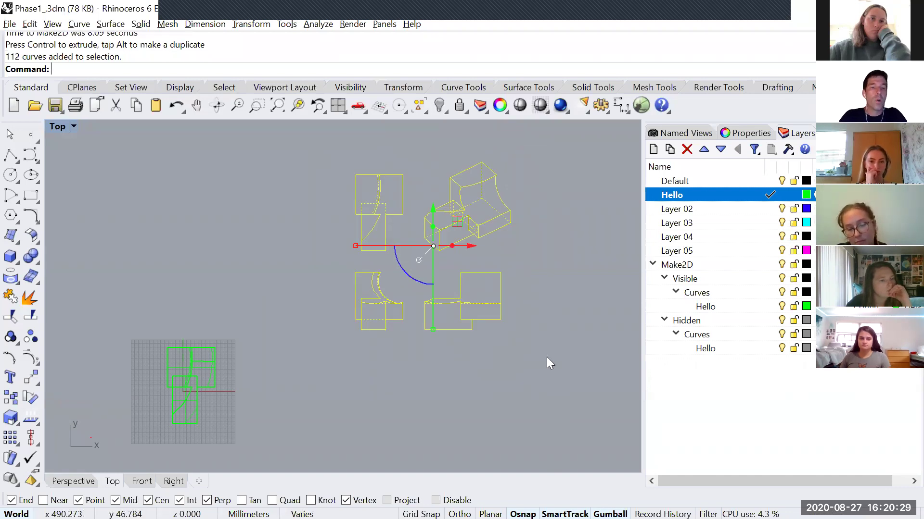
{"action": "left_click", "coordinate": [431, 386]}
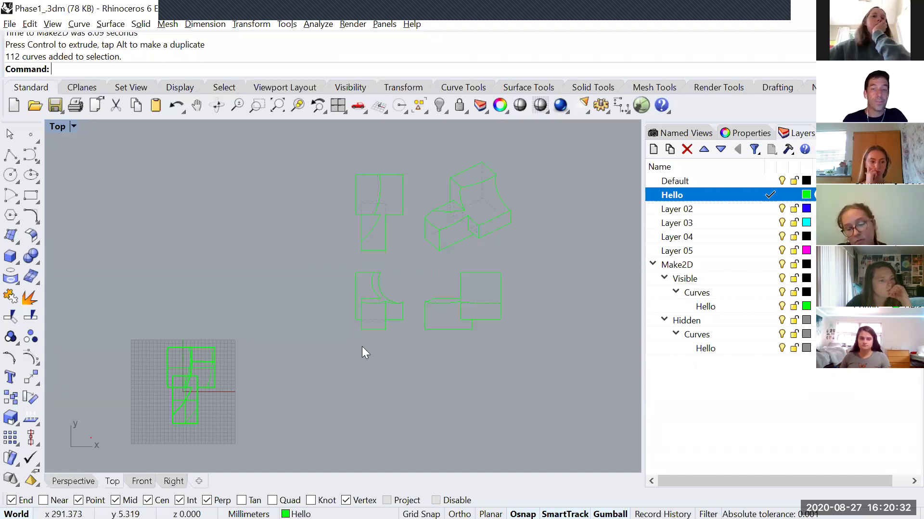
Examine the flat 2D drawings in the Perspective view and compare them with the 3D model
{"action": "double_click", "coordinate": [55, 127]}
{"action": "double_click", "coordinate": [374, 127]}
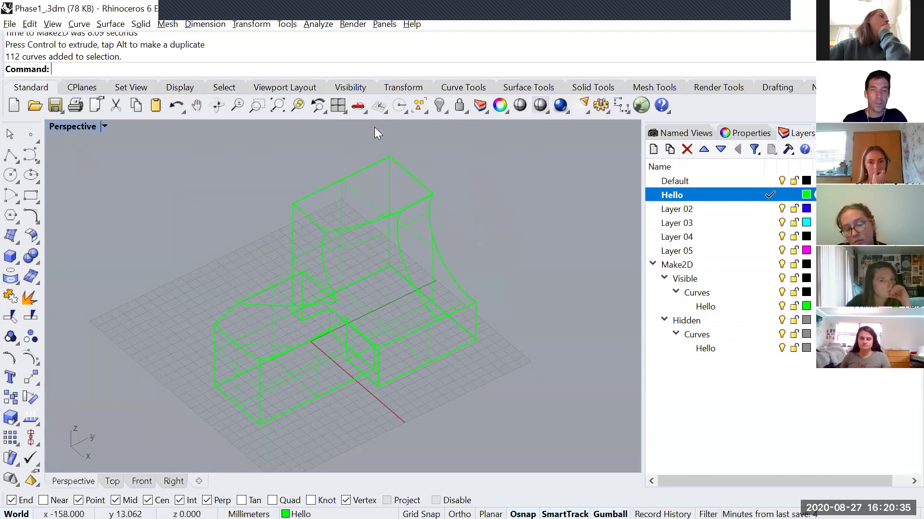
{"action": "scroll", "coordinate": [483, 270], "scroll_direction": "down", "scroll_amount": 6}
{"action": "right_click_drag", "start_coordinate": [555, 296], "coordinate": [454, 276], "text": "shift"}
{"action": "scroll", "coordinate": [454, 312], "scroll_direction": "up", "scroll_amount": 5}
{"action": "right_click_drag", "start_coordinate": [454, 313], "coordinate": [467, 353]}
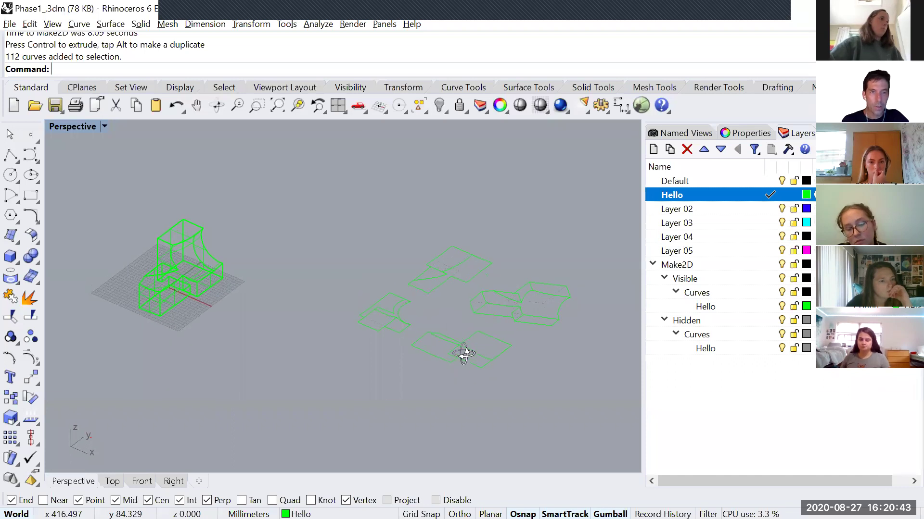
{"action": "right_click_drag", "start_coordinate": [291, 293], "coordinate": [398, 295], "text": "shift"}
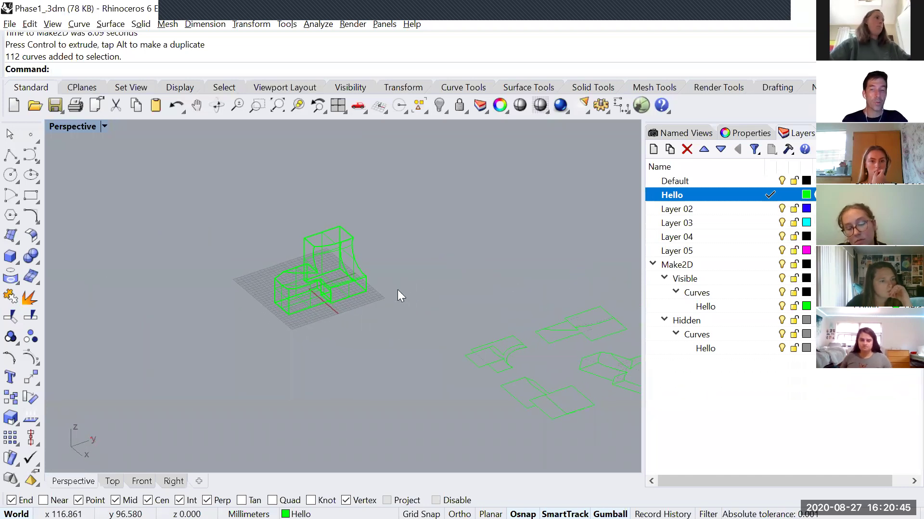
{"action": "scroll", "coordinate": [312, 267], "scroll_direction": "up", "scroll_amount": 5}
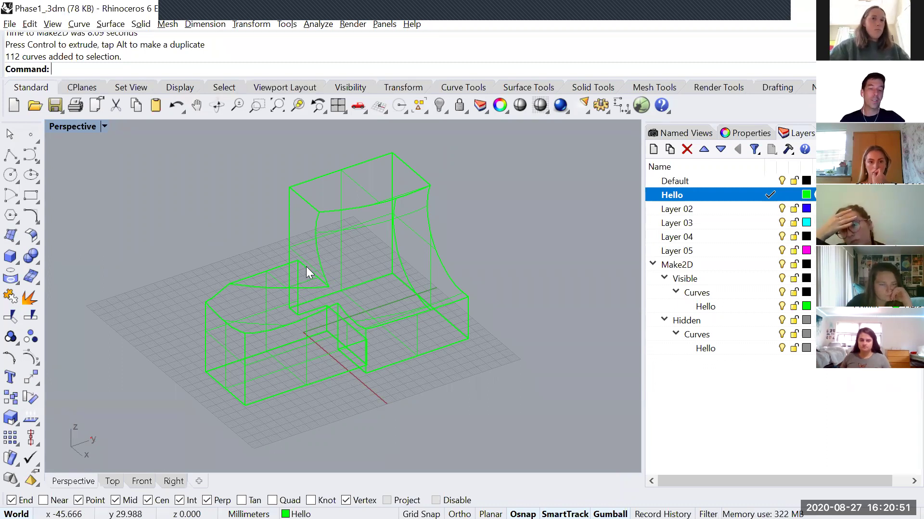
{"action": "scroll", "coordinate": [408, 263], "scroll_direction": "down", "scroll_amount": 8}
{"action": "right_click_drag", "start_coordinate": [440, 308], "coordinate": [305, 263], "text": "shift"}
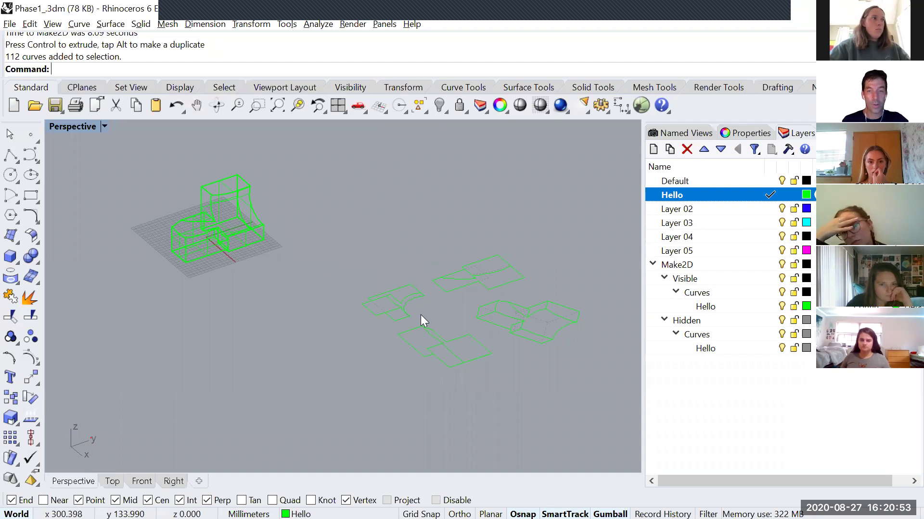
{"action": "right_click_drag", "start_coordinate": [340, 291], "coordinate": [489, 342]}
{"action": "scroll", "coordinate": [490, 270], "scroll_direction": "up", "scroll_amount": 5}
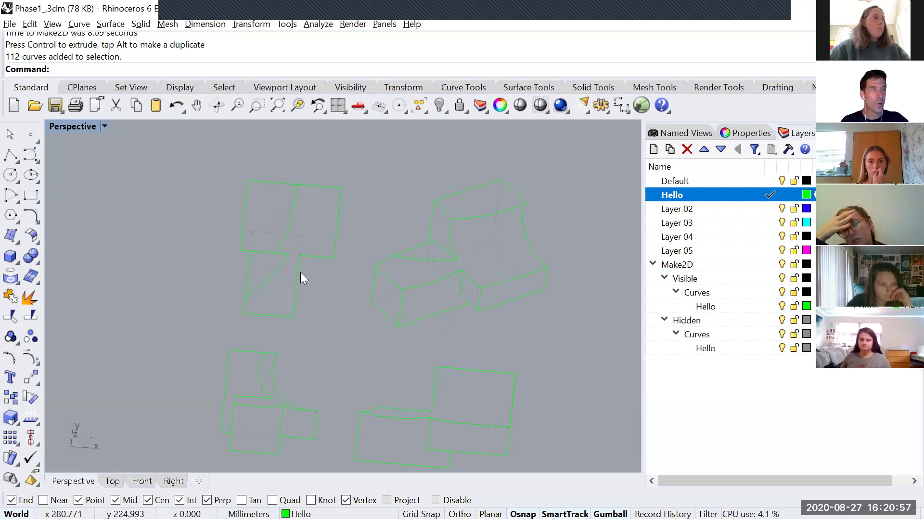
{"action": "right_click_drag", "start_coordinate": [253, 293], "coordinate": [301, 300], "text": "shift"}
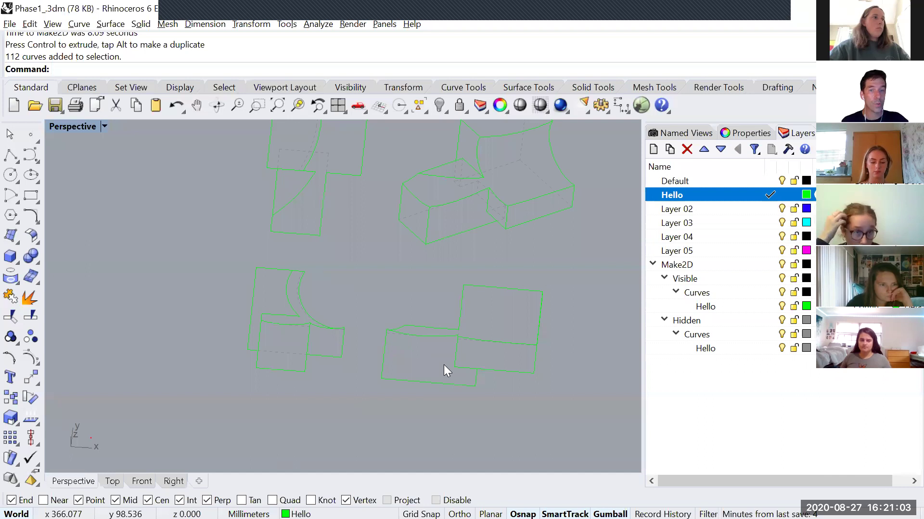
{"action": "scroll", "coordinate": [443, 365], "scroll_direction": "down", "scroll_amount": 3}
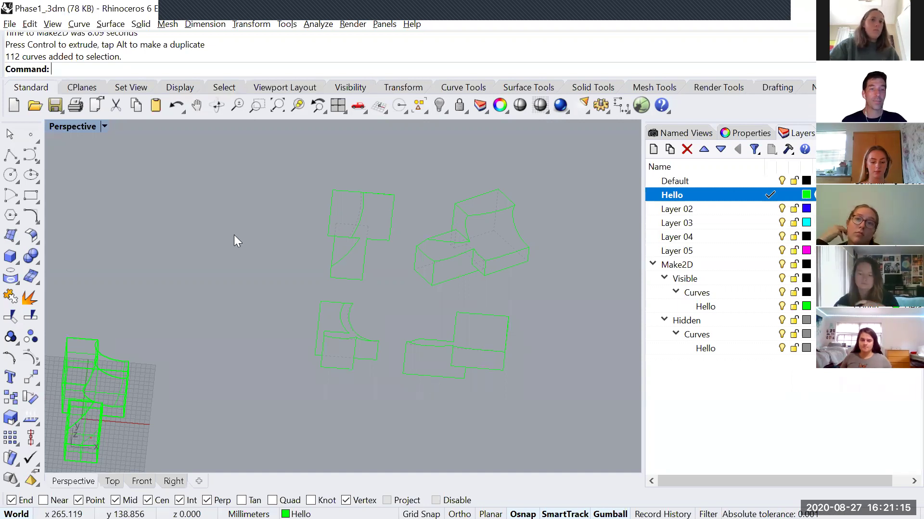
{"action": "right_click_drag", "start_coordinate": [328, 322], "coordinate": [347, 290]}
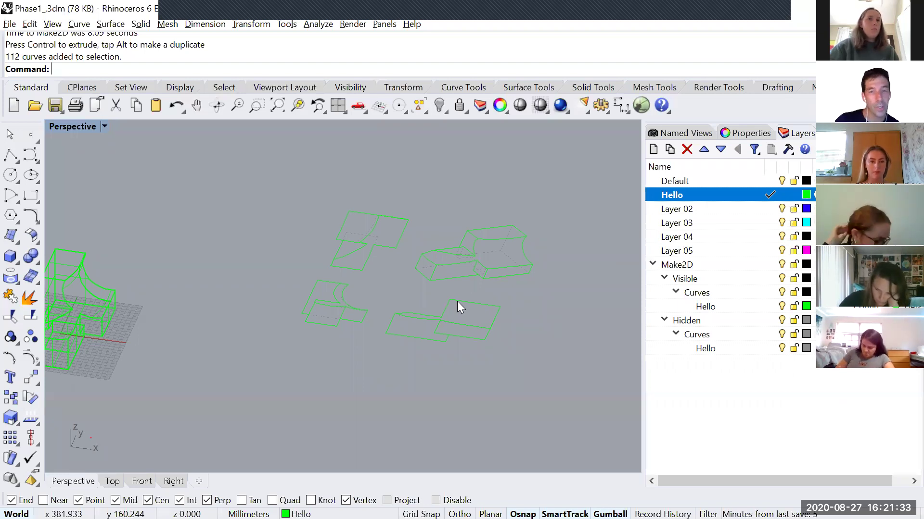
Switch to the maximized Top view and frame the four 2D drawings
{"action": "double_click", "coordinate": [76, 125]}
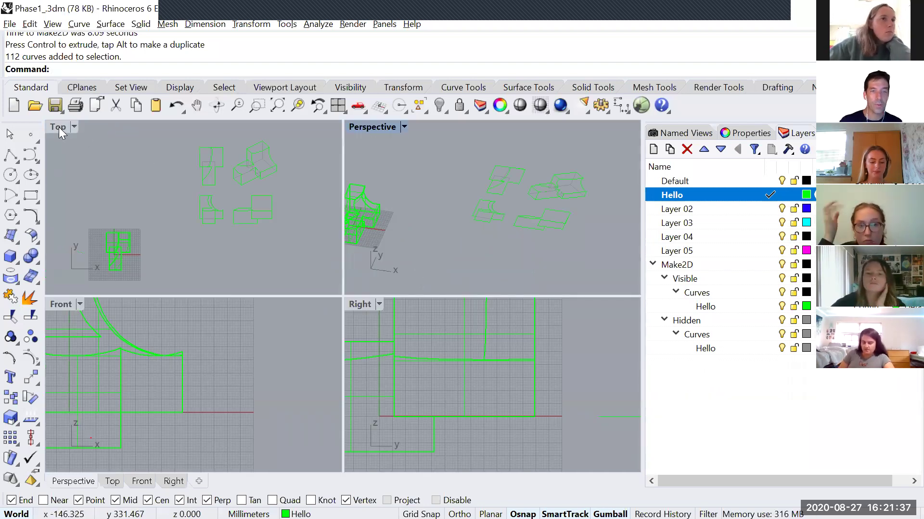
{"action": "double_click", "coordinate": [59, 127]}
{"action": "right_click_drag", "start_coordinate": [288, 288], "coordinate": [282, 324]}
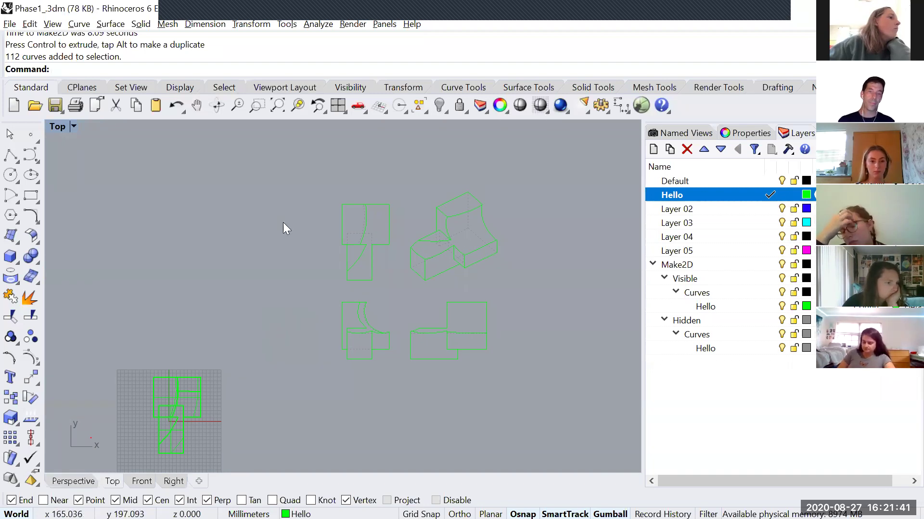
Select the four 2D drawings and set up an export of the selection in Adobe Illustrator (*.ai) format
{"action": "left_click_drag", "start_coordinate": [308, 173], "coordinate": [551, 400]}
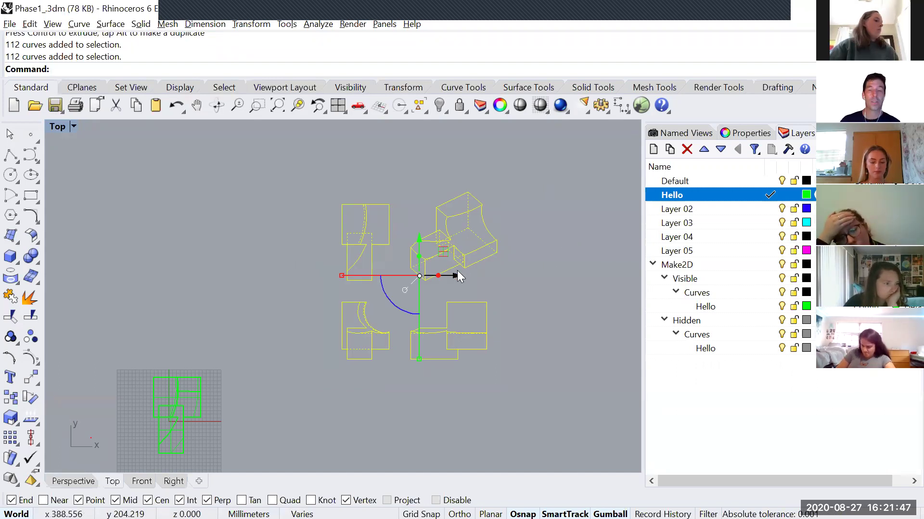
{"action": "left_click", "coordinate": [9, 24]}
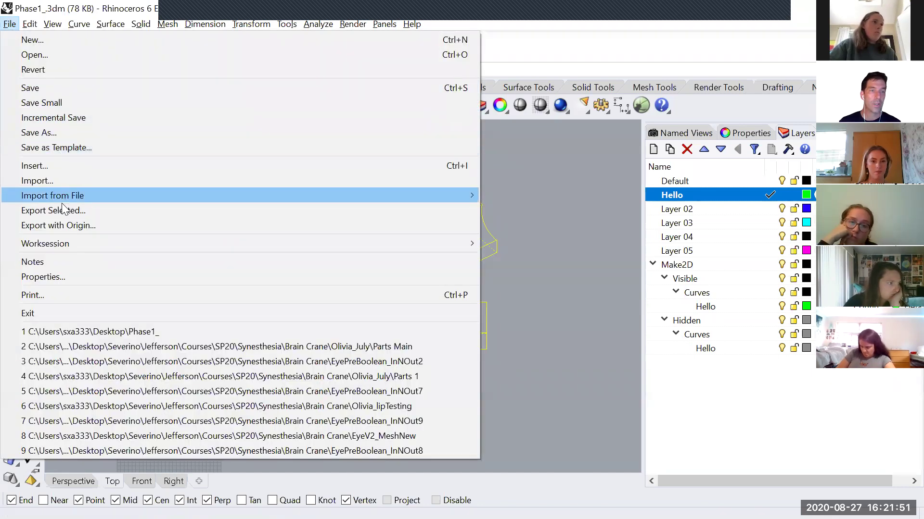
{"action": "left_click", "coordinate": [60, 210]}
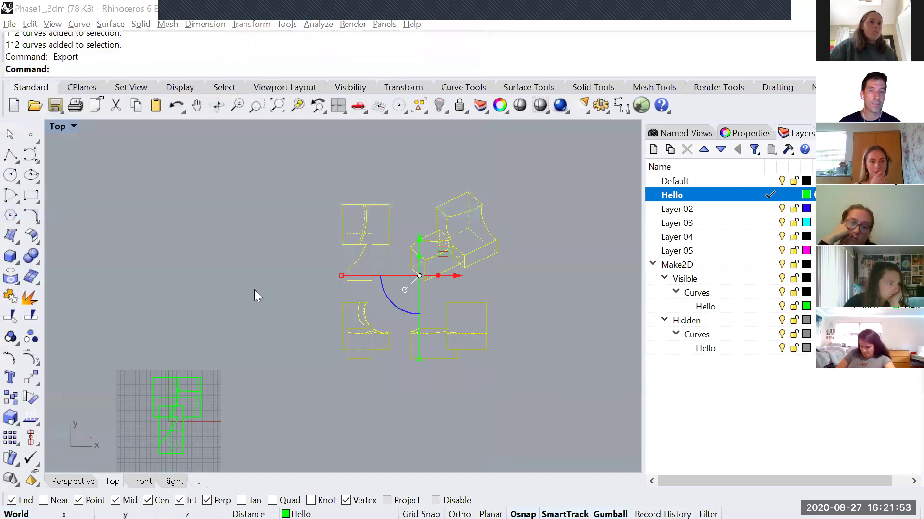
{"action": "left_click", "coordinate": [205, 373]}
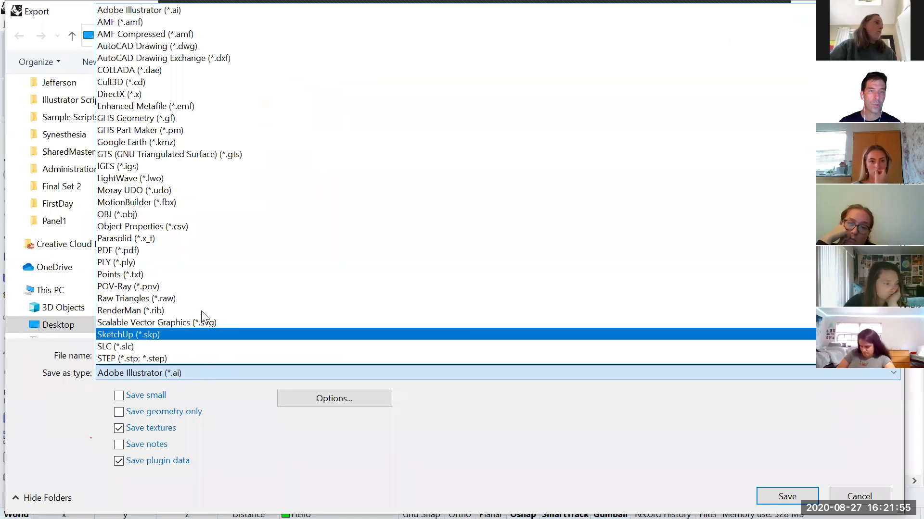
{"action": "left_click", "coordinate": [165, 9]}
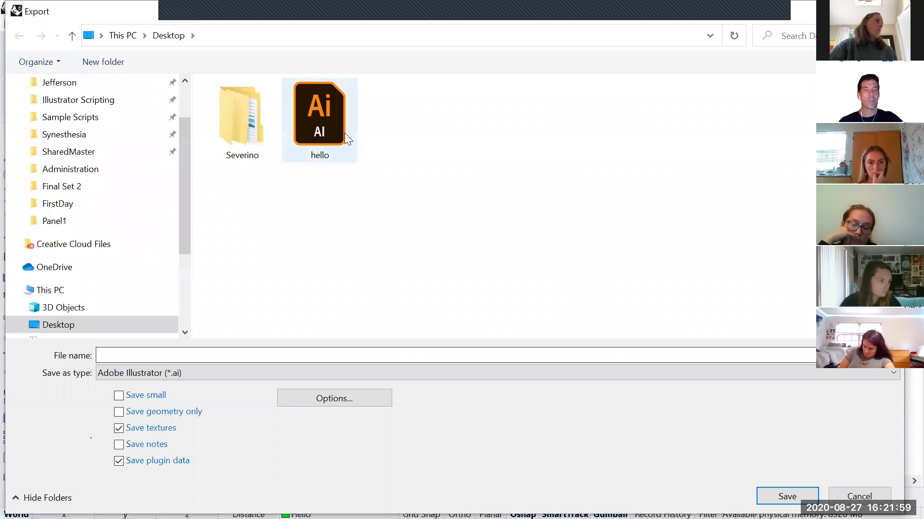
Export the file to the Desktop as Test1 with Snapshot of current view and RGB color, and deselect the drawings
{"action": "left_click", "coordinate": [337, 125]}
{"action": "double_click", "coordinate": [179, 355]}
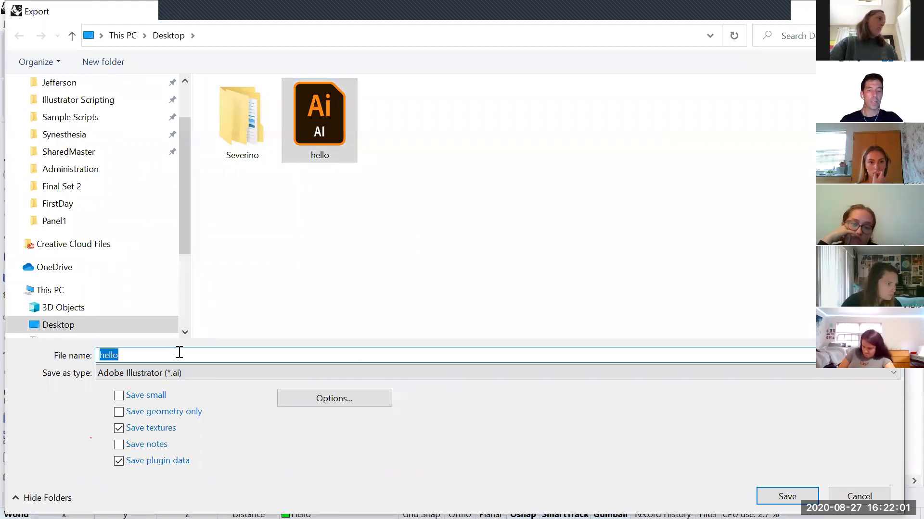
{"action": "type", "text": "Test1"}
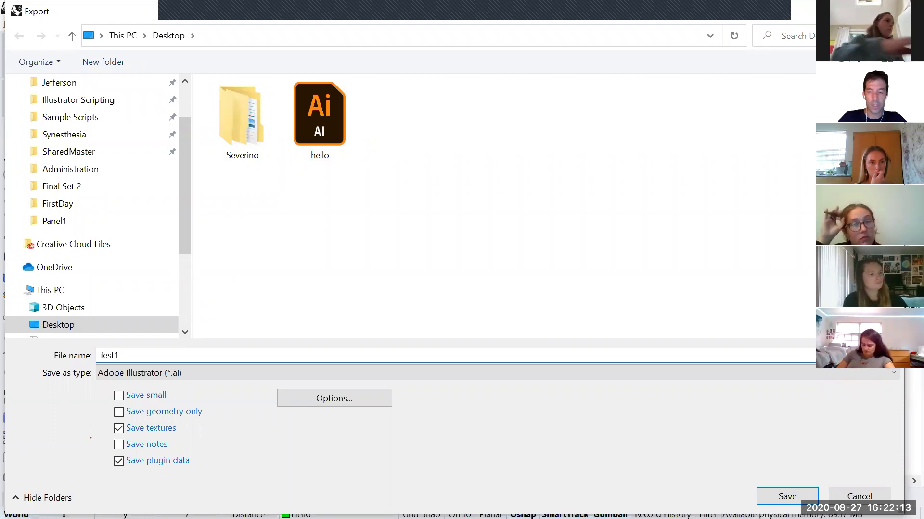
{"action": "key", "text": "Return"}
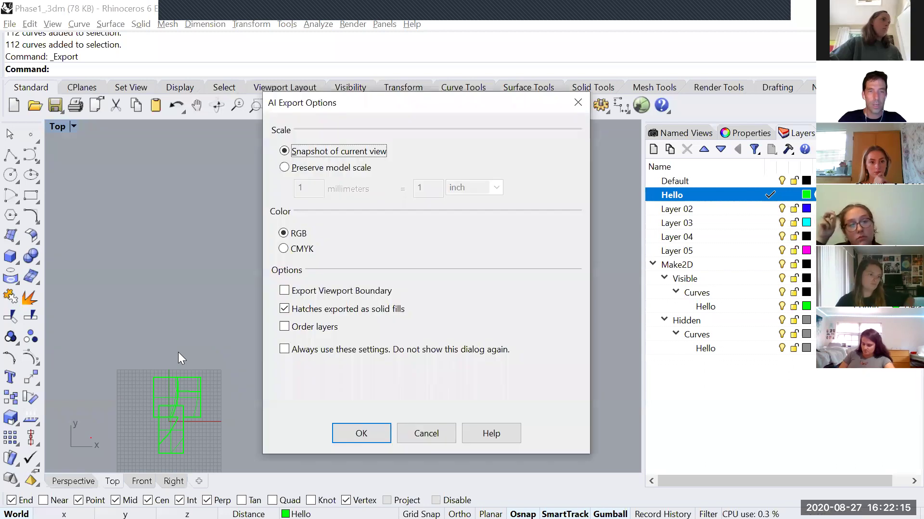
{"action": "left_click", "coordinate": [375, 437]}
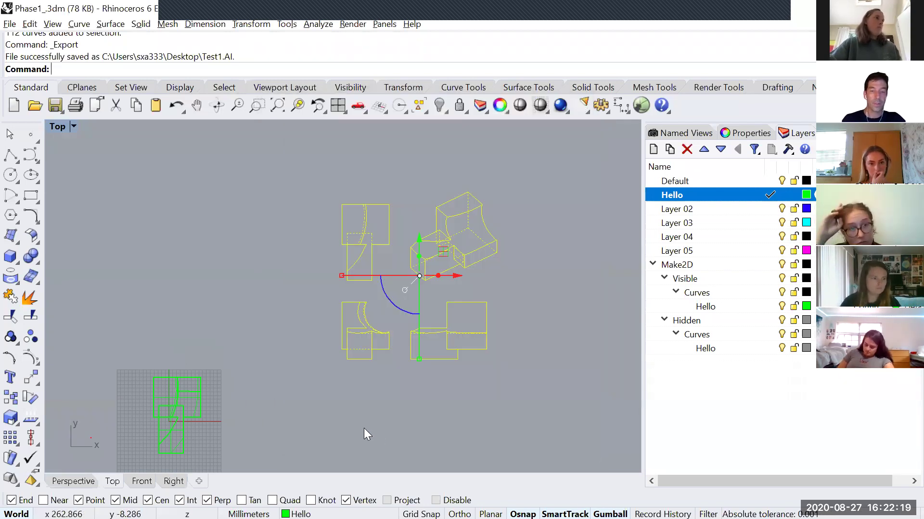
{"action": "key", "text": "Escape"}
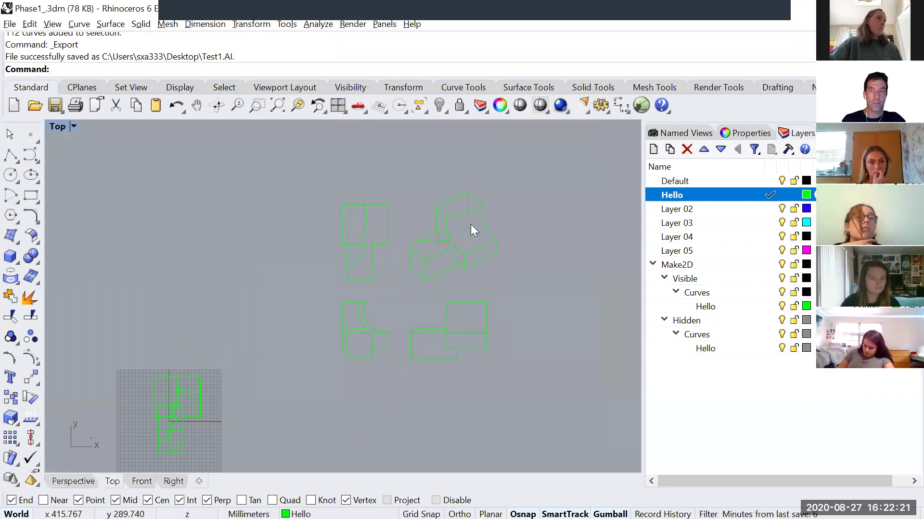
Switch to Adobe Illustrator and open the exported Test1 file from the Desktop
{"action": "key", "text": "alt+Tab"}
{"action": "key", "text": "alt+Tab"}
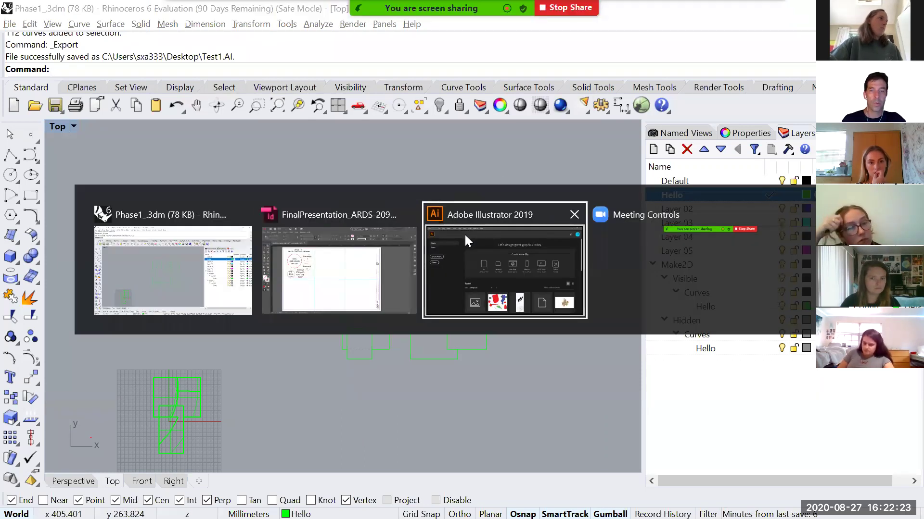
{"action": "left_click", "coordinate": [465, 236]}
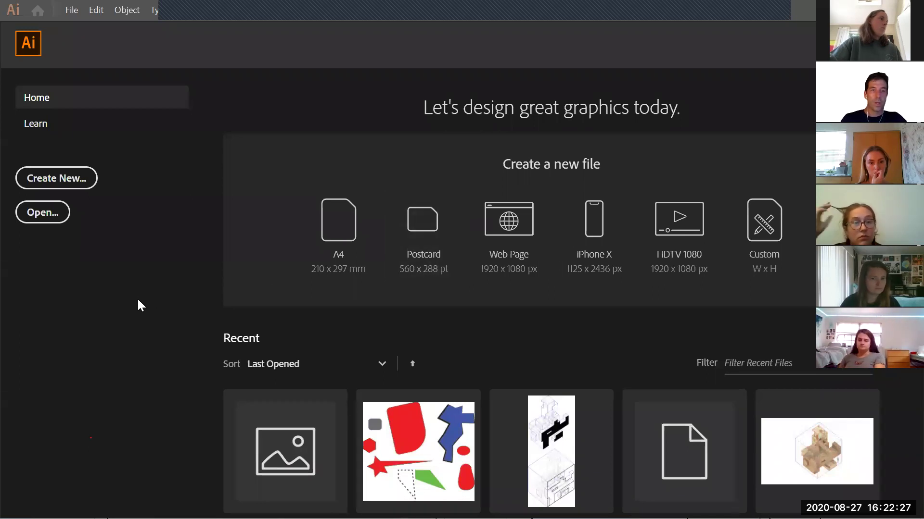
{"action": "left_click", "coordinate": [51, 216]}
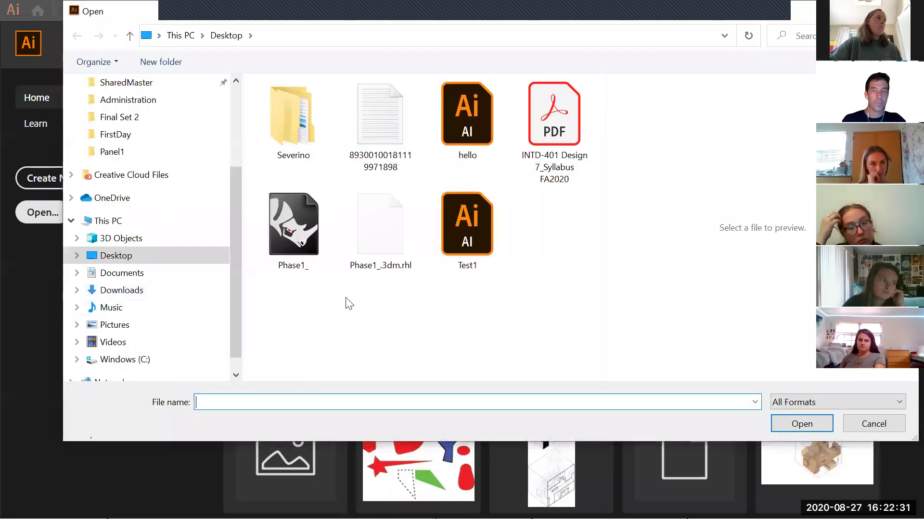
{"action": "left_click", "coordinate": [465, 240]}
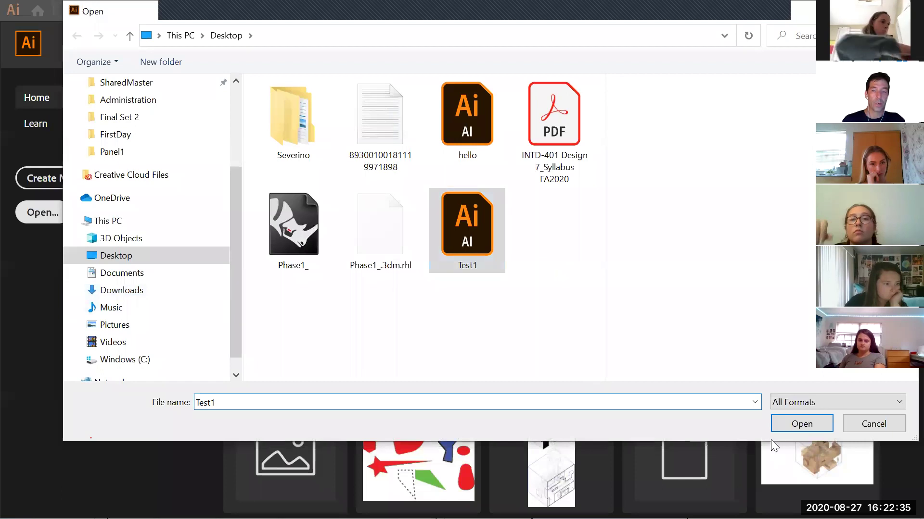
{"action": "left_click", "coordinate": [809, 425]}
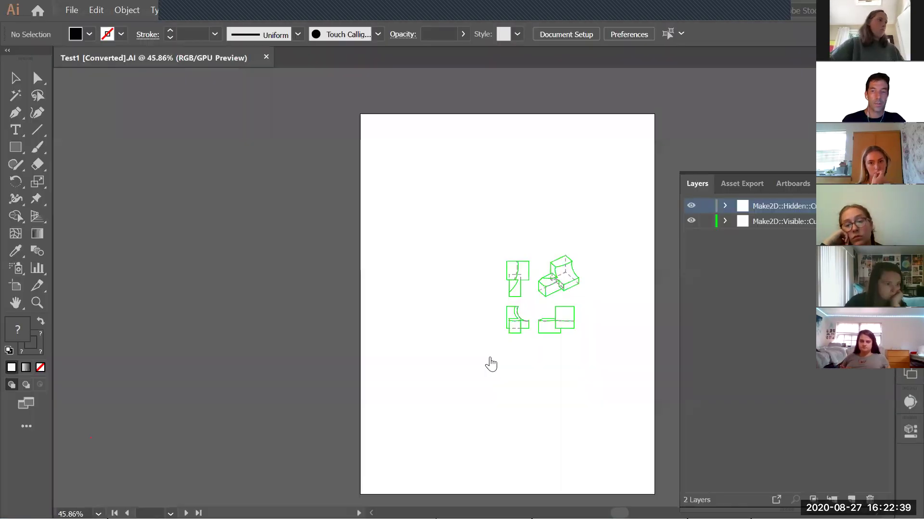
Examine the imported line drawings up close and their size and placement on the artboard
{"action": "key", "text": "z"}
{"action": "left_click", "coordinate": [543, 329], "text": "alt"}
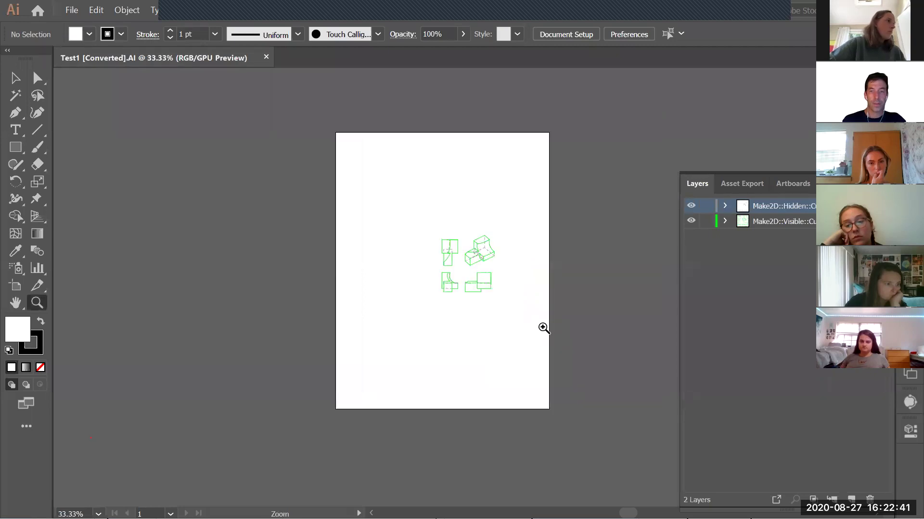
{"action": "left_click_drag", "start_coordinate": [430, 198], "coordinate": [530, 311]}
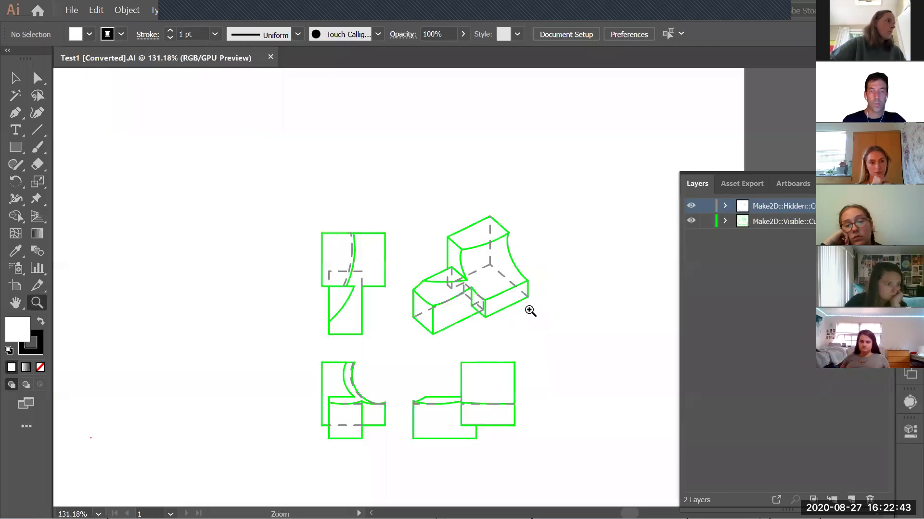
{"action": "left_click", "coordinate": [426, 270], "text": "alt"}
{"action": "left_click", "coordinate": [427, 270], "text": "alt"}
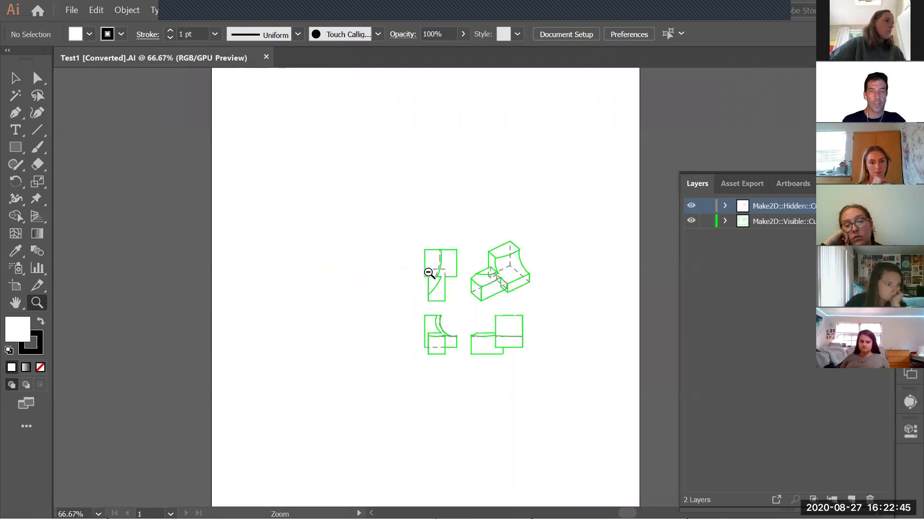
{"action": "left_click", "coordinate": [334, 286], "text": "alt"}
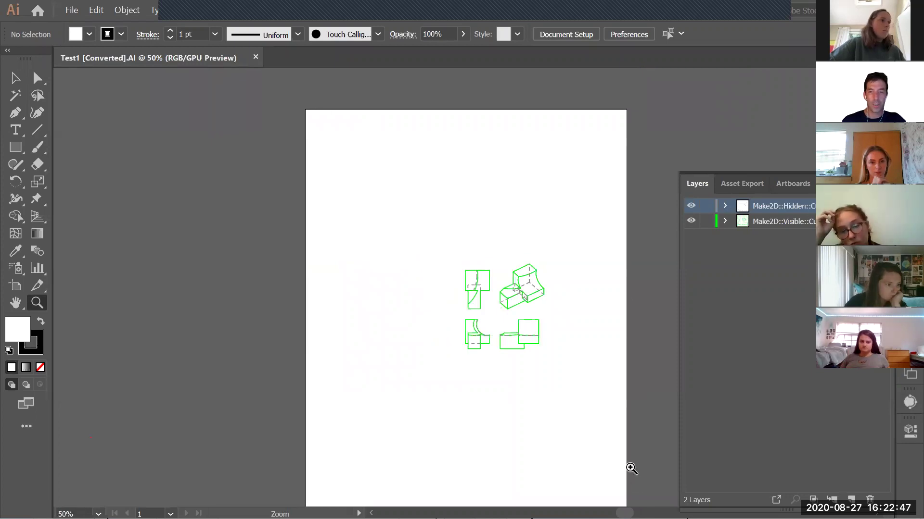
{"action": "scroll", "coordinate": [601, 418], "scroll_direction": "down", "scroll_amount": 2}
{"action": "scroll", "coordinate": [601, 419], "scroll_direction": "right", "scroll_amount": 2}
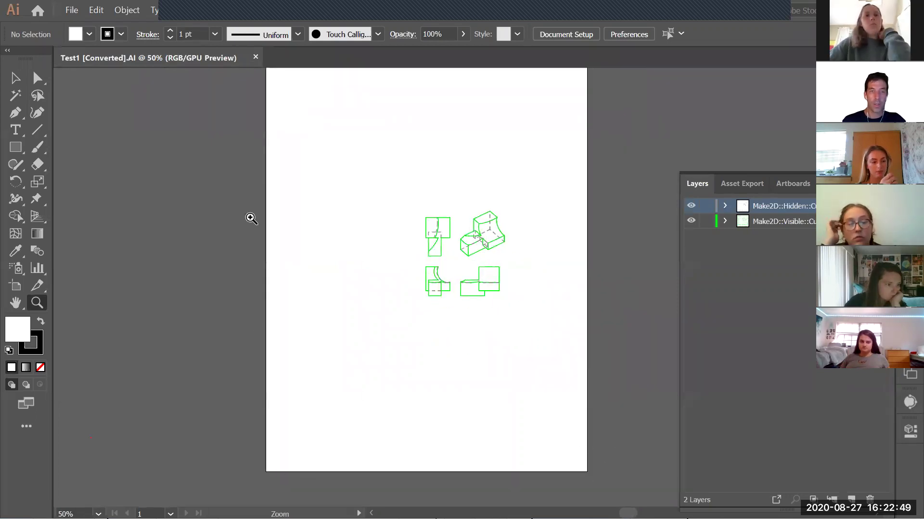
{"action": "scroll", "coordinate": [277, 185], "scroll_direction": "up", "scroll_amount": 1}
{"action": "scroll", "coordinate": [278, 186], "scroll_direction": "up", "scroll_amount": 1}
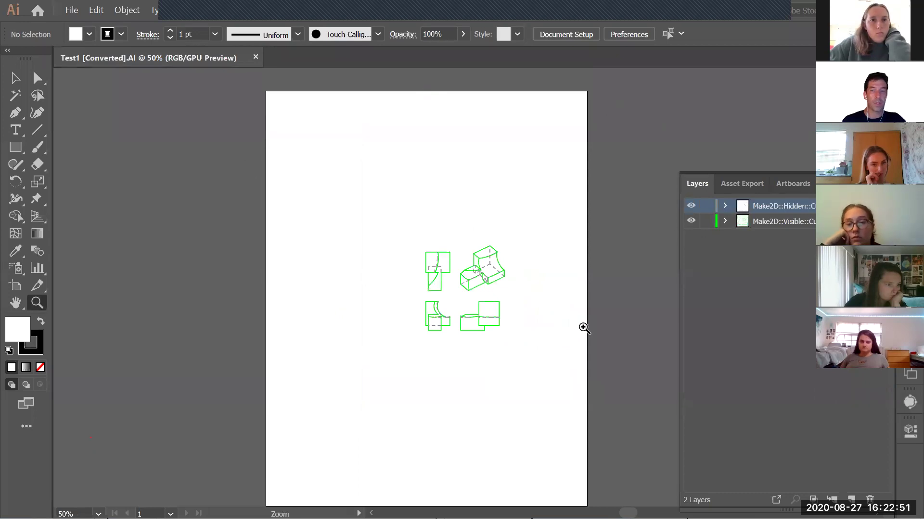
{"action": "scroll", "coordinate": [583, 327], "scroll_direction": "down", "scroll_amount": 1}
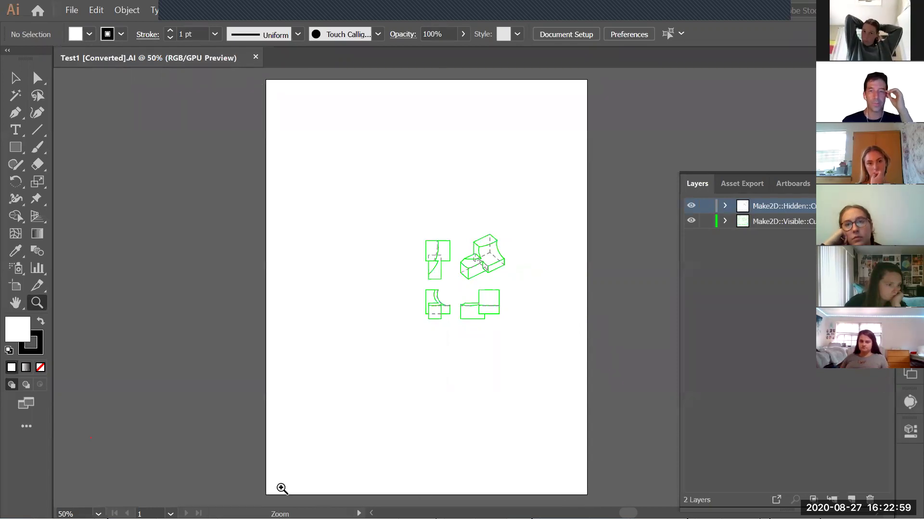
Create a new print document with the Letter preset, 612 x 792 pt, in portrait orientation
{"action": "left_click", "coordinate": [72, 10]}
{"action": "left_click", "coordinate": [71, 10]}
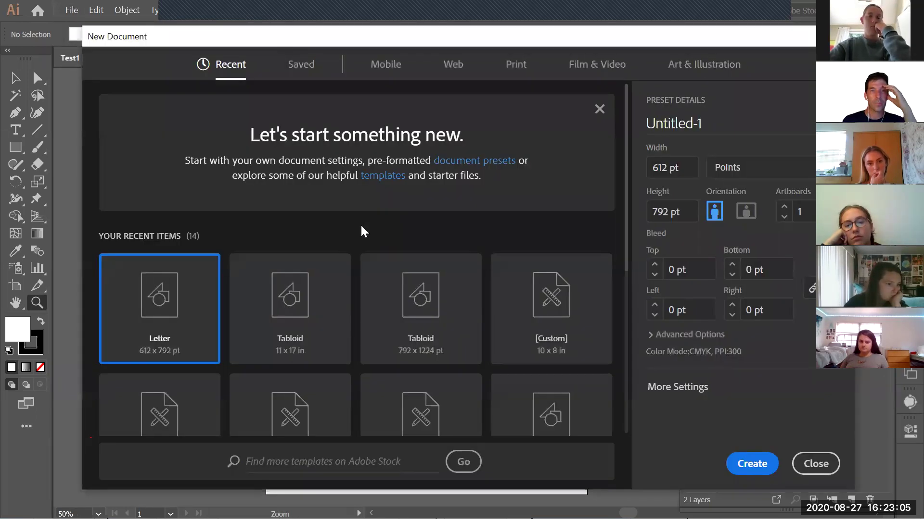
{"action": "left_click", "coordinate": [516, 65]}
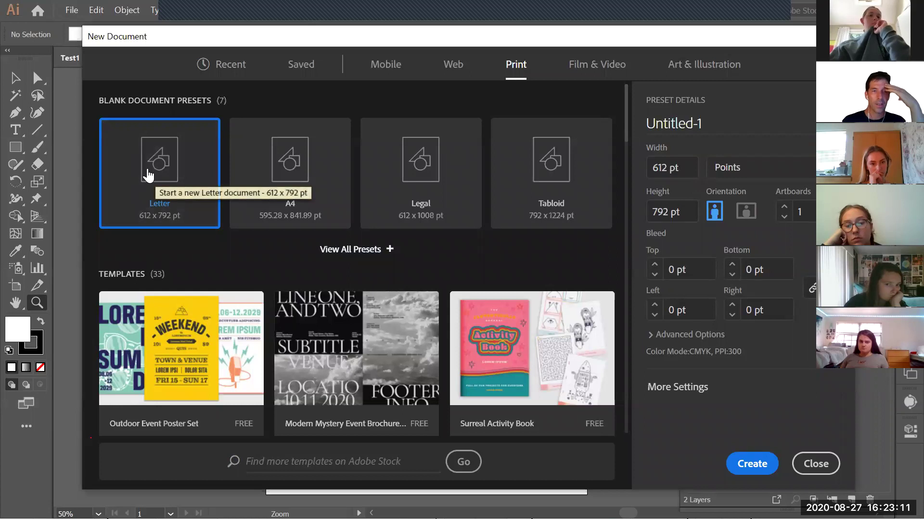
{"action": "left_click", "coordinate": [752, 464]}
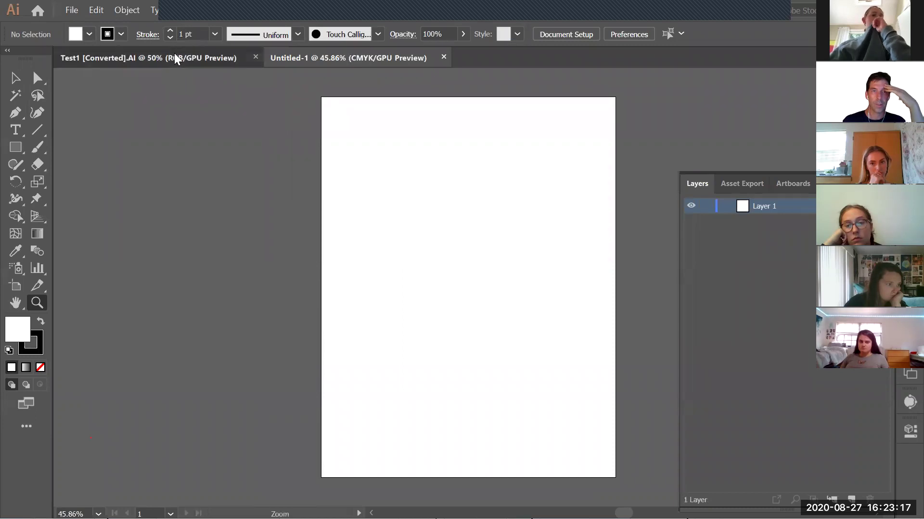
Copy all four drawings from the Test1 document and return to the blank Letter document
{"action": "left_click", "coordinate": [175, 59]}
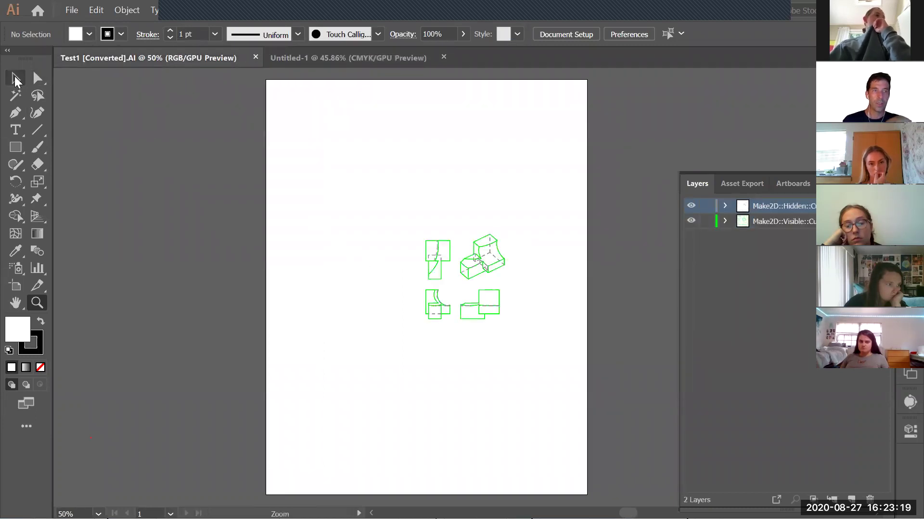
{"action": "left_click", "coordinate": [15, 78]}
{"action": "left_click_drag", "start_coordinate": [379, 188], "coordinate": [547, 367]}
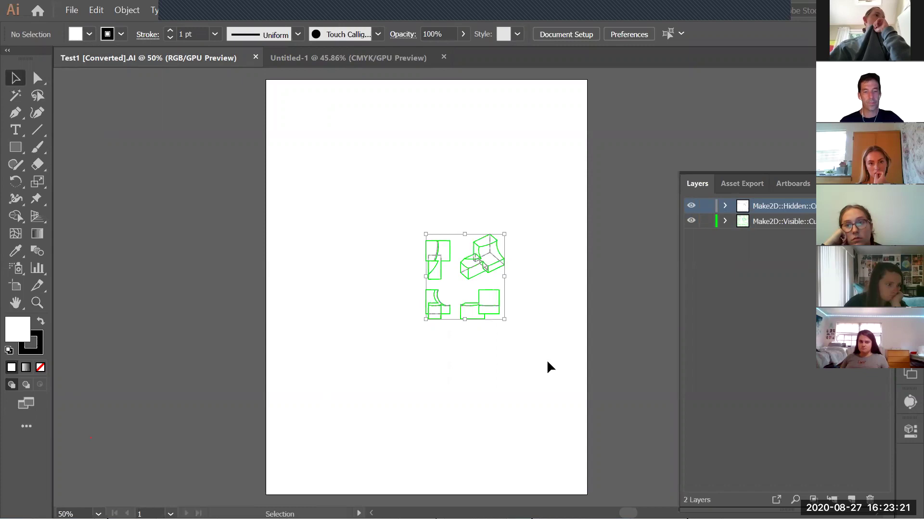
{"action": "left_click", "coordinate": [333, 64]}
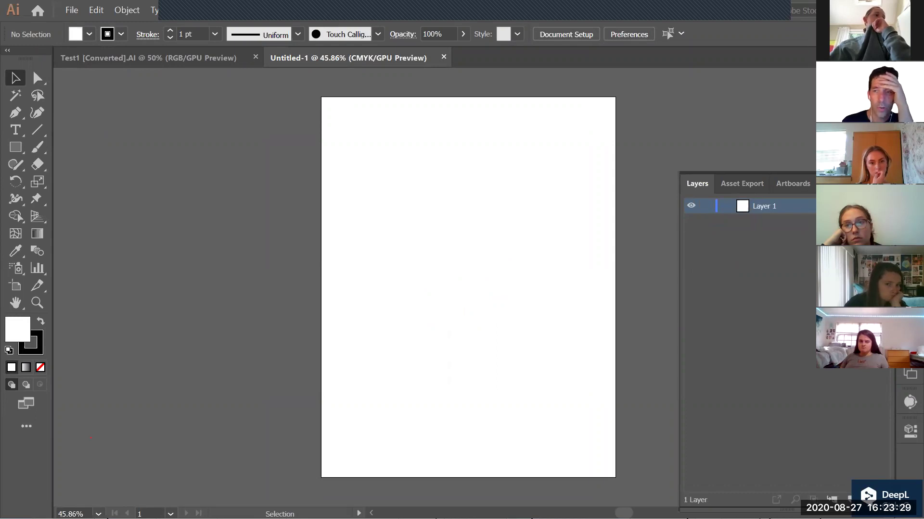
Turn off Paste Remembers Layers in the blank Letter document and check the setting
{"action": "left_click", "coordinate": [884, 176]}
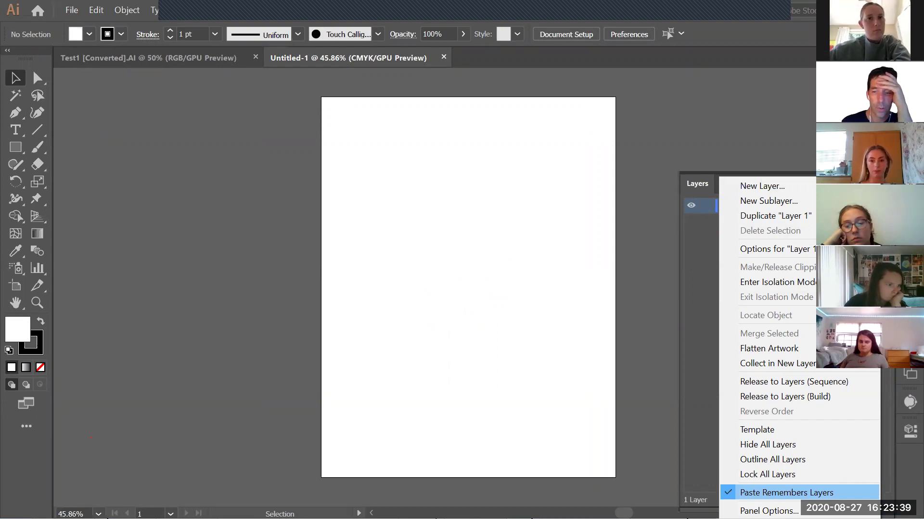
{"action": "left_click", "coordinate": [789, 493]}
{"action": "left_click", "coordinate": [885, 184]}
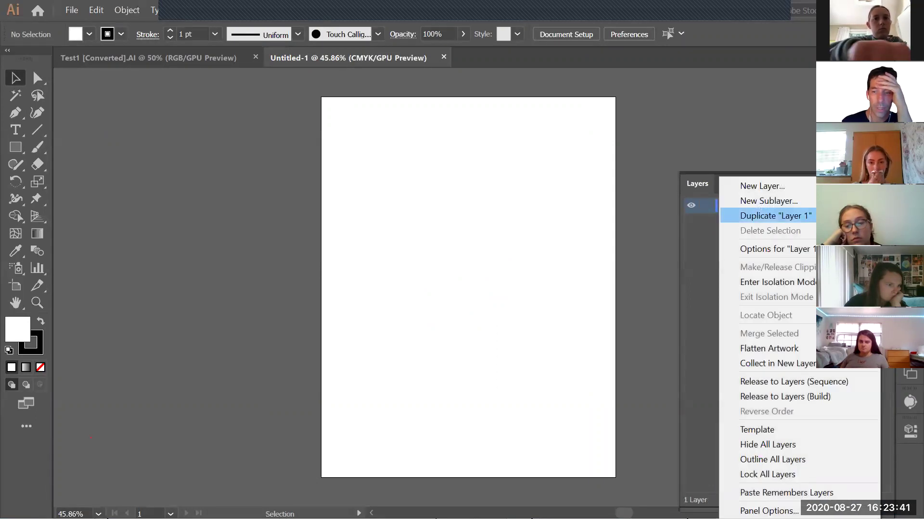
{"action": "left_click", "coordinate": [396, 236]}
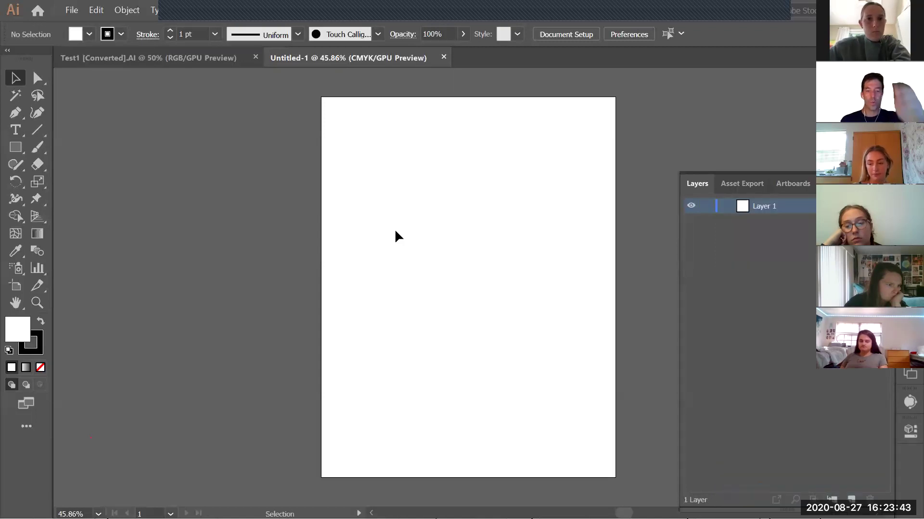
Try pasting the copied drawings into Layer 1 of the blank document, deselect them and undo the paste
{"action": "key", "text": "ctrl+v"}
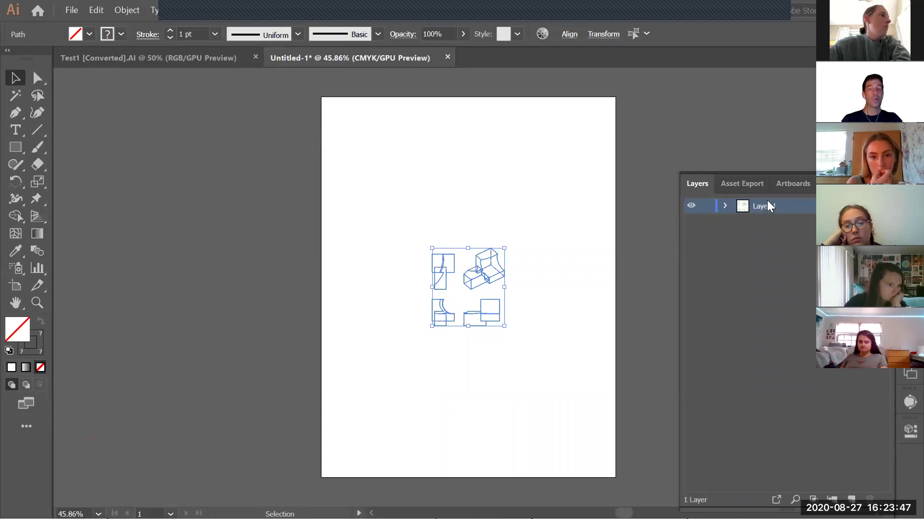
{"action": "left_click", "coordinate": [519, 393]}
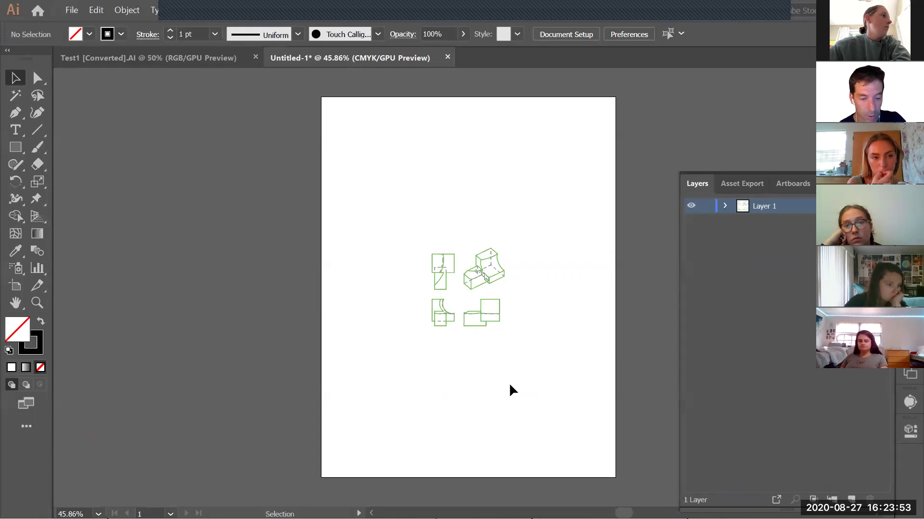
{"action": "key", "text": "ctrl+z"}
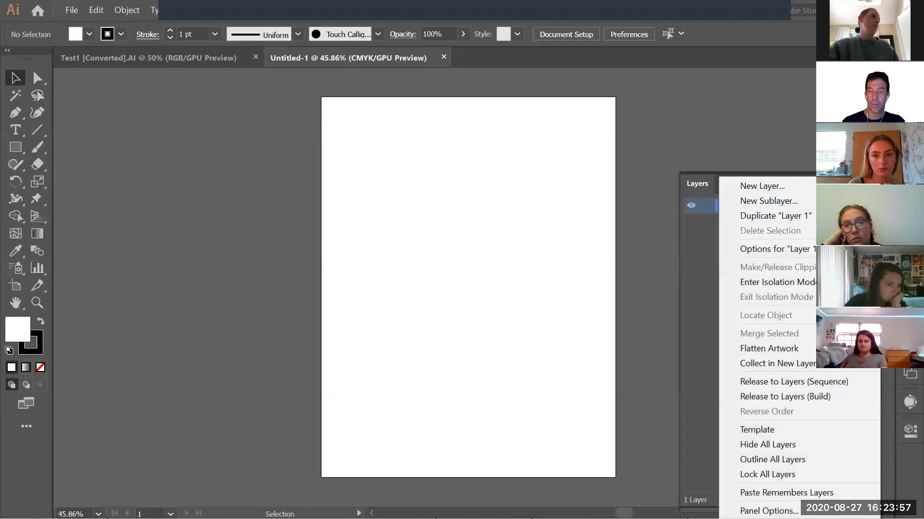
Enable Paste Remembers Layers and paste the copied drawings into the Letter document, widening the layer list to read the Make2D layer names
{"action": "left_click", "coordinate": [886, 183]}
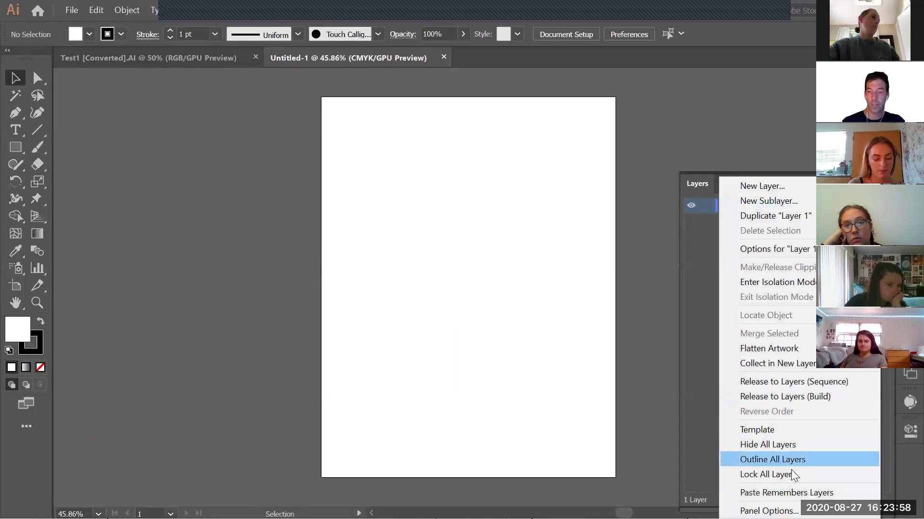
{"action": "left_click", "coordinate": [770, 494]}
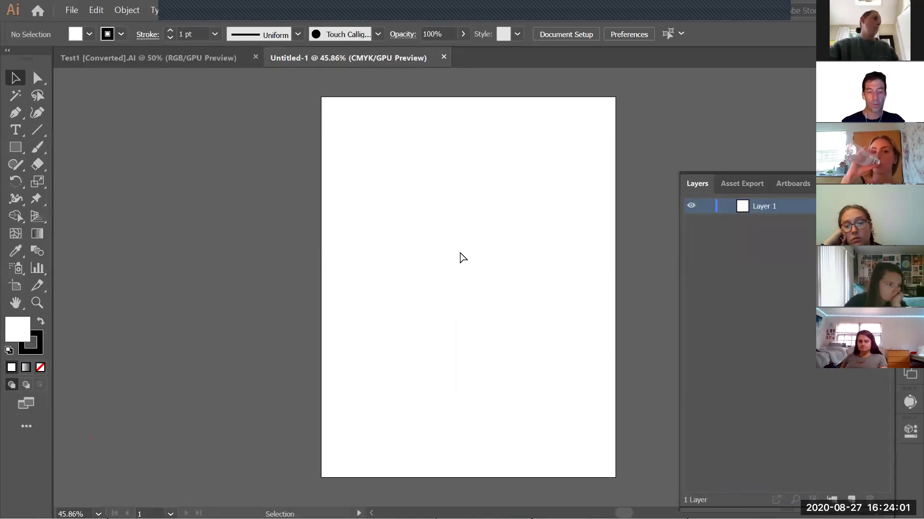
{"action": "key", "text": "ctrl+v"}
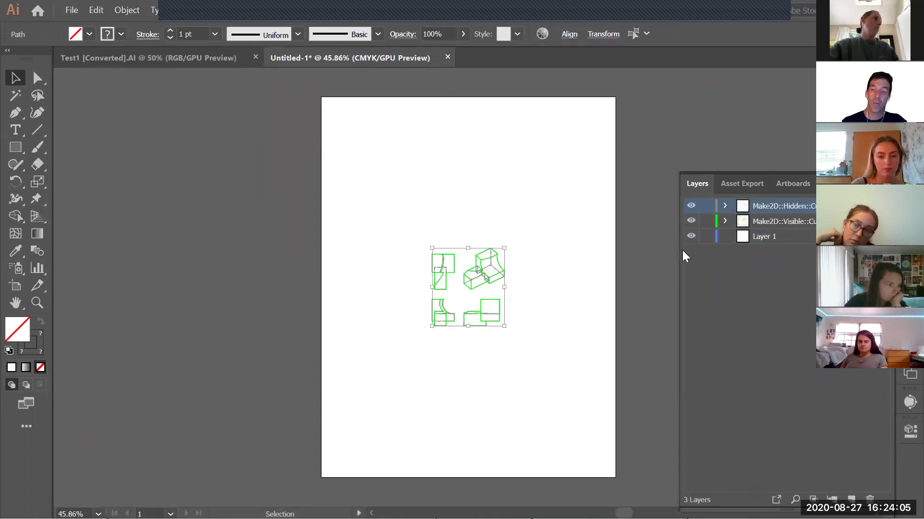
{"action": "left_click_drag", "start_coordinate": [680, 250], "coordinate": [630, 260]}
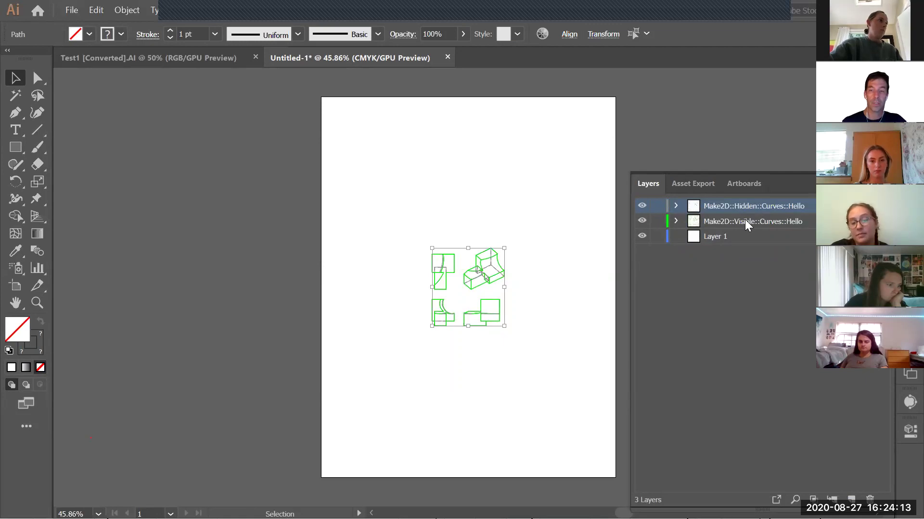
Try scaling the pasted drawings without keeping their proportions and undo the distortion
{"action": "left_click_drag", "start_coordinate": [541, 218], "coordinate": [392, 380]}
{"action": "left_click_drag", "start_coordinate": [546, 217], "coordinate": [412, 360]}
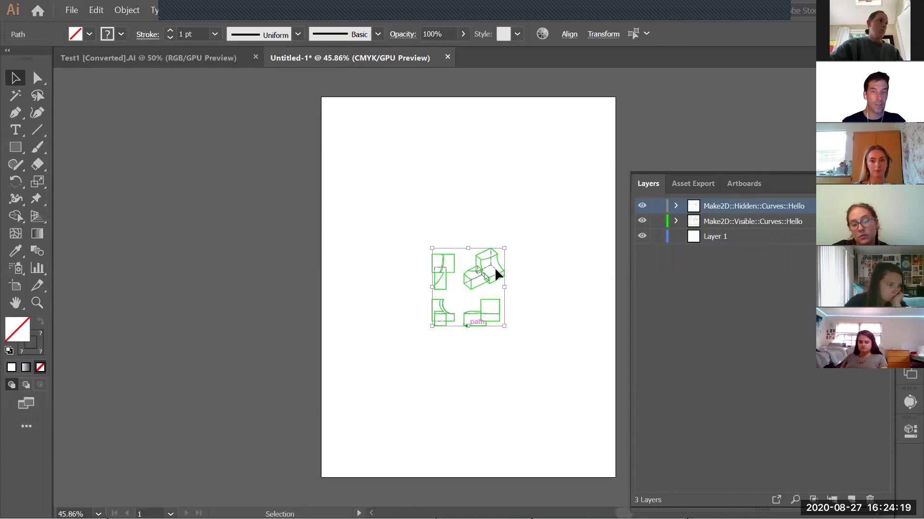
{"action": "left_click_drag", "start_coordinate": [504, 248], "coordinate": [473, 111]}
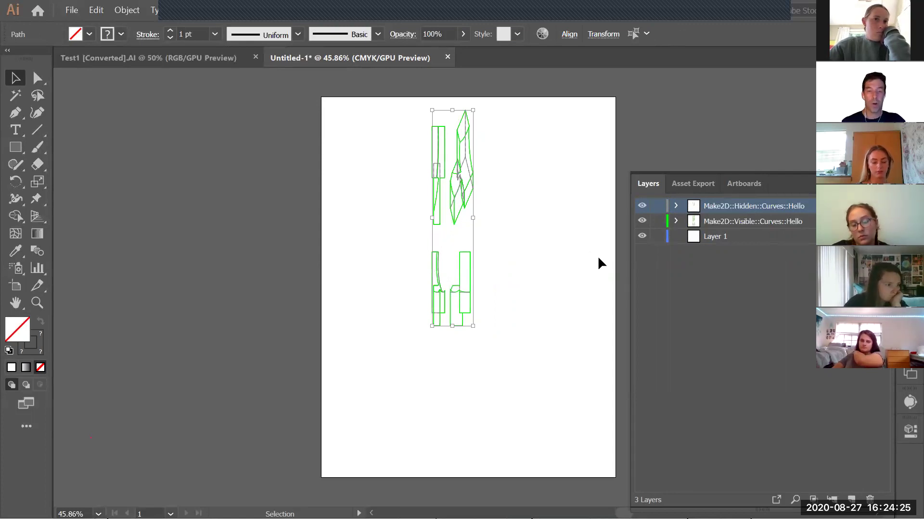
{"action": "key", "text": "ctrl+z"}
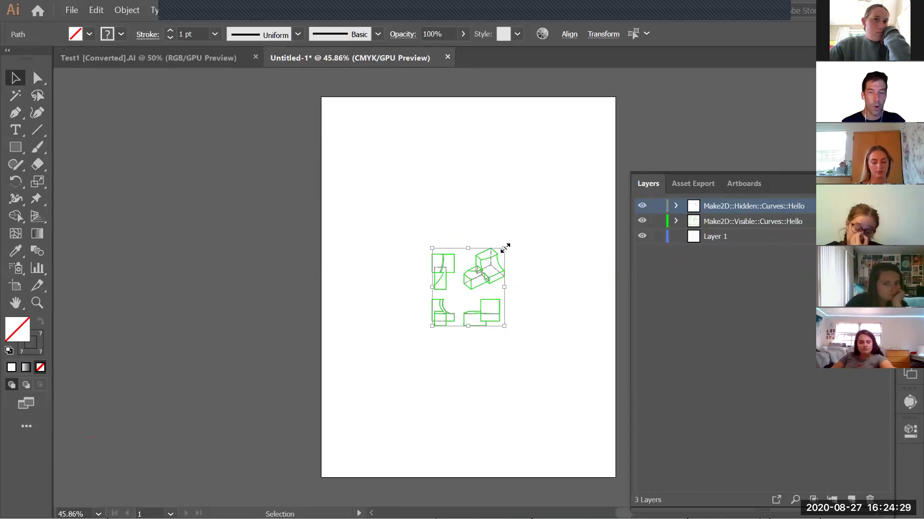
Scale all four drawings up proportionally until they fill most of the Letter page, and deselect them
{"action": "left_click_drag", "start_coordinate": [504, 248], "coordinate": [602, 178]}
{"action": "left_click_drag", "start_coordinate": [430, 325], "coordinate": [346, 422]}
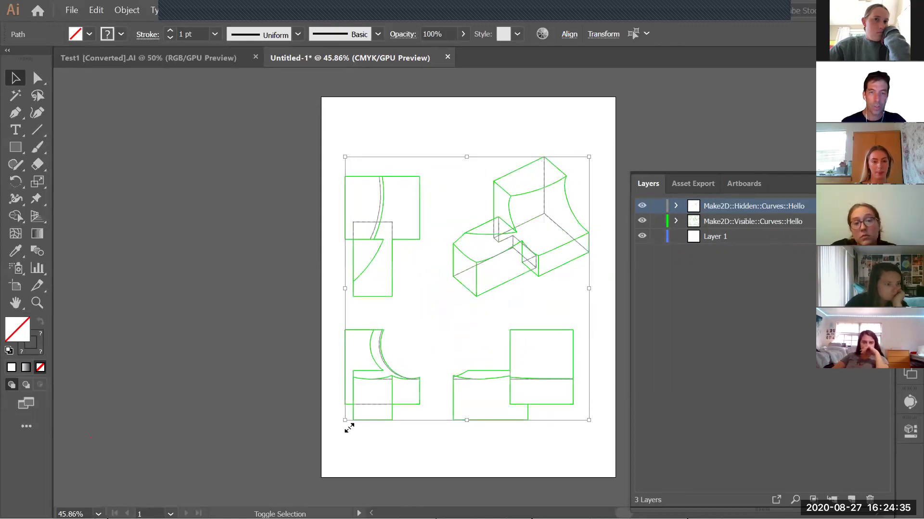
{"action": "left_click", "coordinate": [409, 452]}
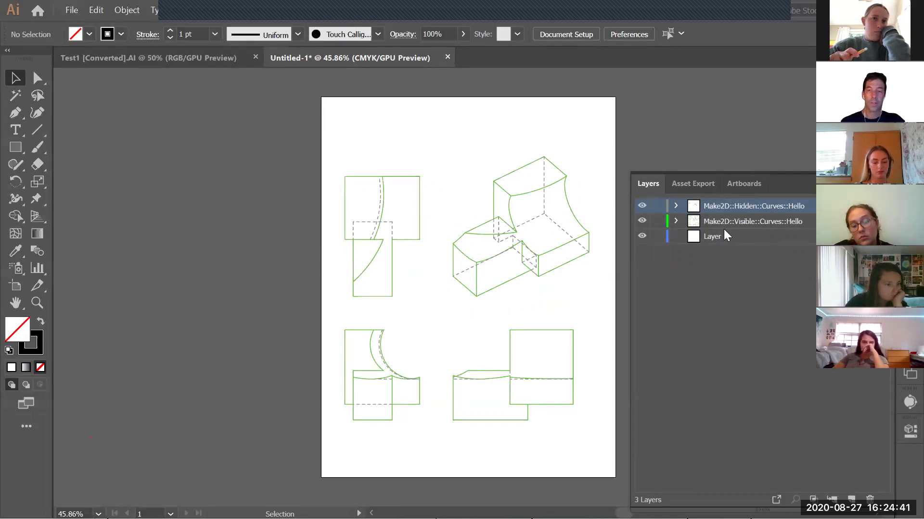
Examine the enlarged drawings and inspect the vertical dashed hidden line in the 3D view, leaving nothing selected
{"action": "left_click_drag", "start_coordinate": [631, 234], "coordinate": [698, 234]}
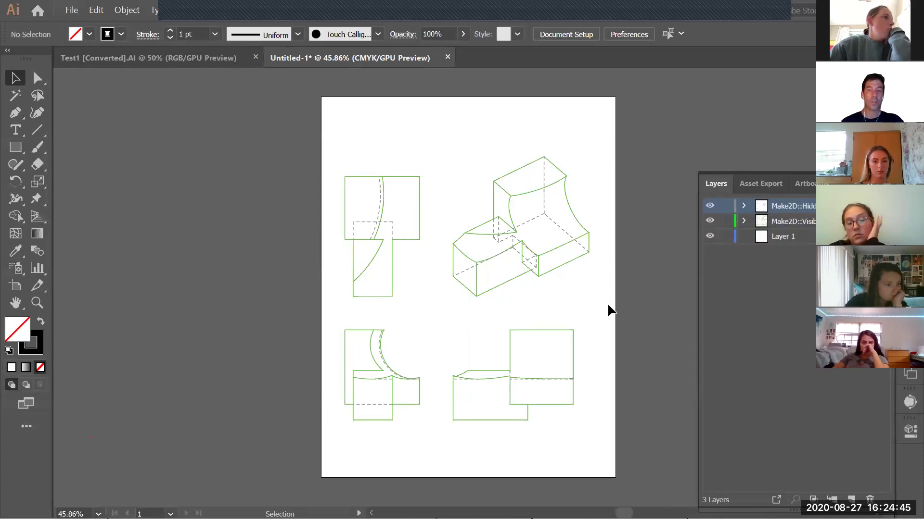
{"action": "key", "text": "z"}
{"action": "left_click_drag", "start_coordinate": [331, 137], "coordinate": [616, 459]}
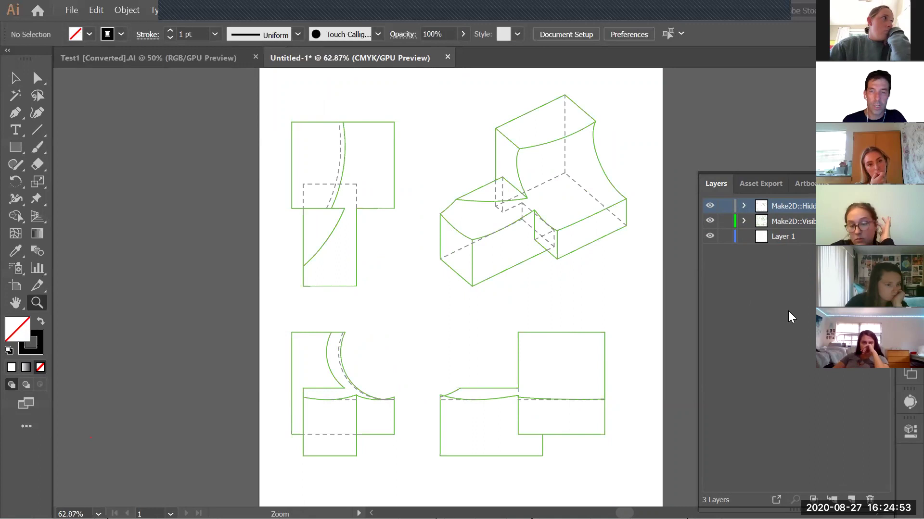
{"action": "left_click_drag", "start_coordinate": [688, 285], "coordinate": [683, 284]}
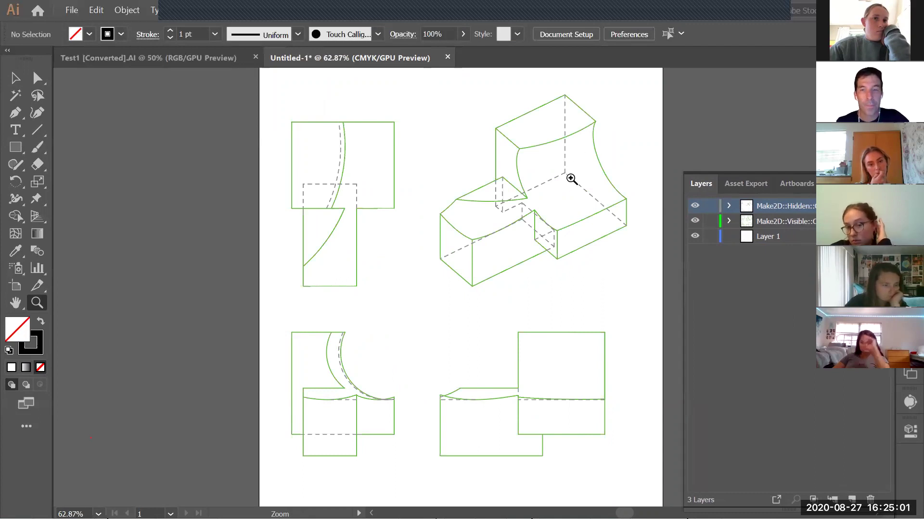
{"action": "key", "text": "v"}
{"action": "left_click", "coordinate": [564, 155]}
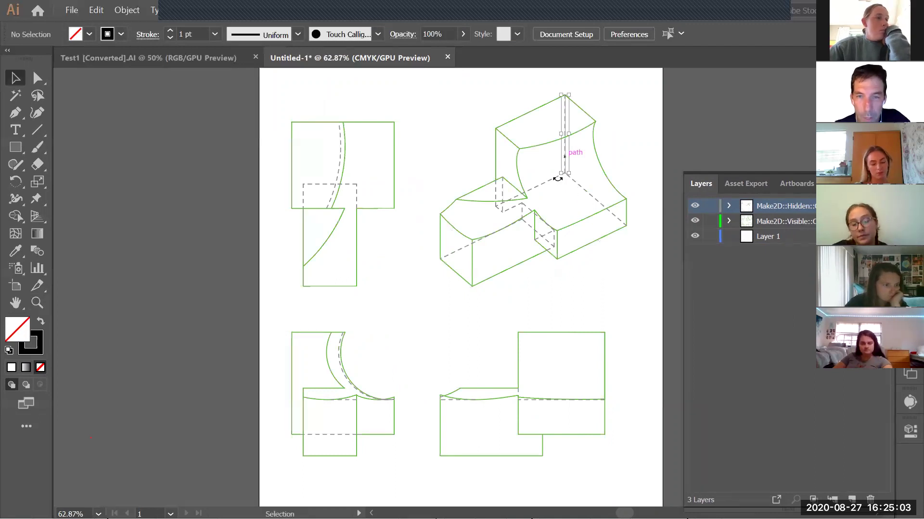
{"action": "left_click", "coordinate": [593, 277]}
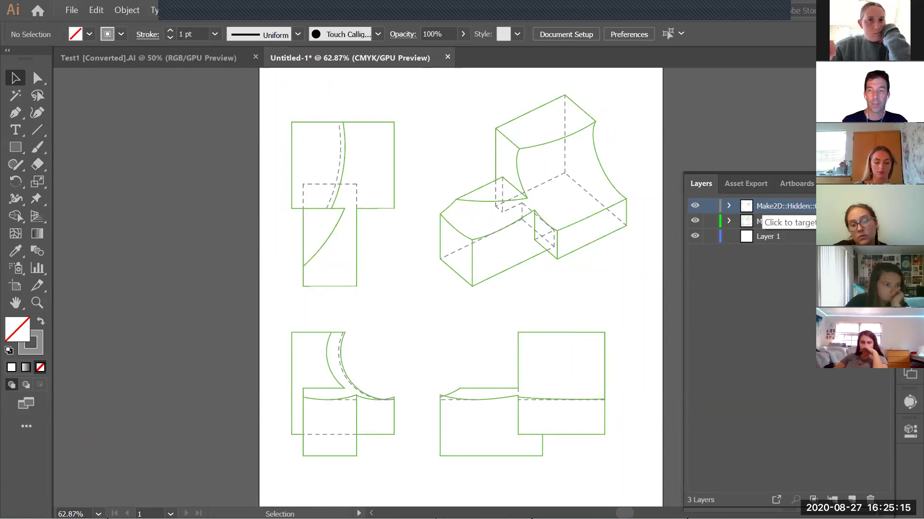
Select all artwork on the Make2D::Hidden::Curves::Hello layer and set its stroke colour to light grey B2B2B2
{"action": "left_click", "coordinate": [870, 206]}
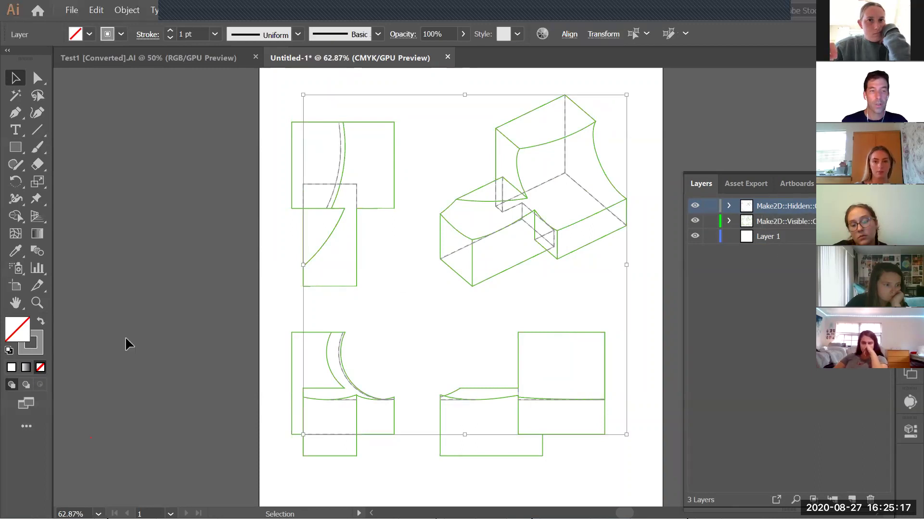
{"action": "double_click", "coordinate": [33, 347]}
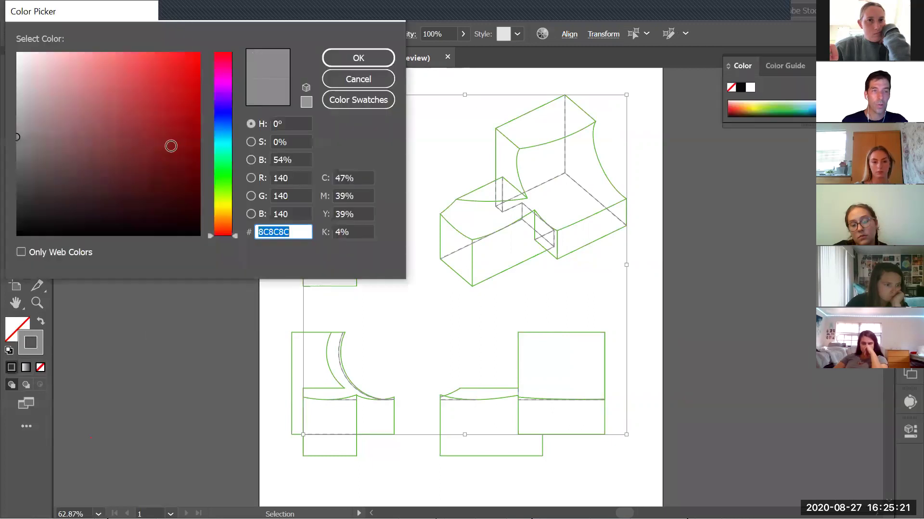
{"action": "left_click_drag", "start_coordinate": [22, 114], "coordinate": [15, 107]}
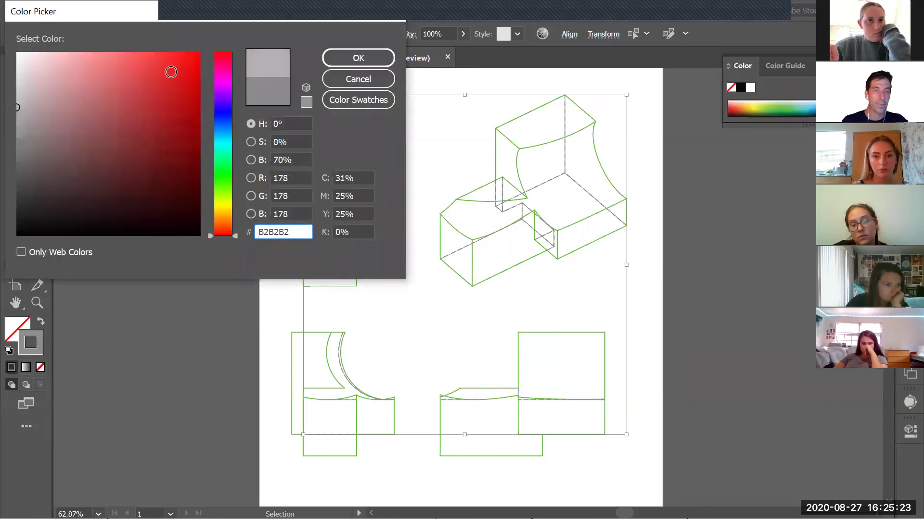
{"action": "left_click", "coordinate": [345, 58]}
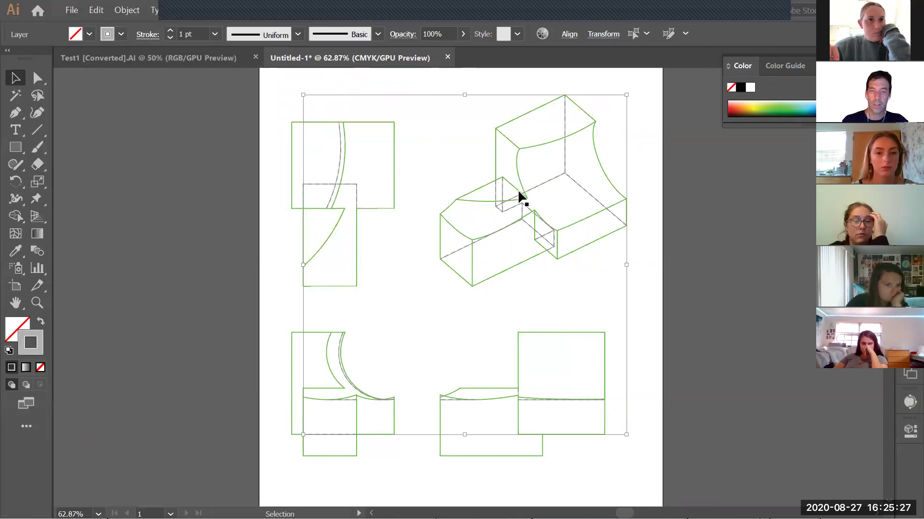
Set the hidden curves' stroke weight to 0.5 pt with a 3 pt dash and 3 pt gap, and deselect them
{"action": "left_click", "coordinate": [909, 210]}
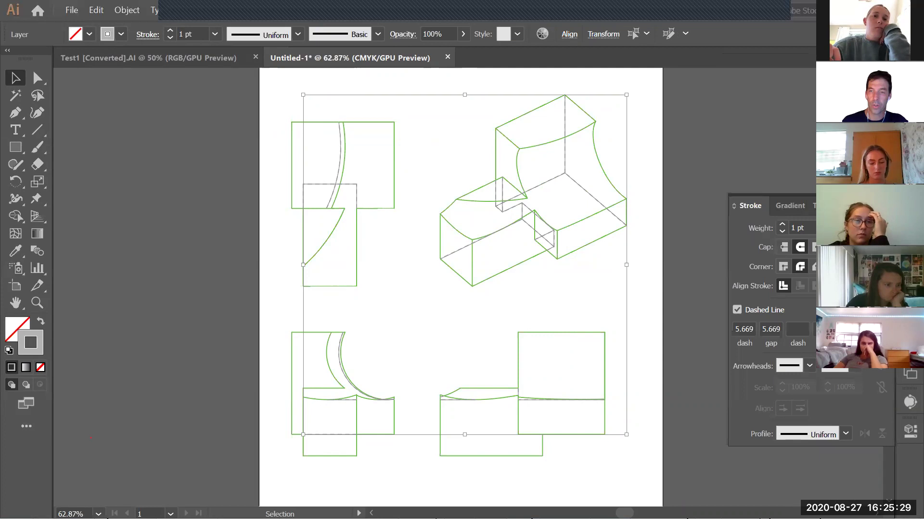
{"action": "left_click", "coordinate": [828, 228]}
{"action": "scroll", "coordinate": [850, 433], "scroll_direction": "up", "scroll_amount": 1}
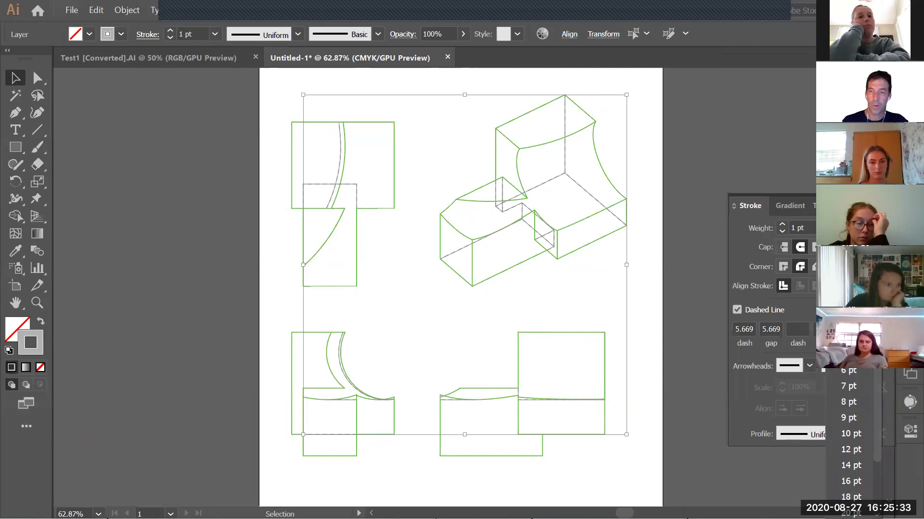
{"action": "left_click", "coordinate": [850, 259]}
{"action": "left_click", "coordinate": [744, 330]}
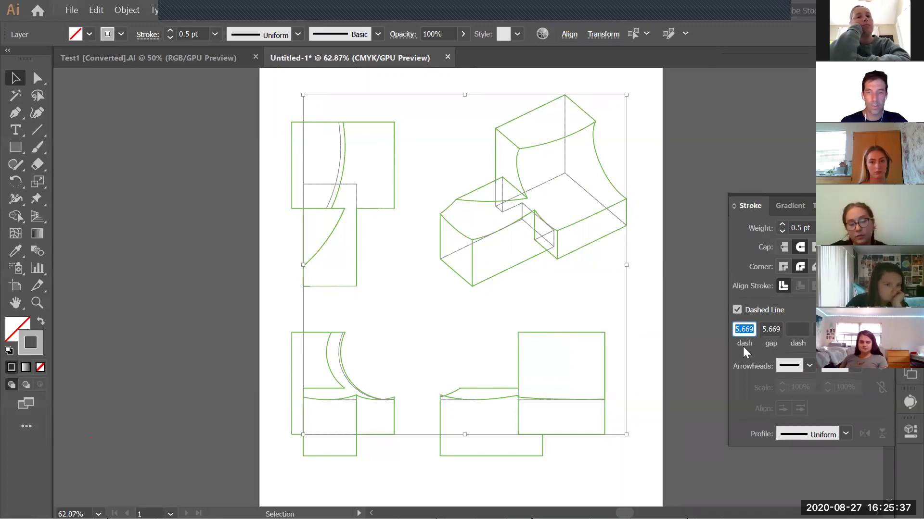
{"action": "type", "text": "3"}
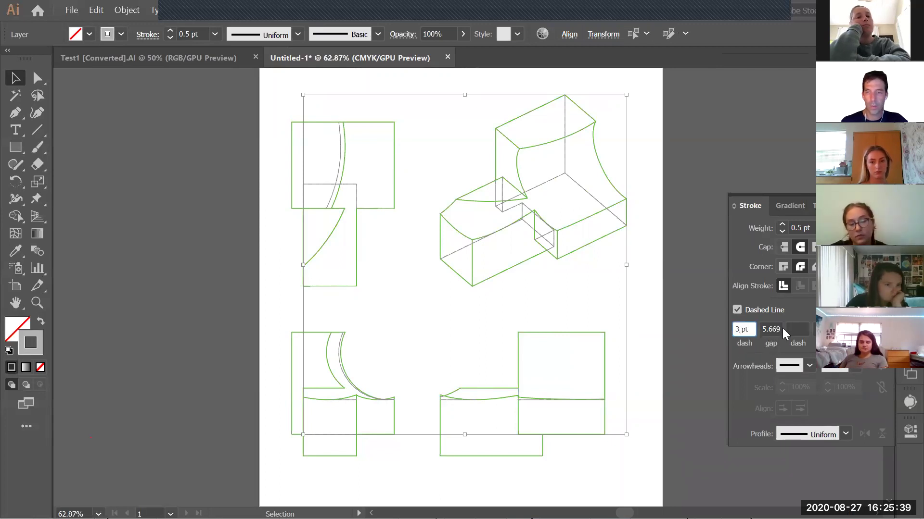
{"action": "left_click", "coordinate": [772, 330]}
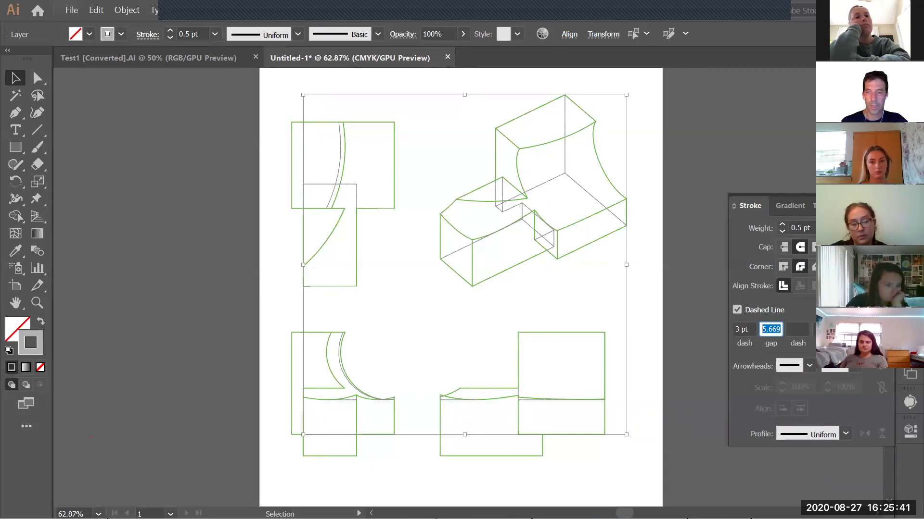
{"action": "left_click", "coordinate": [799, 329]}
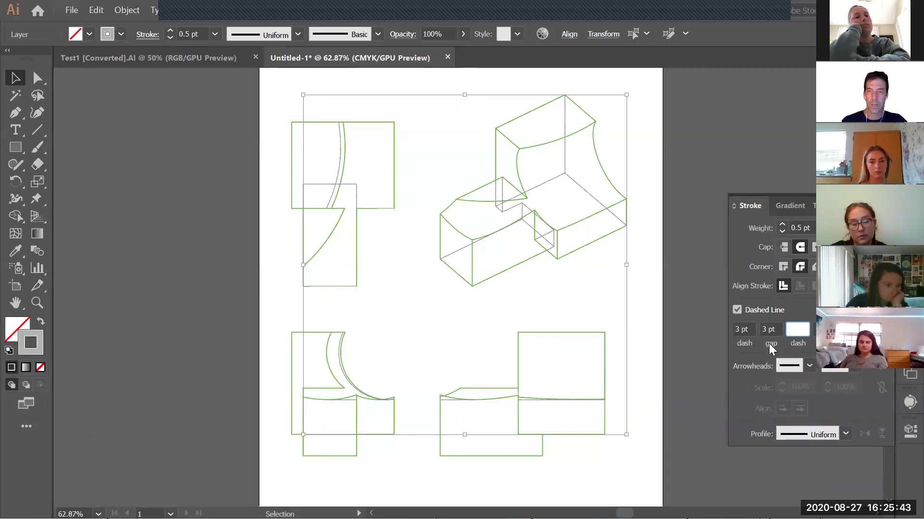
{"action": "left_click", "coordinate": [650, 163]}
Examine the dashed hidden lines up close in the 3D view and compare them across all four drawings
{"action": "key", "text": "z"}
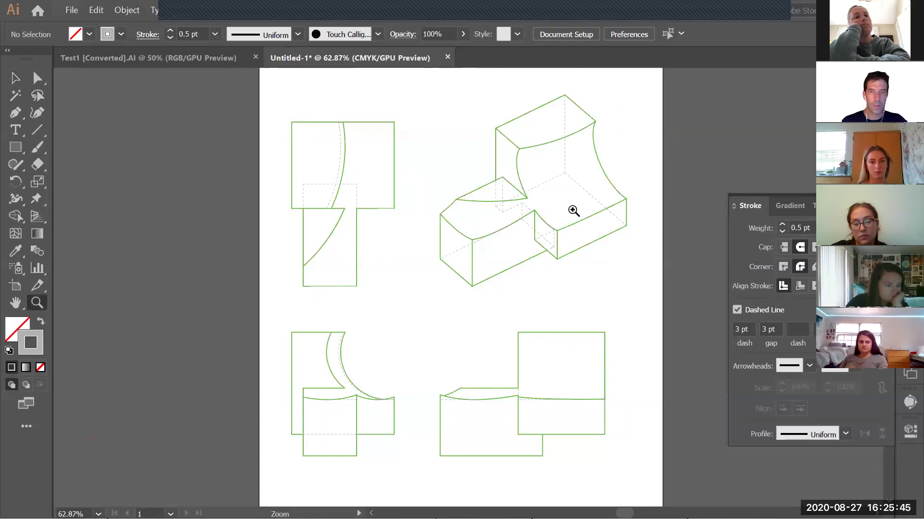
{"action": "left_click_drag", "start_coordinate": [469, 142], "coordinate": [633, 263]}
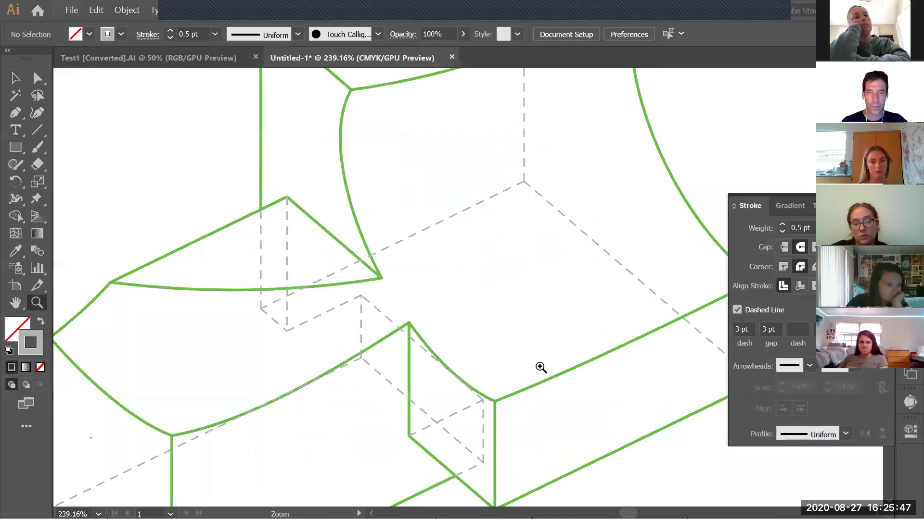
{"action": "left_click", "coordinate": [486, 368], "text": "alt"}
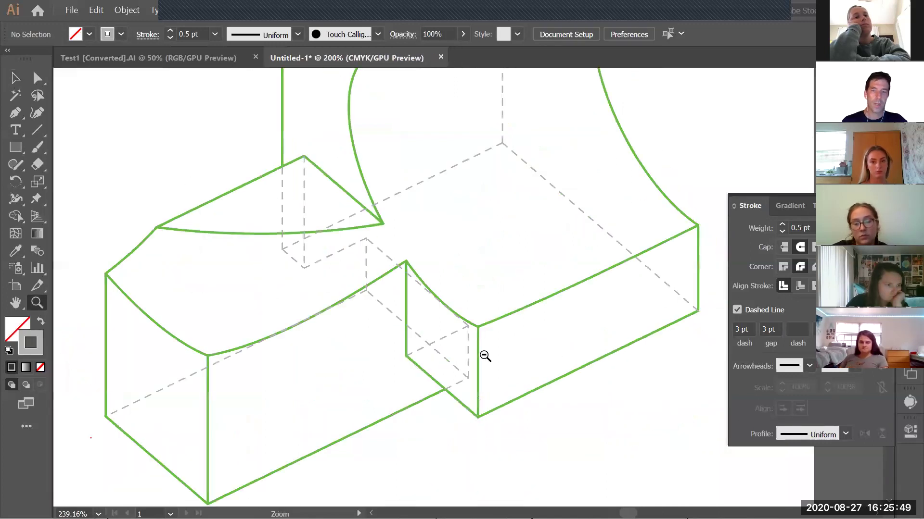
{"action": "left_click", "coordinate": [470, 369], "text": "alt"}
{"action": "left_click", "coordinate": [457, 361], "text": "alt"}
{"action": "left_click", "coordinate": [442, 354], "text": "alt"}
{"action": "scroll", "coordinate": [464, 286], "scroll_direction": "left", "scroll_amount": 2}
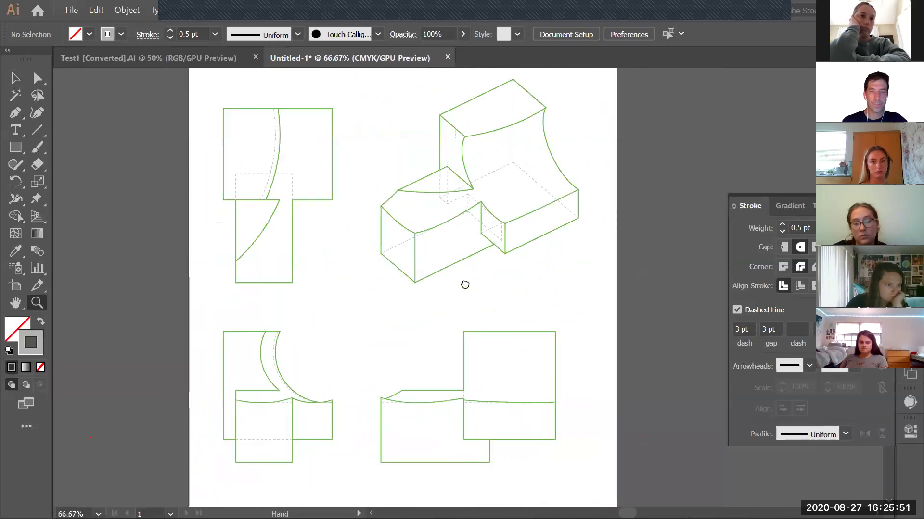
{"action": "scroll", "coordinate": [464, 288], "scroll_direction": "down", "scroll_amount": 3}
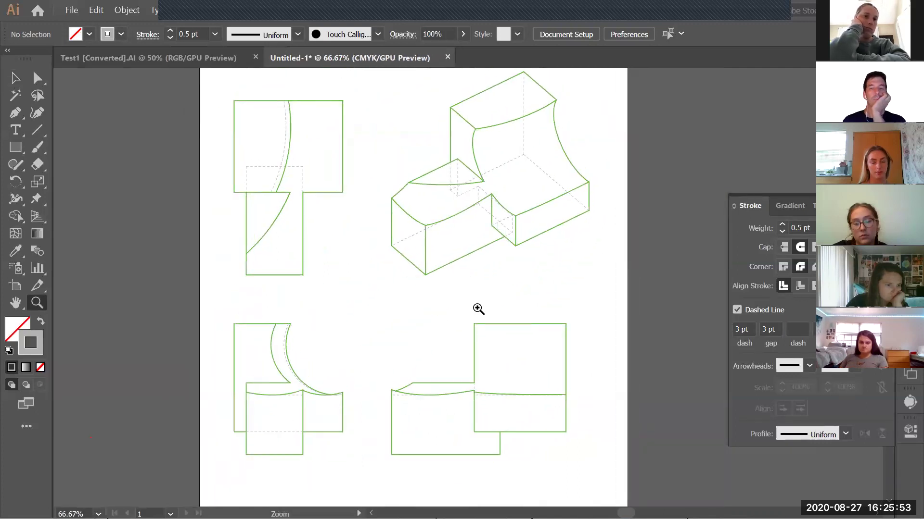
Select all artwork on the Make2D::Visible::Curves::Hello layer and set its stroke colour to black 000000
{"action": "key", "text": "ctrl+F10"}
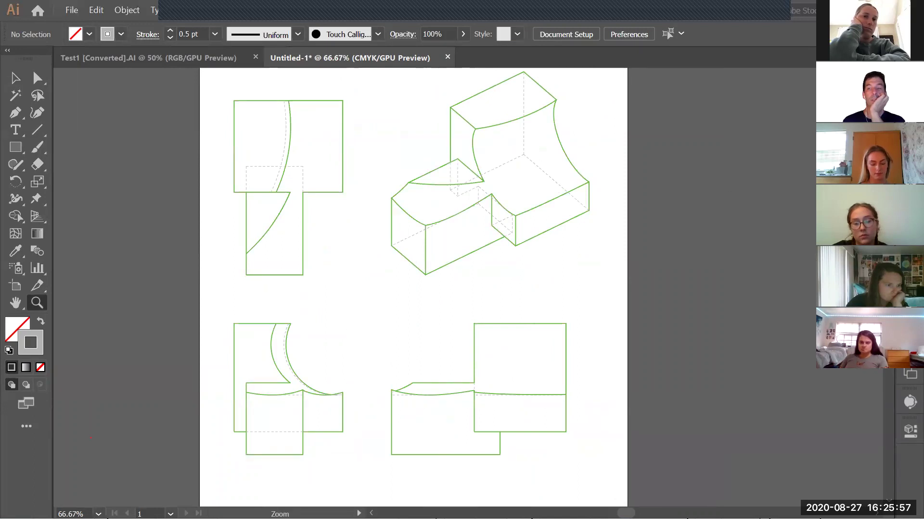
{"action": "key", "text": "F7"}
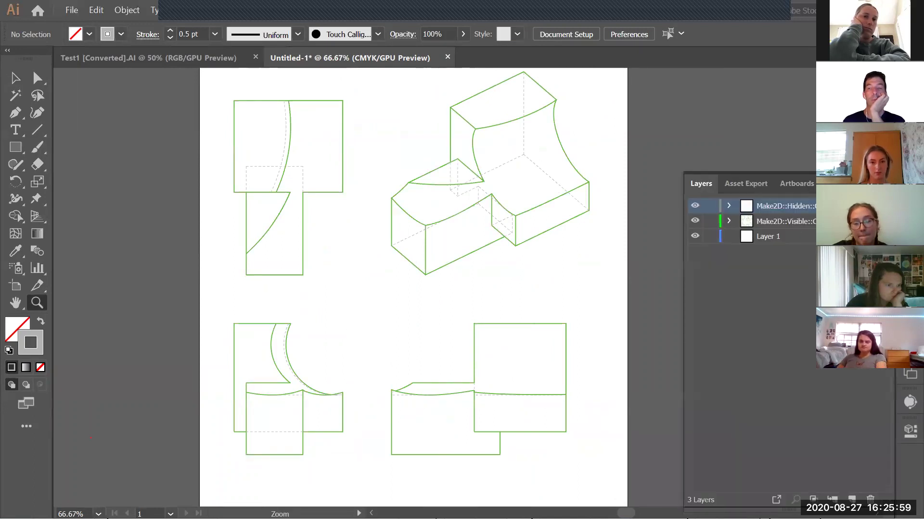
{"action": "left_click", "coordinate": [865, 221]}
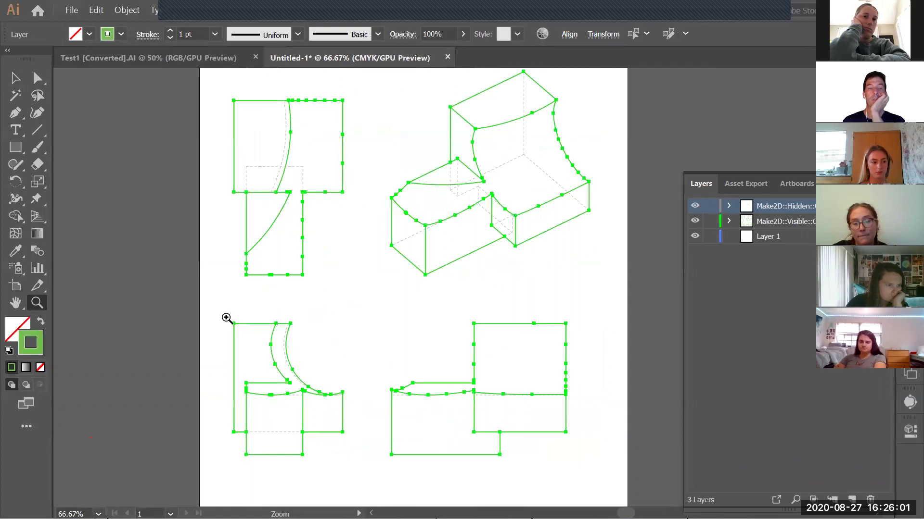
{"action": "double_click", "coordinate": [32, 345]}
{"action": "left_click", "coordinate": [79, 212]}
{"action": "left_click_drag", "start_coordinate": [98, 214], "coordinate": [9, 238]}
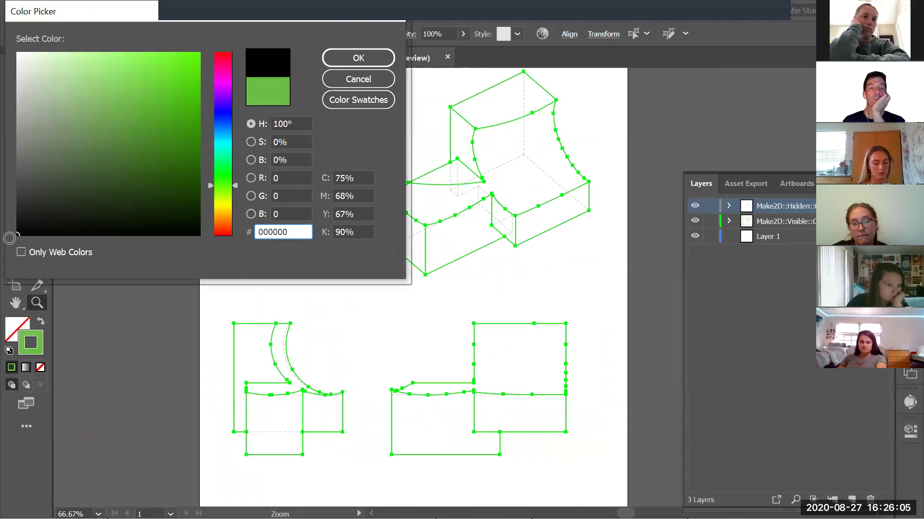
{"action": "left_click", "coordinate": [363, 57]}
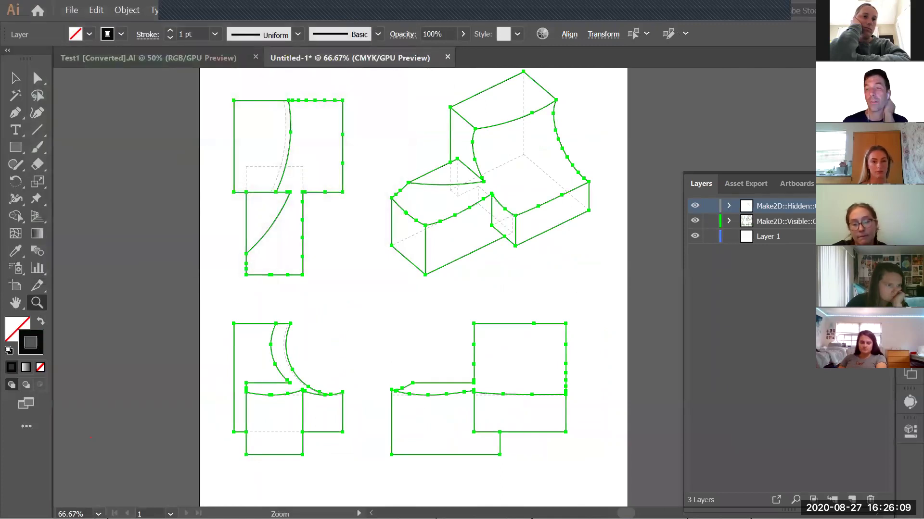
Set the visible curves' stroke weight to 1.5 pt and deselect them
{"action": "key", "text": "ctrl+F10"}
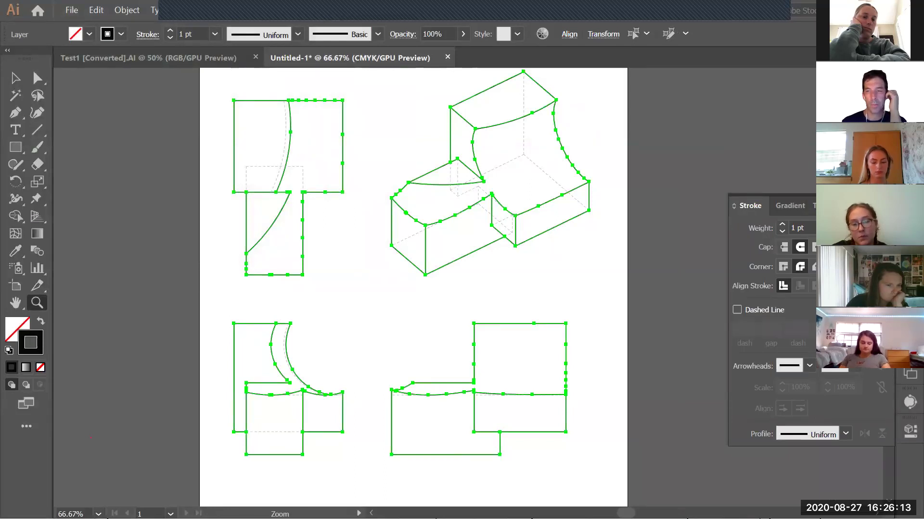
{"action": "left_click", "coordinate": [796, 227]}
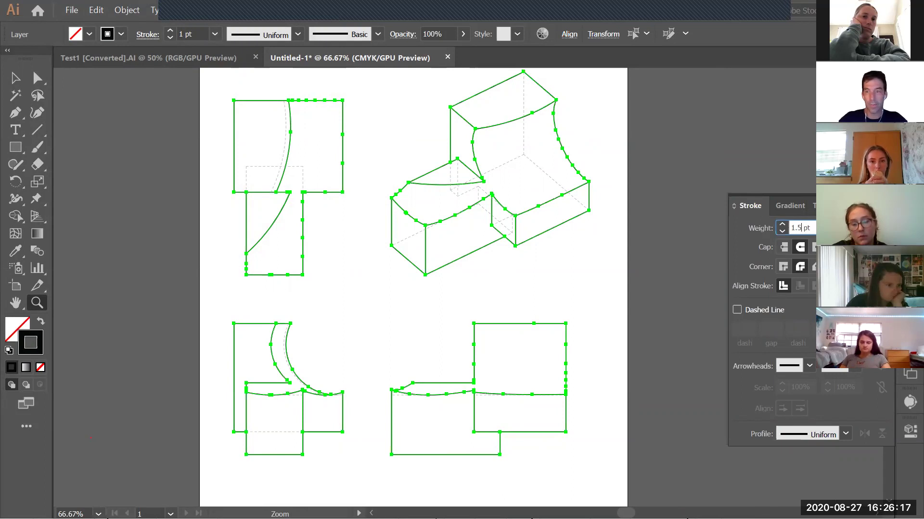
{"action": "key", "text": "Return"}
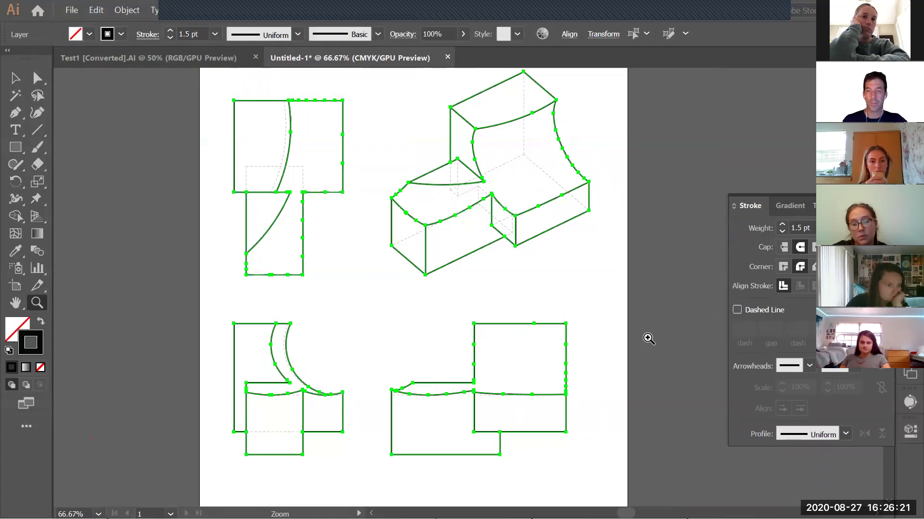
{"action": "key", "text": "ctrl"}
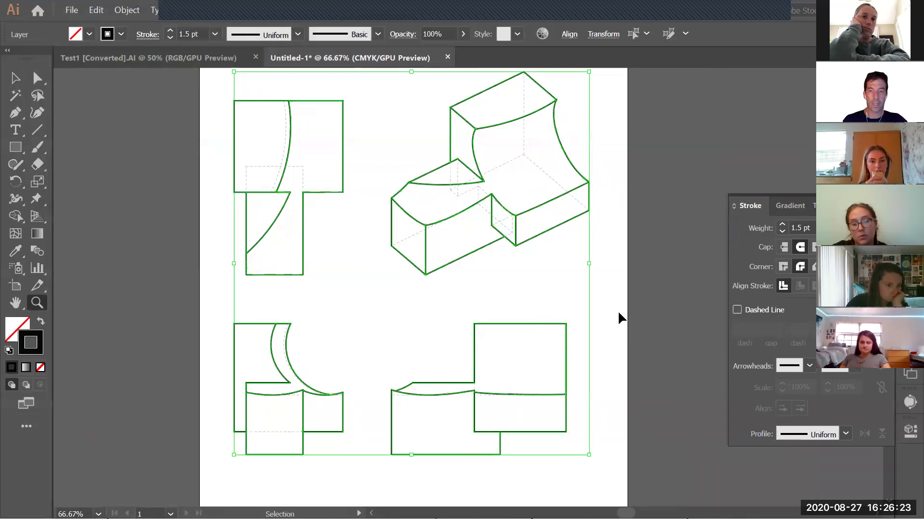
{"action": "left_click", "coordinate": [618, 314], "text": "ctrl"}
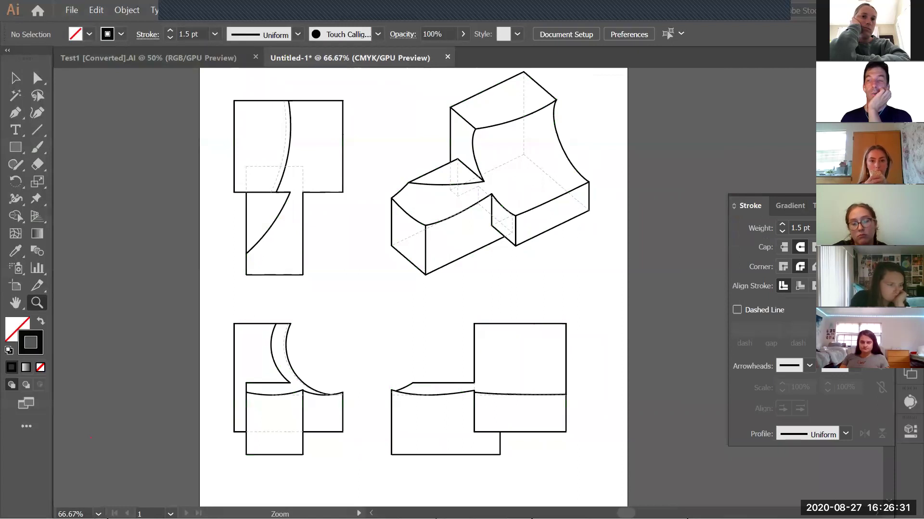
Reselect all artwork on the visible curves layer, set its stroke weight to 1 pt, and deselect it
{"action": "key", "text": "F7"}
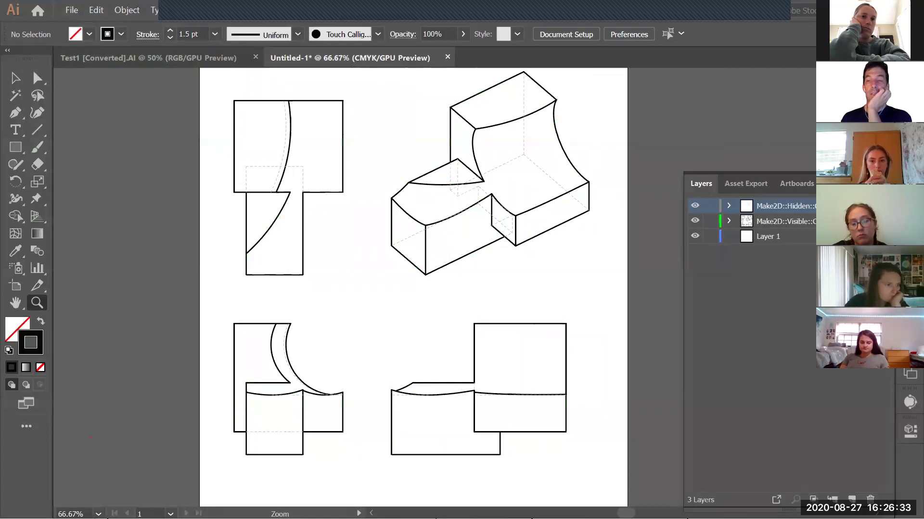
{"action": "key", "text": "ctrl+a"}
{"action": "key", "text": "F7"}
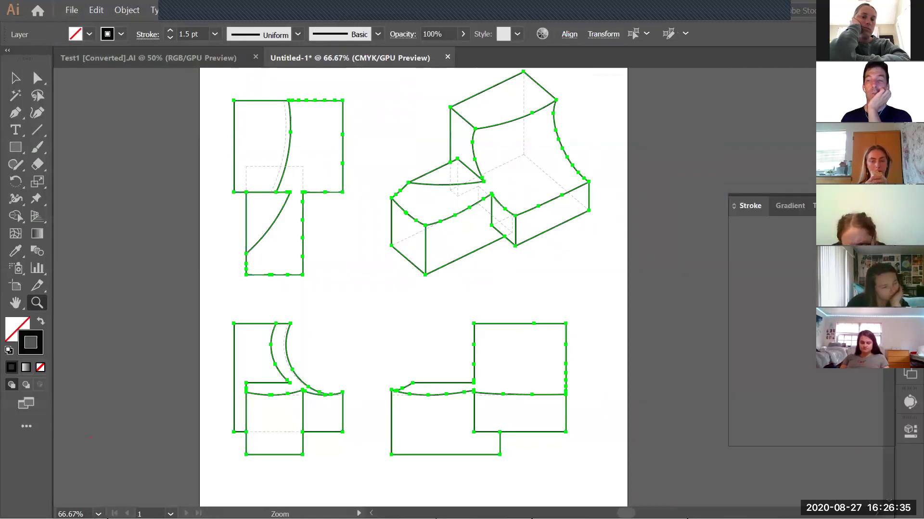
{"action": "left_click", "coordinate": [827, 228]}
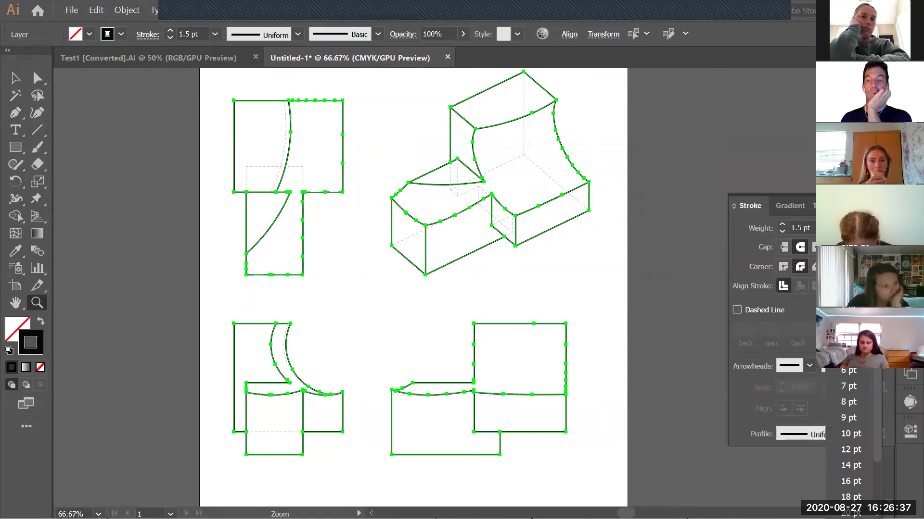
{"action": "left_click", "coordinate": [851, 291]}
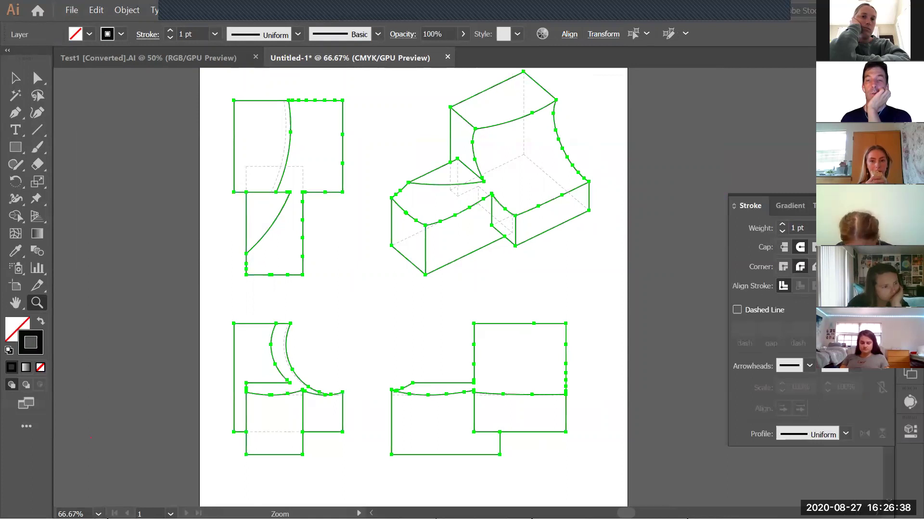
{"action": "left_click", "coordinate": [615, 272], "text": "ctrl"}
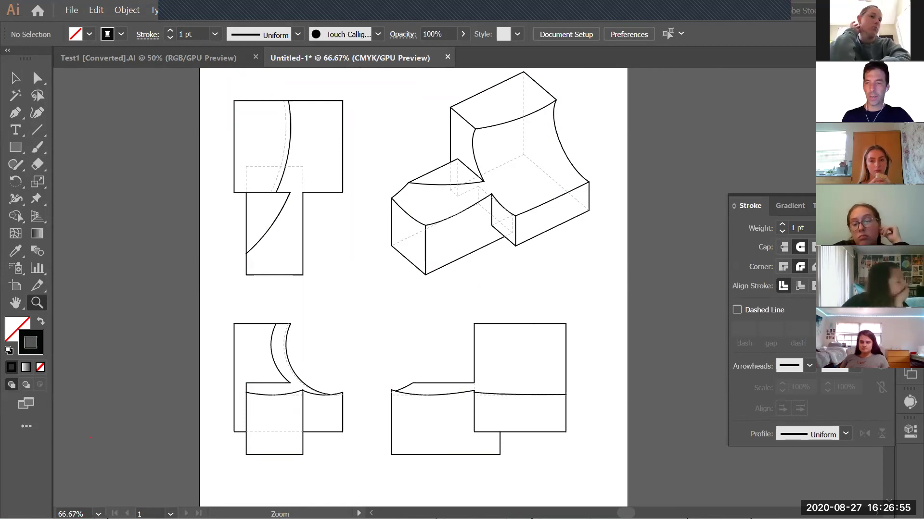
Examine up close how the grey dashed hidden lines cross the black visible lines in the 3D view
{"action": "left_click_drag", "start_coordinate": [381, 124], "coordinate": [640, 274]}
{"action": "left_click_drag", "start_coordinate": [354, 217], "coordinate": [406, 252]}
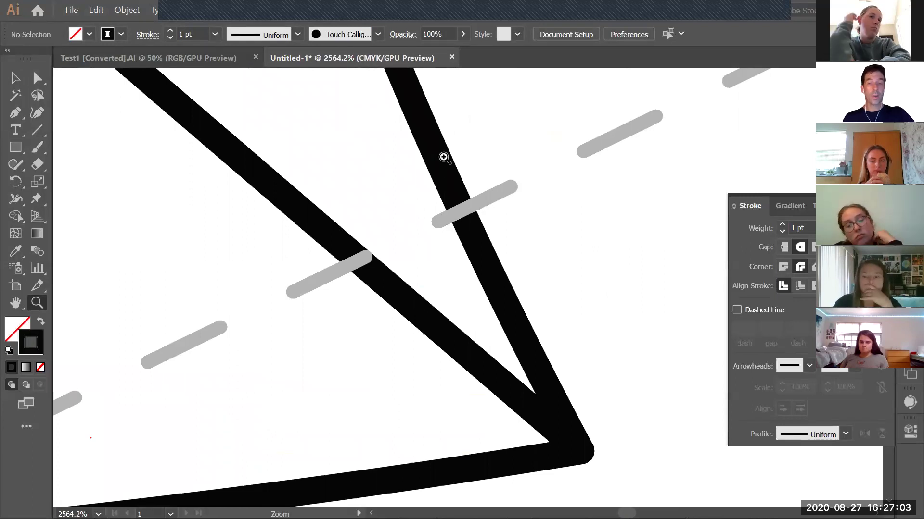
{"action": "left_click", "coordinate": [500, 295], "text": "alt"}
{"action": "left_click", "coordinate": [487, 317], "text": "alt"}
{"action": "left_click", "coordinate": [483, 316], "text": "alt"}
{"action": "left_click", "coordinate": [482, 316], "text": "alt"}
{"action": "left_click", "coordinate": [483, 316], "text": "alt"}
{"action": "left_click", "coordinate": [484, 316], "text": "alt"}
{"action": "left_click", "coordinate": [497, 327], "text": "alt"}
{"action": "left_click", "coordinate": [508, 338], "text": "alt"}
{"action": "left_click", "coordinate": [505, 298], "text": "alt"}
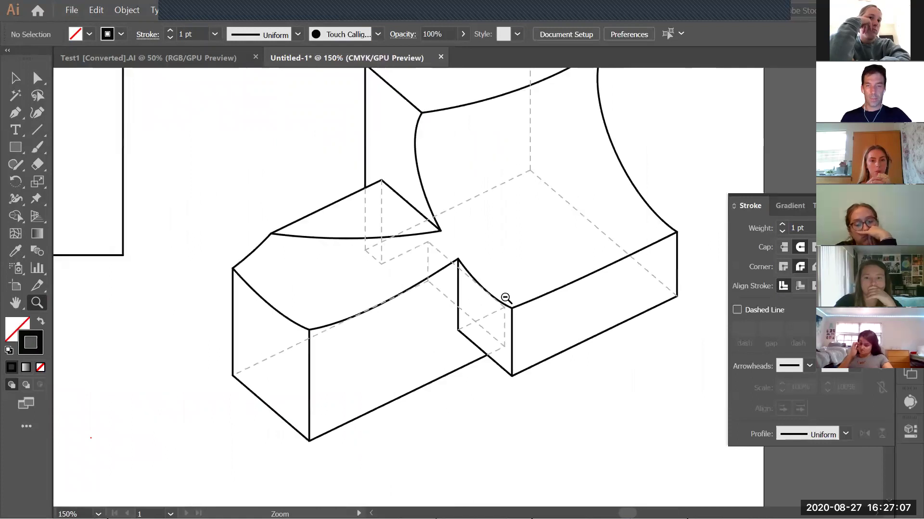
{"action": "left_click", "coordinate": [505, 299], "text": "alt"}
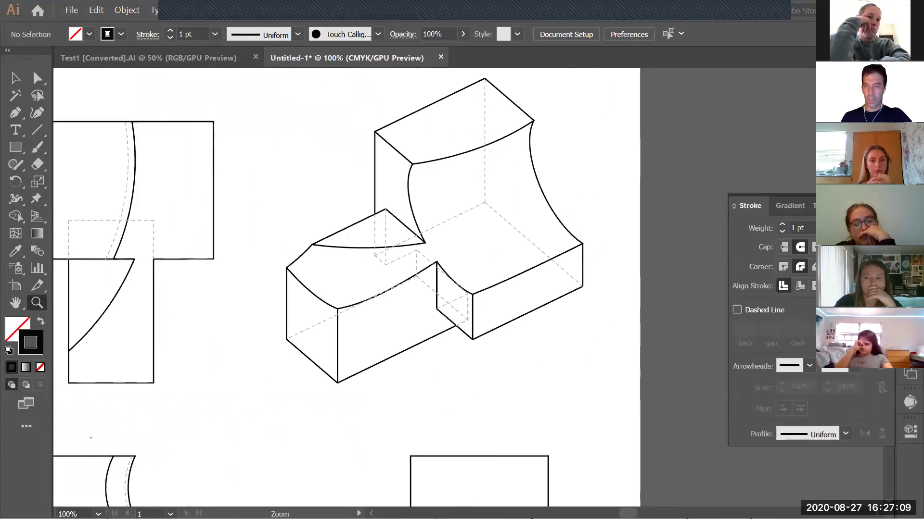
Move the Make2D::Hidden layer below the Make2D::Visible layer and check the line overlap at the 3D view's inner corner
{"action": "key", "text": "F7"}
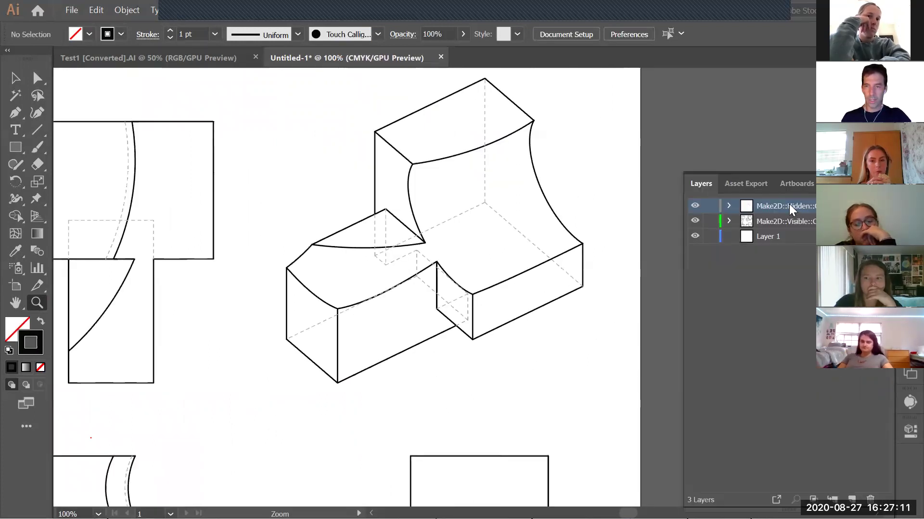
{"action": "left_click_drag", "start_coordinate": [789, 204], "coordinate": [787, 228]}
{"action": "left_click_drag", "start_coordinate": [425, 246], "coordinate": [437, 249]}
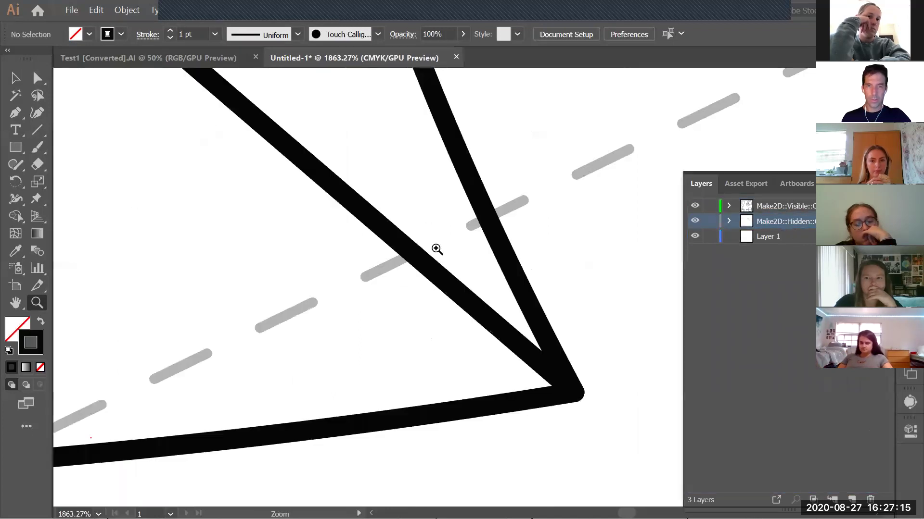
{"action": "mouse_move", "coordinate": [487, 299]}
{"action": "left_mouse_down", "text": "alt"}
{"action": "mouse_move", "coordinate": [460, 303]}
{"action": "mouse_move", "coordinate": [449, 284]}
{"action": "left_mouse_up", "text": "alt"}
{"action": "left_click", "coordinate": [461, 303], "text": "alt"}
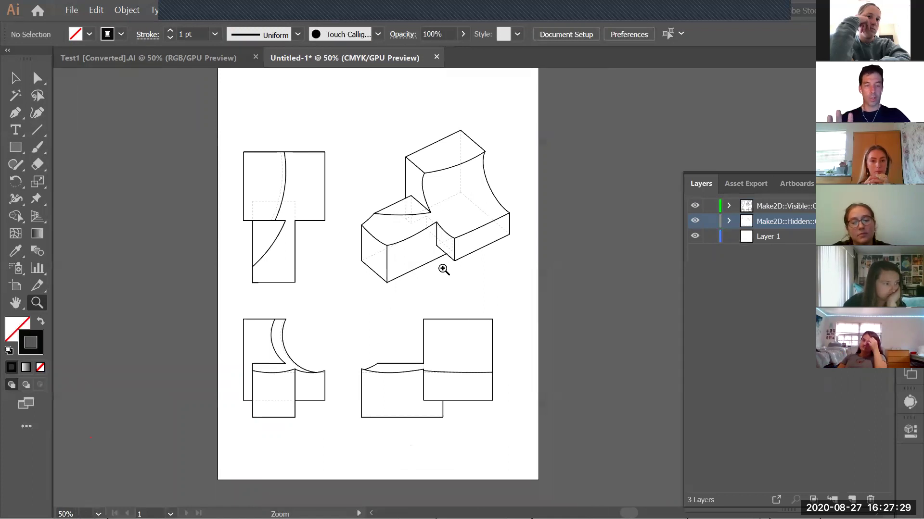
Save the document to the Desktop as an Adobe Illustrator file named Project1_Test1, keeping the Illustrator CC options
{"action": "key", "text": "ctrl+s"}
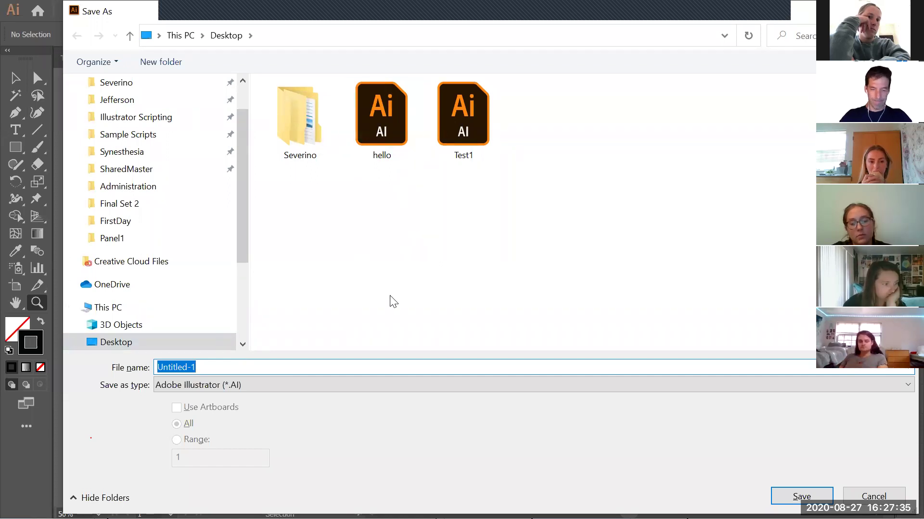
{"action": "type", "text": "Project1"}
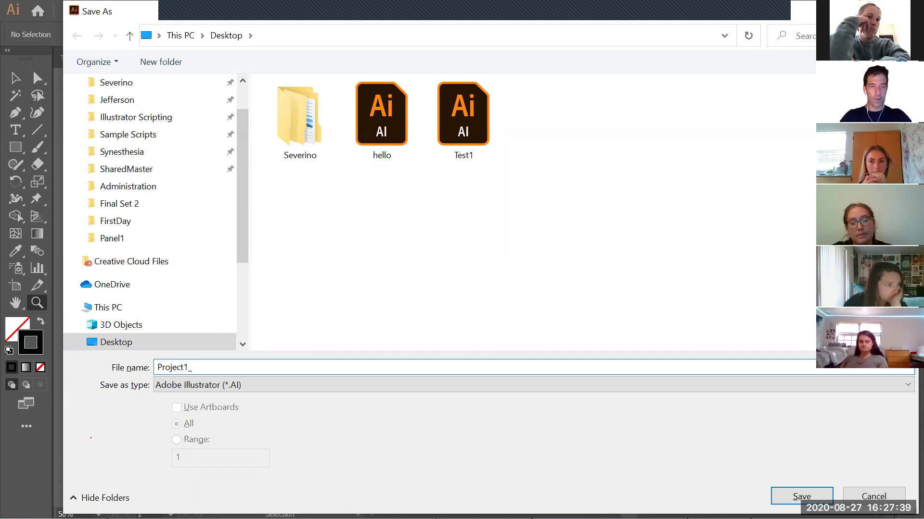
{"action": "type", "text": "_Test1"}
{"action": "key", "text": "Return"}
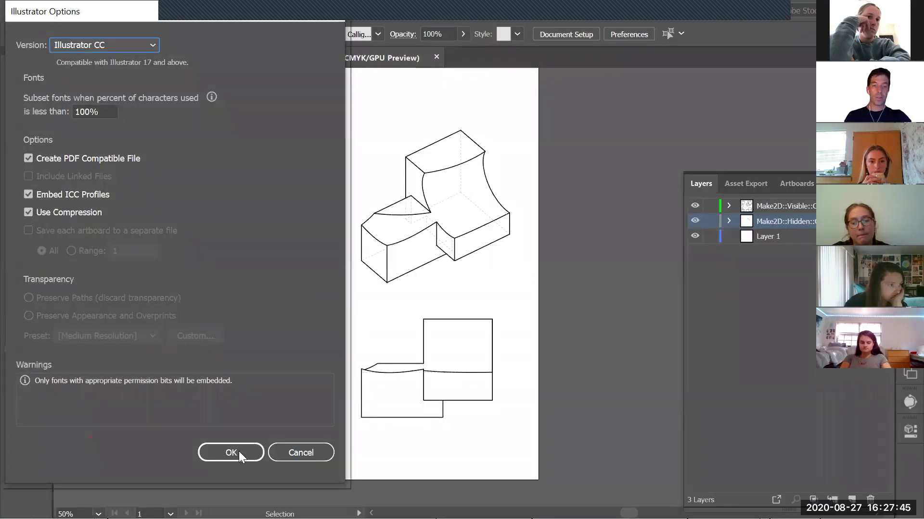
{"action": "left_click", "coordinate": [237, 457]}
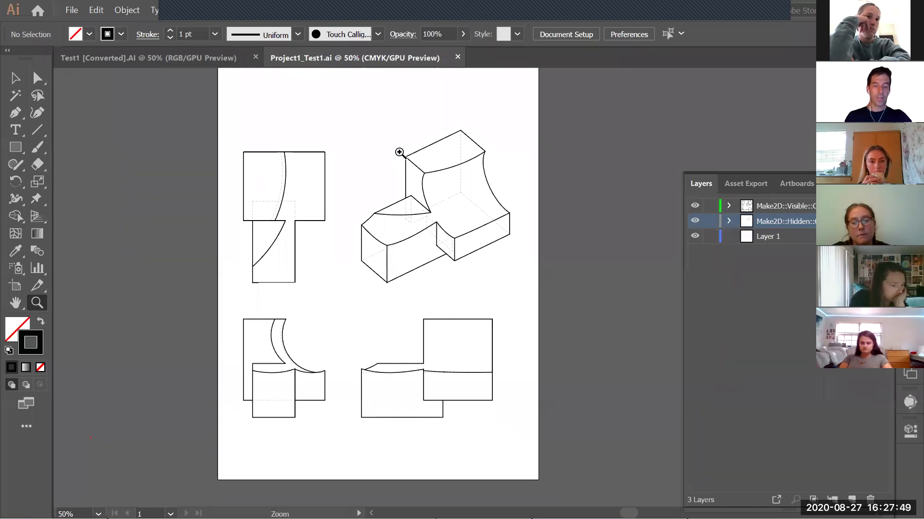
Switch to the FinalPresentation_ARDS-209_Panel1 document in InDesign and fit the whole page in view
{"action": "key", "text": "alt+Tab"}
{"action": "key", "text": "alt+Tab"}
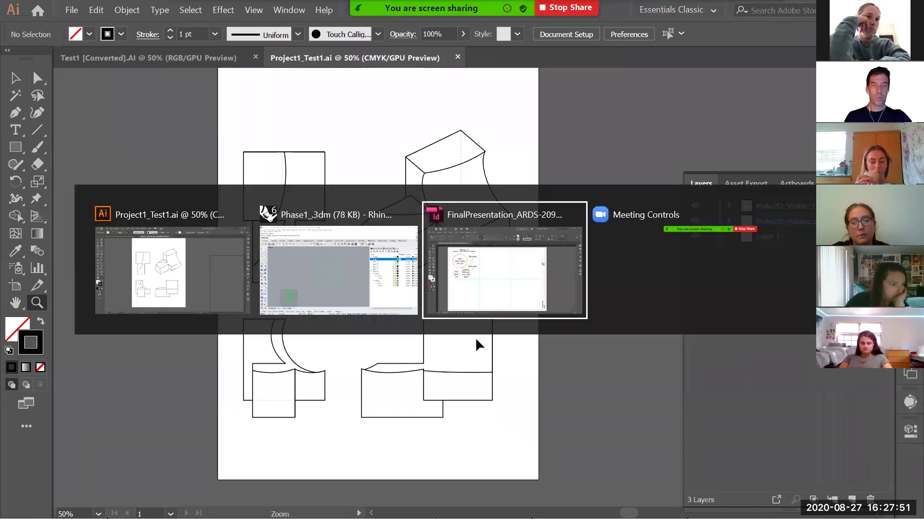
{"action": "key", "text": "z"}
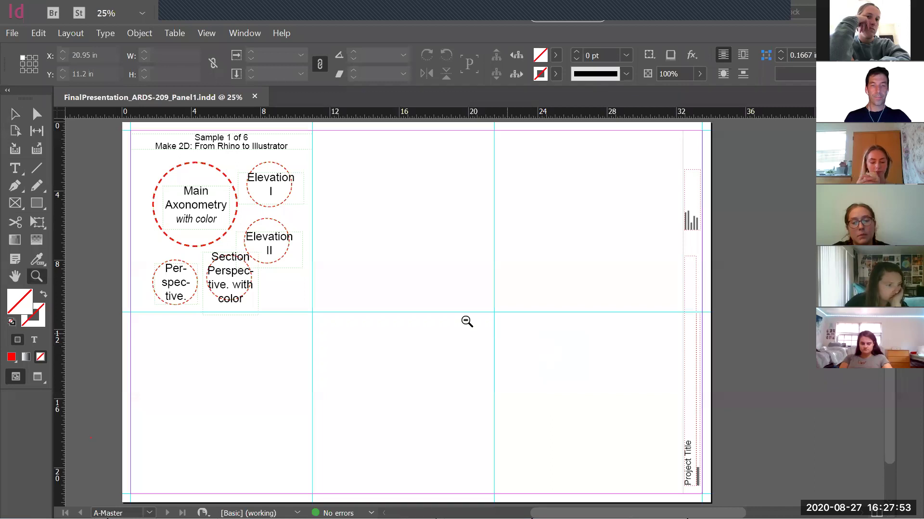
{"action": "left_click", "coordinate": [466, 322], "text": "alt"}
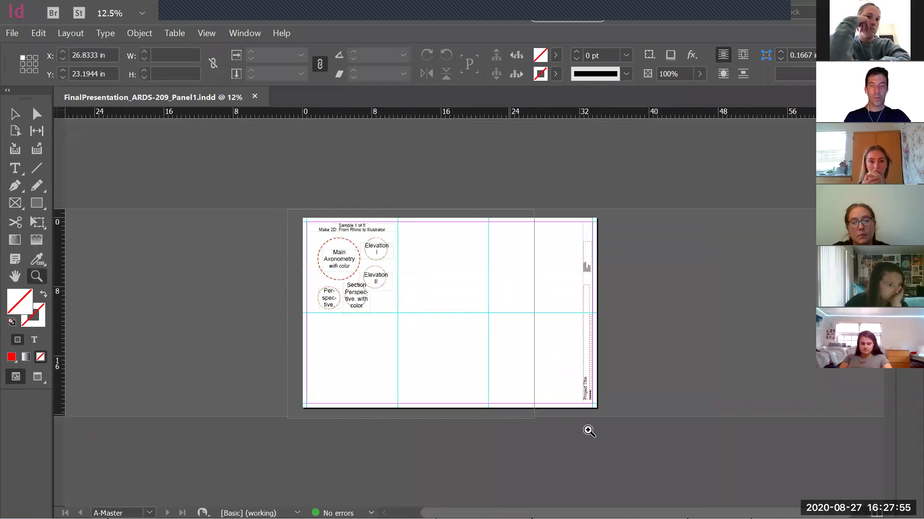
{"action": "key", "text": "ctrl+0"}
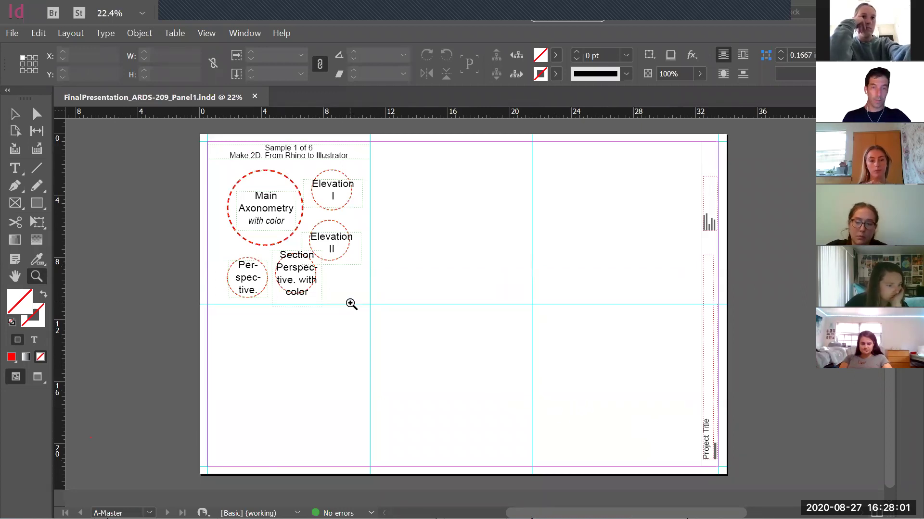
Select the sample layout circles and labels to identify their layer, and hide the Do not print layer
{"action": "key", "text": "v"}
{"action": "left_click_drag", "start_coordinate": [250, 154], "coordinate": [784, 262]}
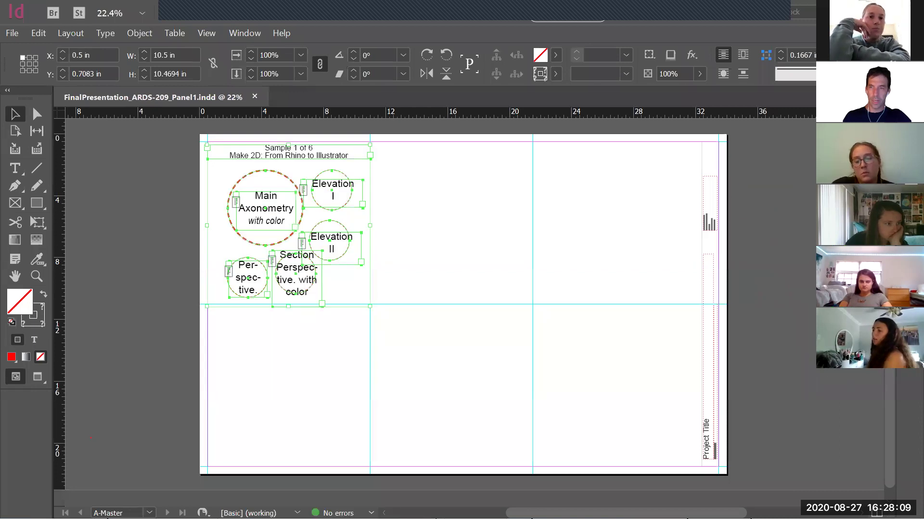
{"action": "left_click", "coordinate": [908, 131]}
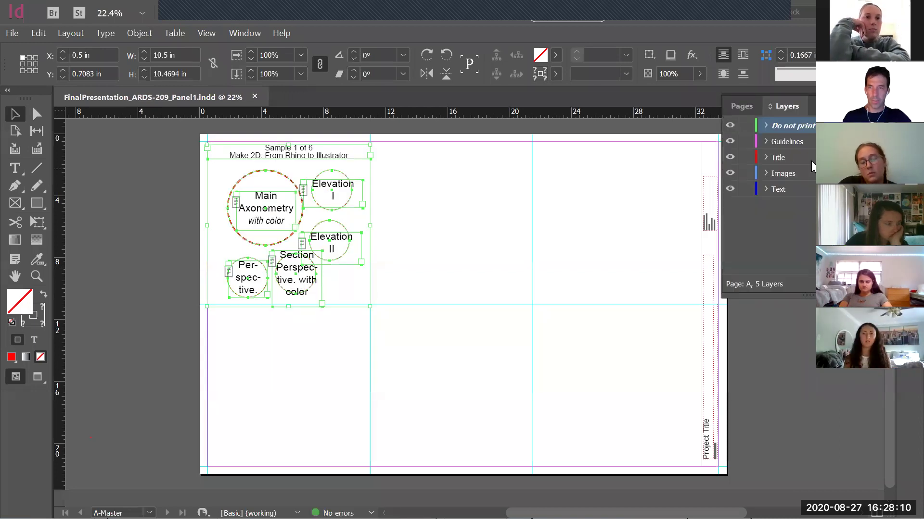
{"action": "left_click", "coordinate": [730, 126]}
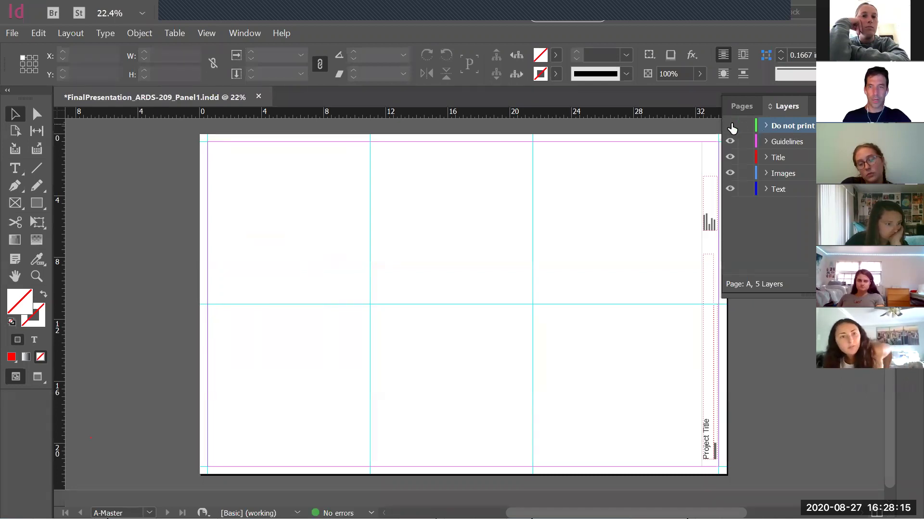
{"action": "left_click", "coordinate": [730, 126]}
{"action": "left_click", "coordinate": [730, 127]}
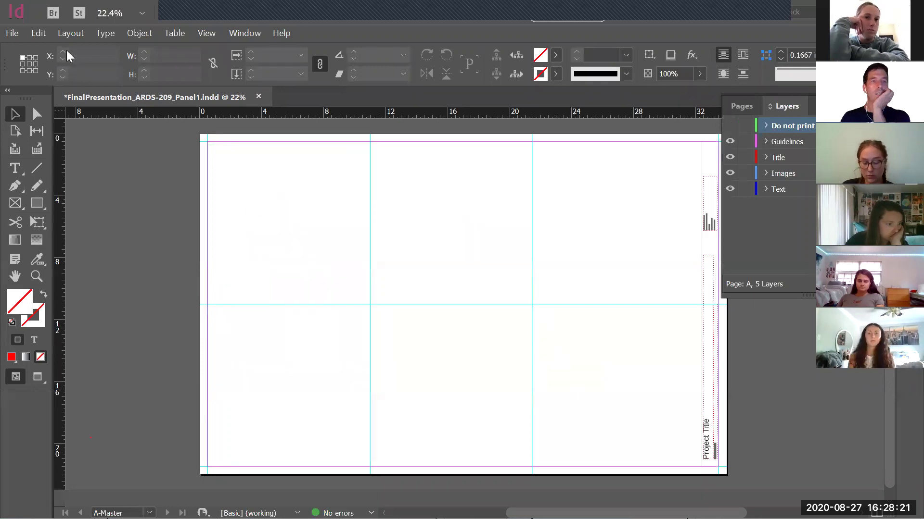
Load the Project1_Test1 Illustrator file from the Desktop for placing in the panel layout
{"action": "left_click", "coordinate": [18, 34]}
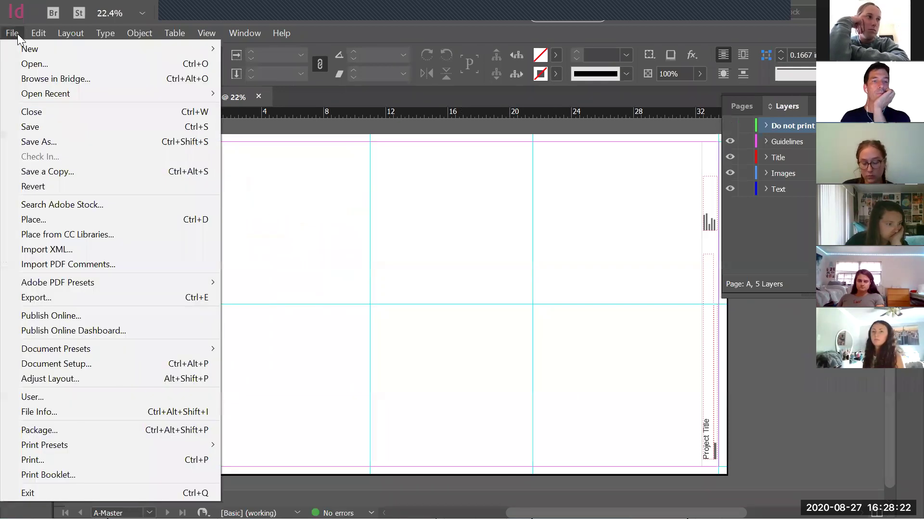
{"action": "left_click", "coordinate": [48, 220]}
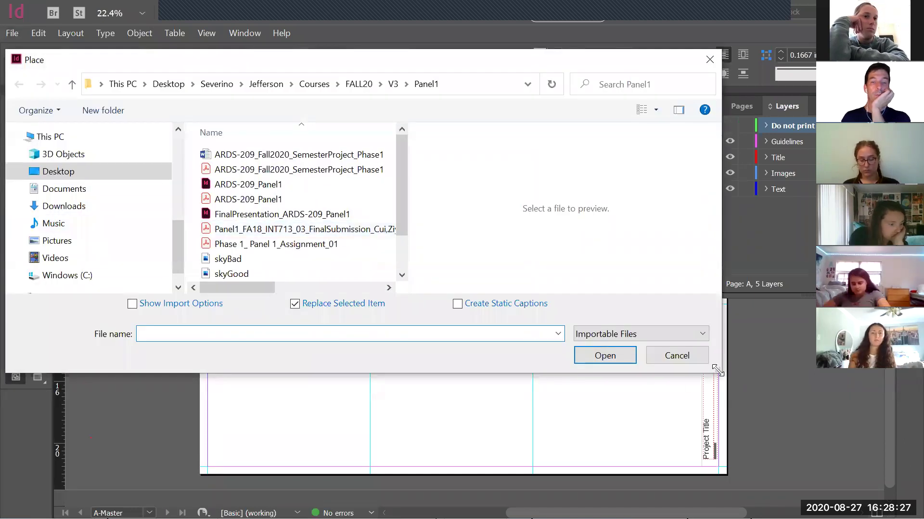
{"action": "left_click_drag", "start_coordinate": [716, 369], "coordinate": [789, 457]}
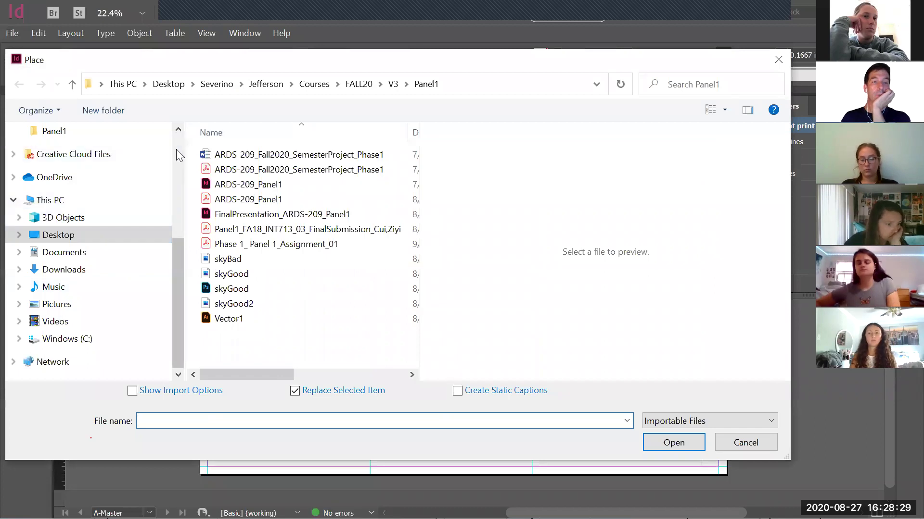
{"action": "scroll", "coordinate": [176, 149], "scroll_direction": "up", "scroll_amount": 4}
{"action": "left_click", "coordinate": [91, 163]}
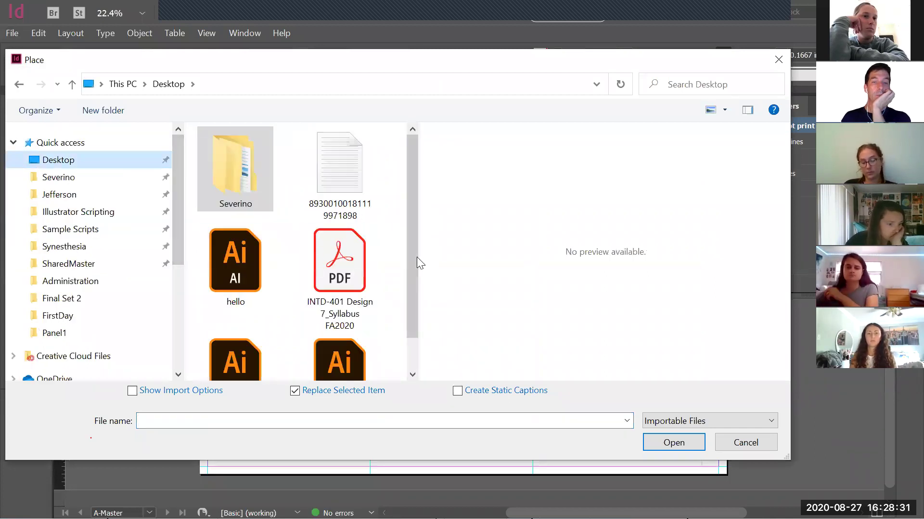
{"action": "left_click_drag", "start_coordinate": [418, 257], "coordinate": [519, 257]}
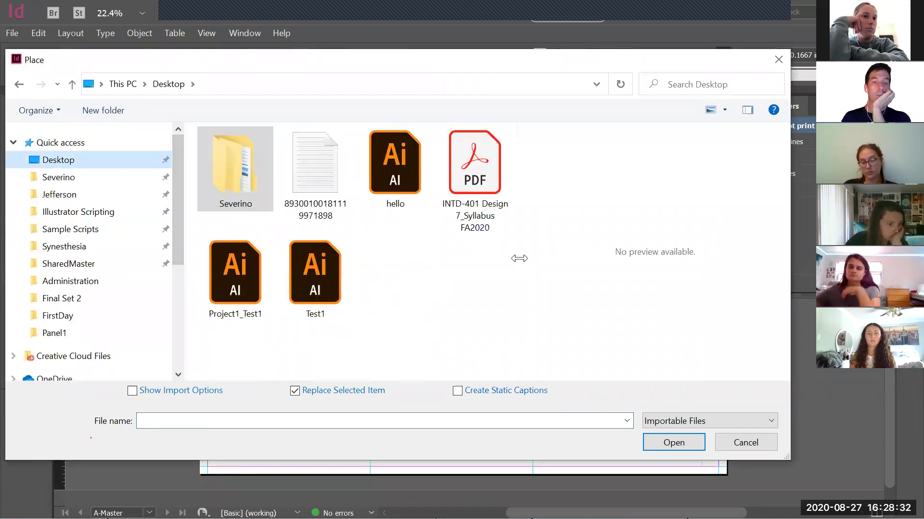
{"action": "left_click", "coordinate": [233, 272]}
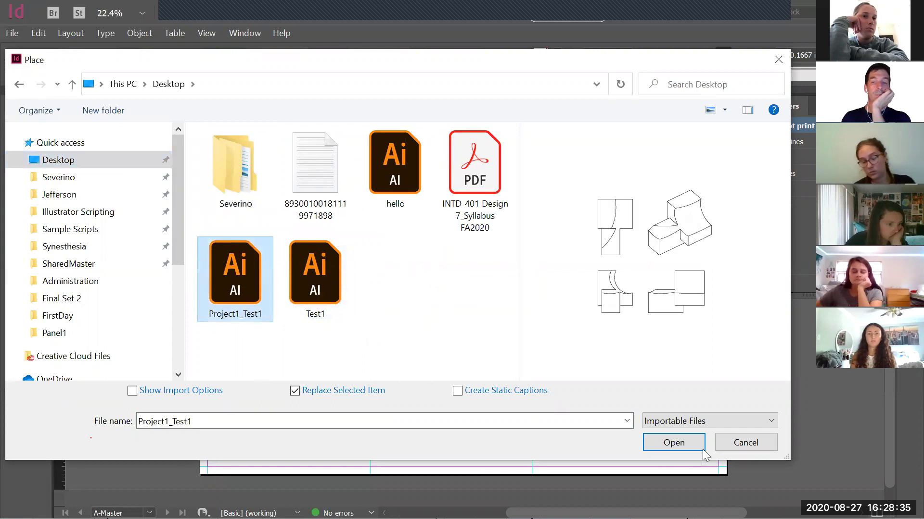
{"action": "left_click", "coordinate": [686, 441]}
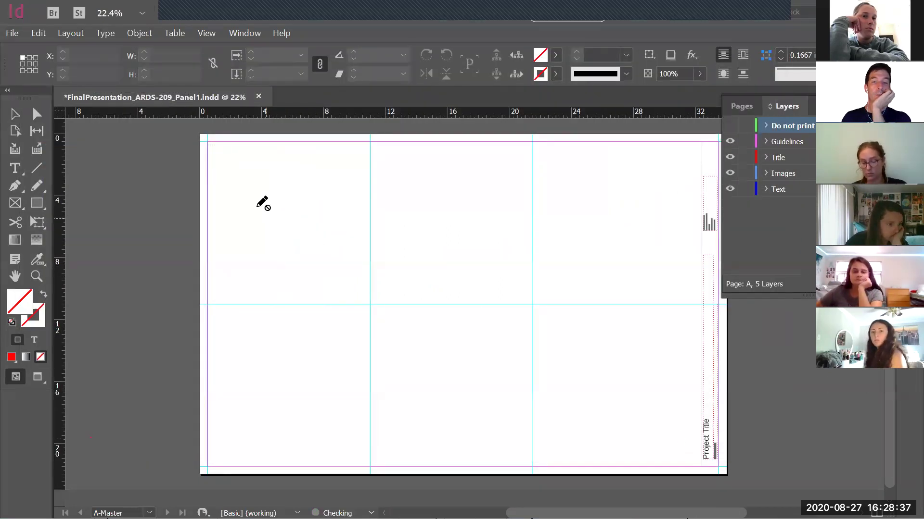
Place the loaded drawing in the first upper cell on the unhidden Do not print layer, and hide that layer again
{"action": "left_click", "coordinate": [222, 150]}
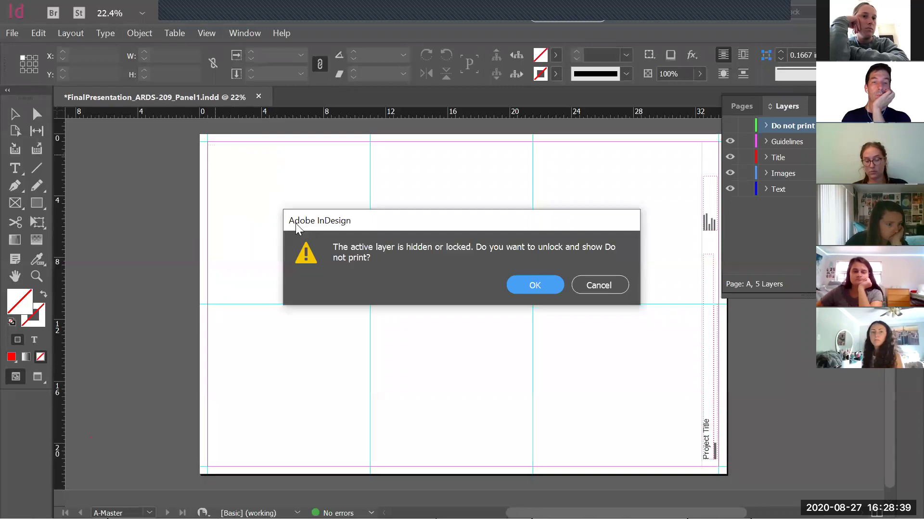
{"action": "left_click", "coordinate": [532, 284]}
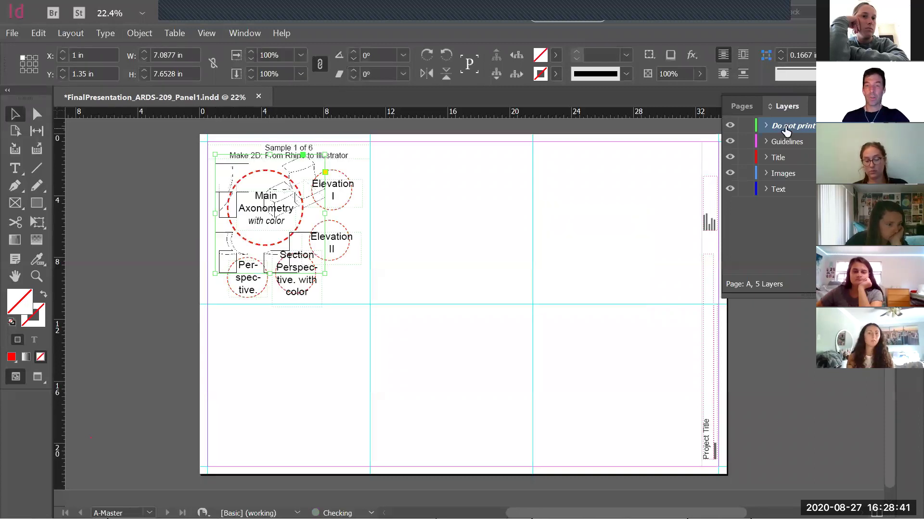
{"action": "left_click", "coordinate": [730, 125]}
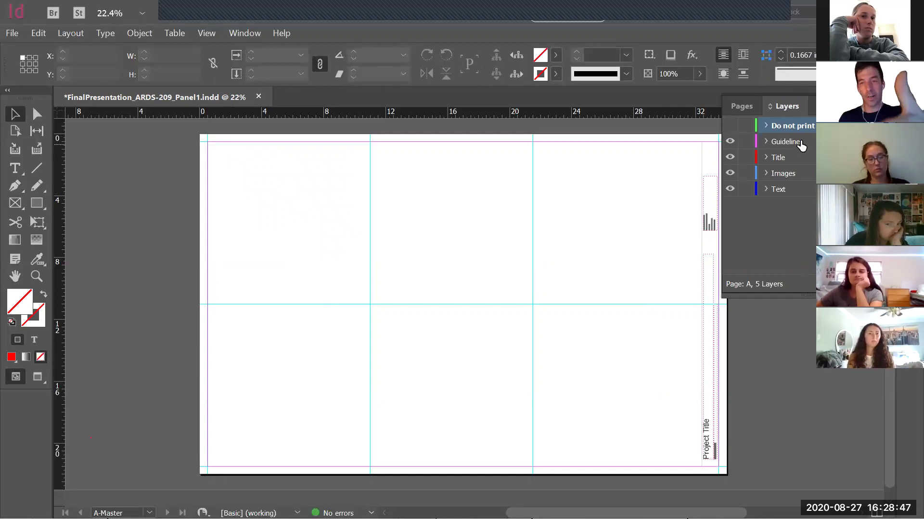
Place the Project1_Test1 Illustrator file from the Desktop on the Images layer, about 8.93 by 9.64 in, in the first upper cell
{"action": "left_click", "coordinate": [784, 177]}
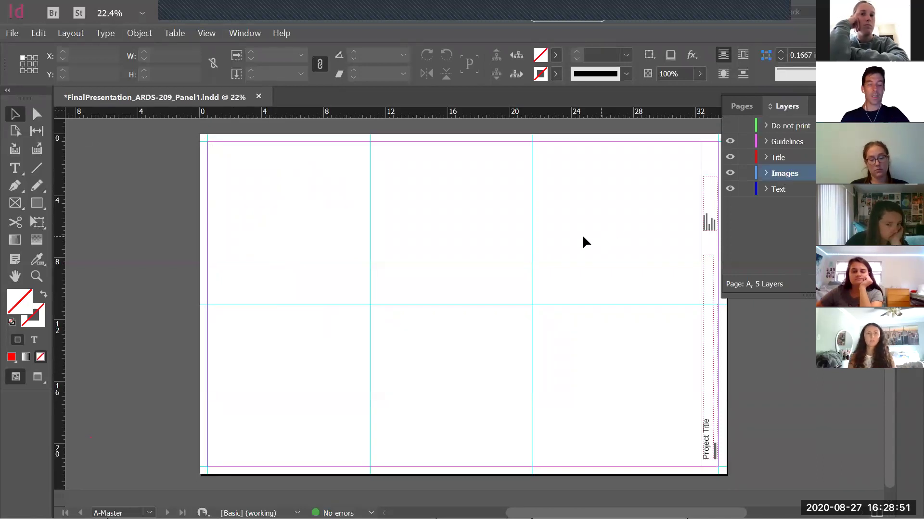
{"action": "left_click", "coordinate": [12, 33]}
{"action": "left_click", "coordinate": [40, 219]}
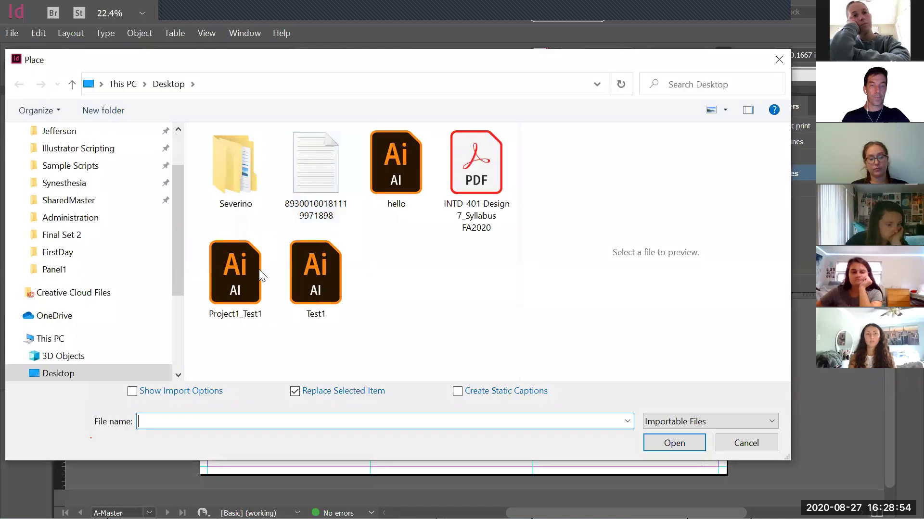
{"action": "left_click", "coordinate": [260, 276]}
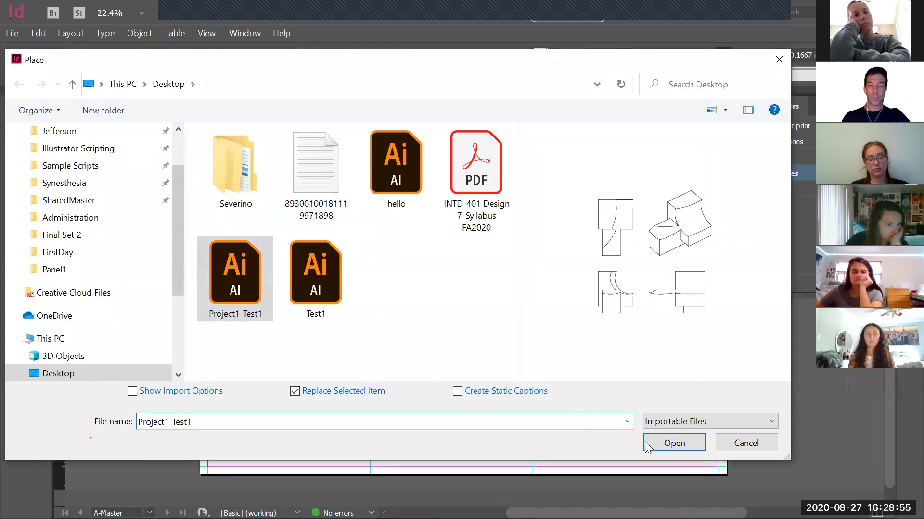
{"action": "left_click", "coordinate": [668, 442]}
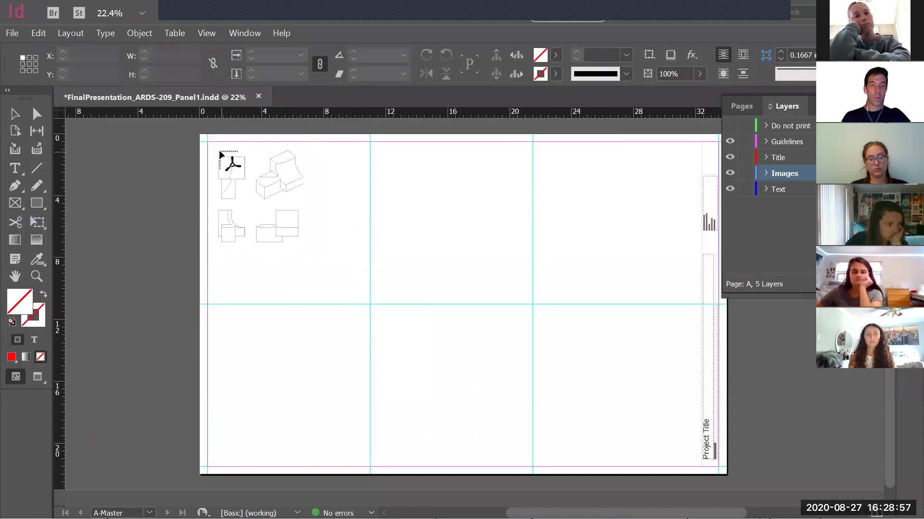
{"action": "left_click_drag", "start_coordinate": [219, 148], "coordinate": [346, 299]}
{"action": "left_click", "coordinate": [331, 366]}
Toggle the Images layer's visibility to check the placed drawing's layer, and examine the axonometric's visible and hidden lines up close
{"action": "key", "text": "z"}
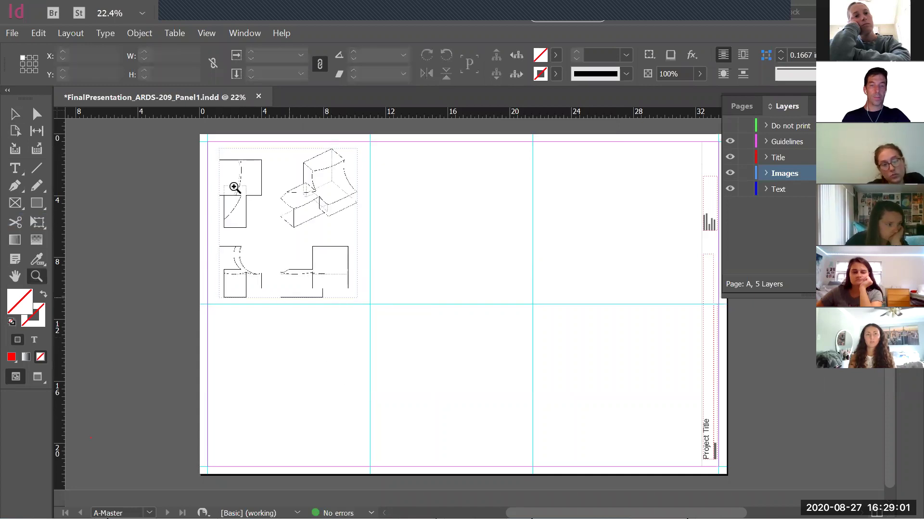
{"action": "left_click_drag", "start_coordinate": [201, 141], "coordinate": [385, 318]}
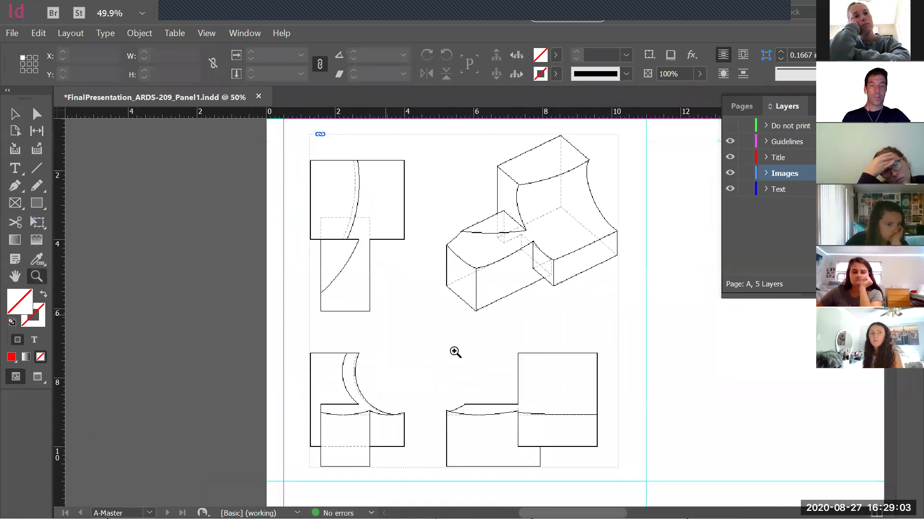
{"action": "left_click", "coordinate": [730, 174]}
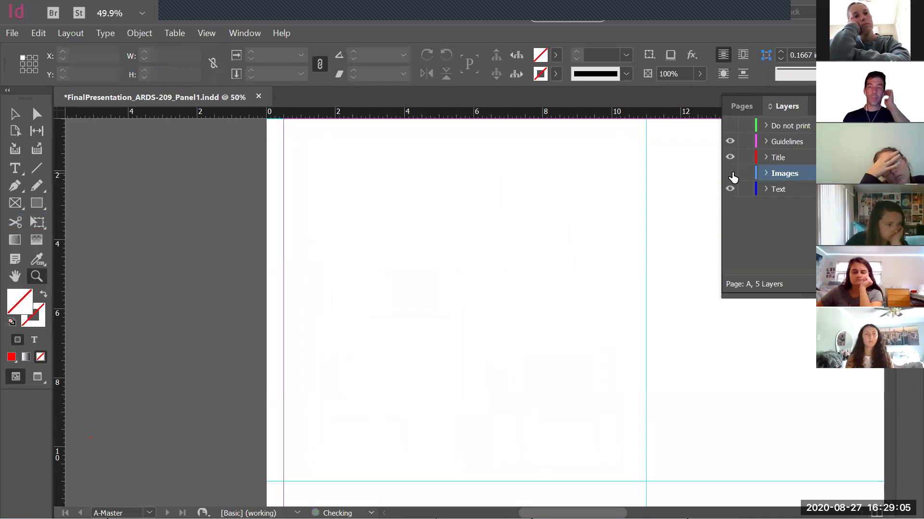
{"action": "left_click", "coordinate": [730, 174]}
{"action": "left_click", "coordinate": [730, 174]}
{"action": "left_click", "coordinate": [730, 174]}
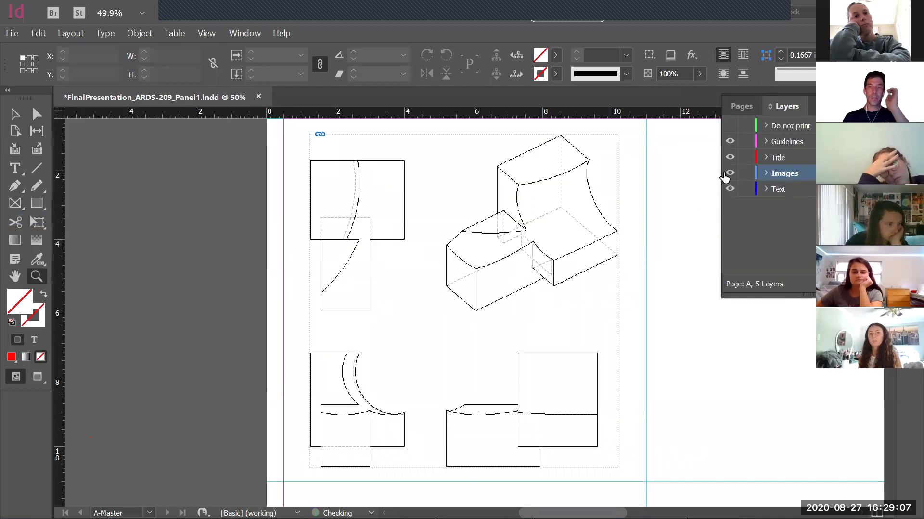
{"action": "left_click_drag", "start_coordinate": [483, 173], "coordinate": [554, 264]}
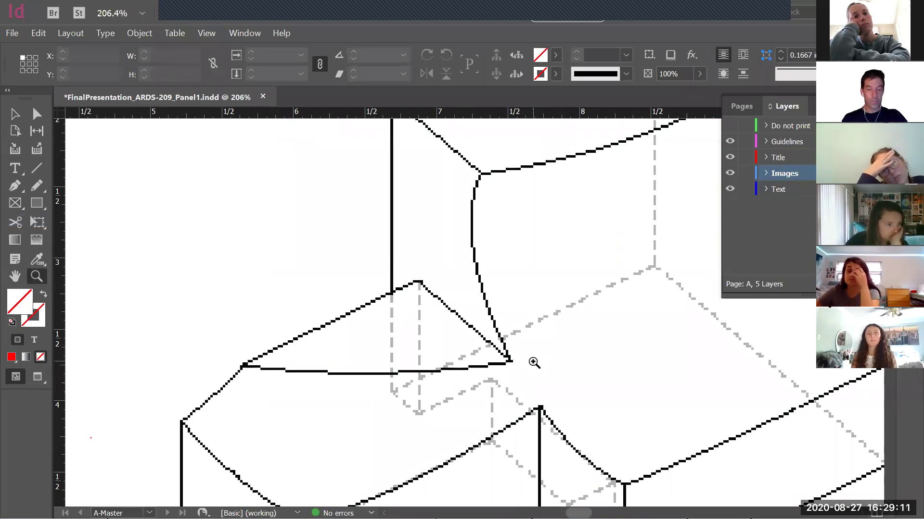
{"action": "left_click", "coordinate": [568, 359], "text": "alt"}
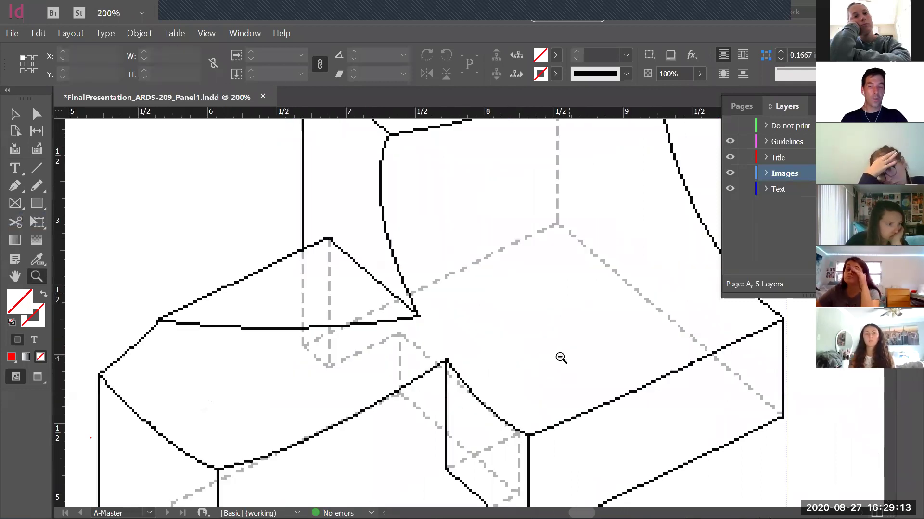
{"action": "left_click", "coordinate": [515, 373], "text": "alt"}
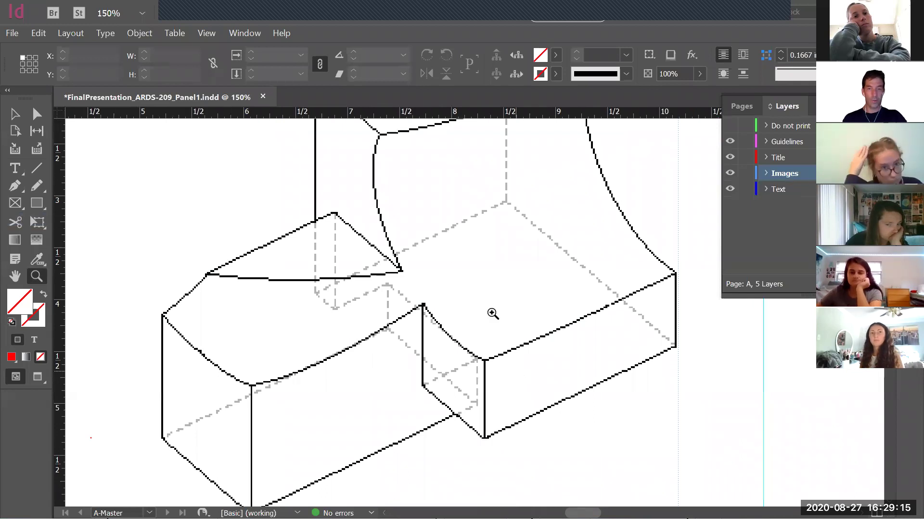
{"action": "left_click_drag", "start_coordinate": [492, 302], "coordinate": [495, 338]}
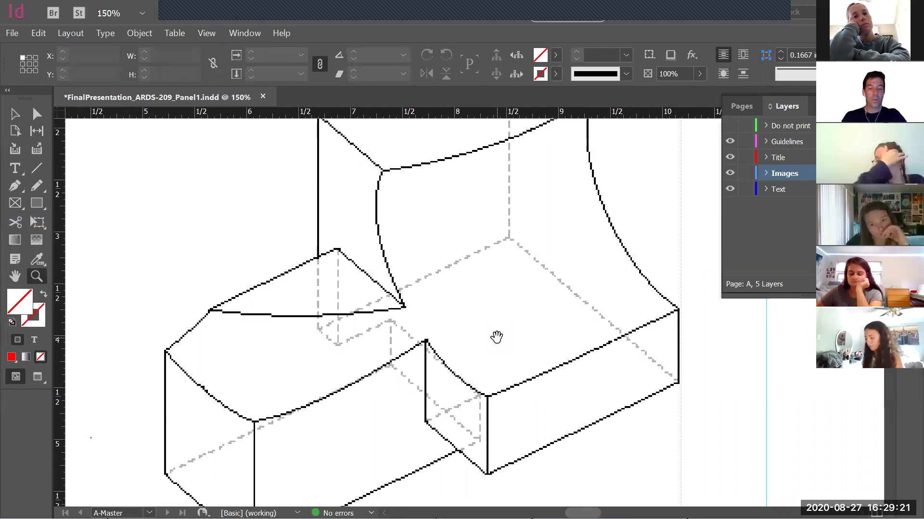
Set the placed drawing's display performance to High Quality Display
{"action": "key", "text": "v"}
{"action": "left_click", "coordinate": [423, 264]}
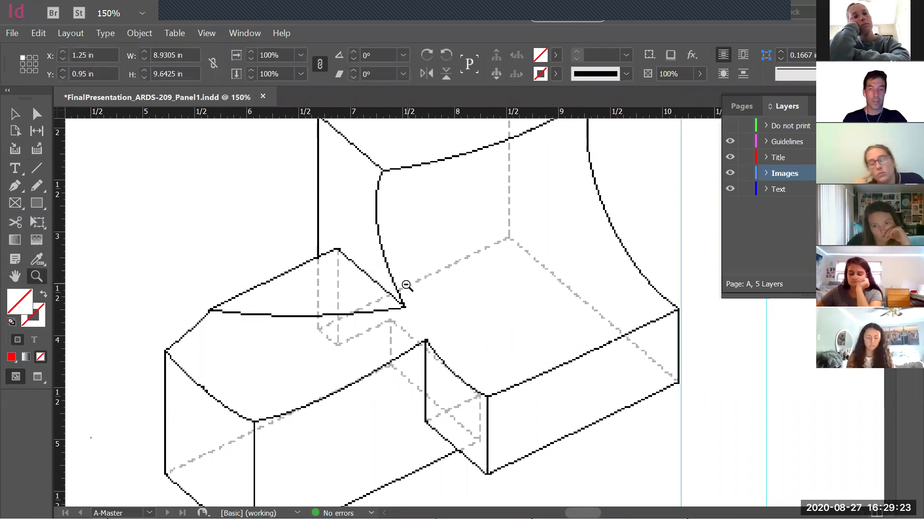
{"action": "left_click", "coordinate": [423, 279], "text": "ctrl+alt"}
{"action": "left_click", "coordinate": [441, 365], "text": "ctrl+alt"}
{"action": "left_click", "coordinate": [552, 385], "text": "ctrl+alt"}
{"action": "left_click", "coordinate": [552, 385], "text": "ctrl+alt"}
{"action": "left_click_drag", "start_coordinate": [552, 384], "coordinate": [466, 309]}
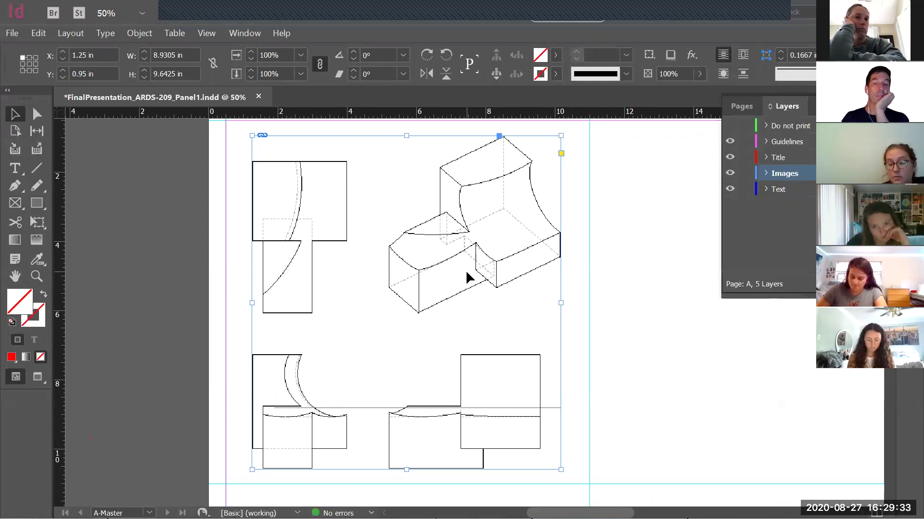
{"action": "right_click", "coordinate": [451, 250]}
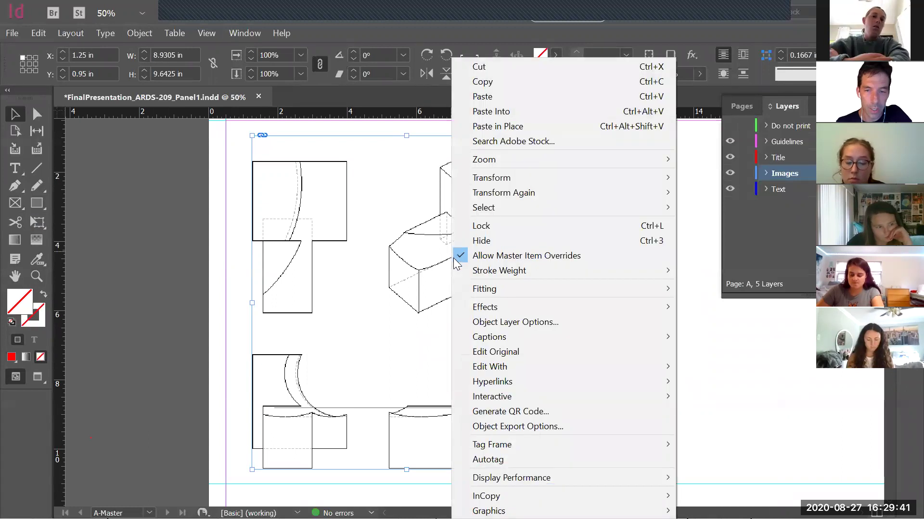
{"action": "mouse_move", "coordinate": [533, 477]}
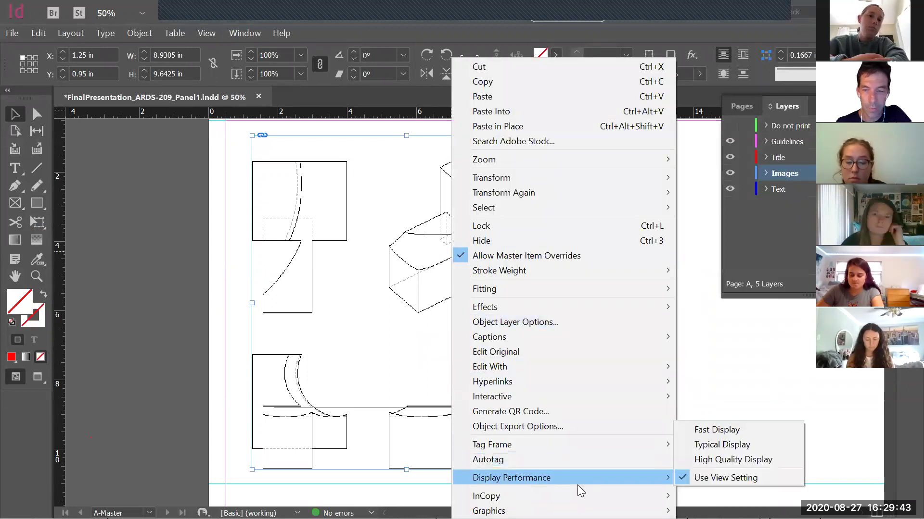
{"action": "left_click", "coordinate": [728, 460]}
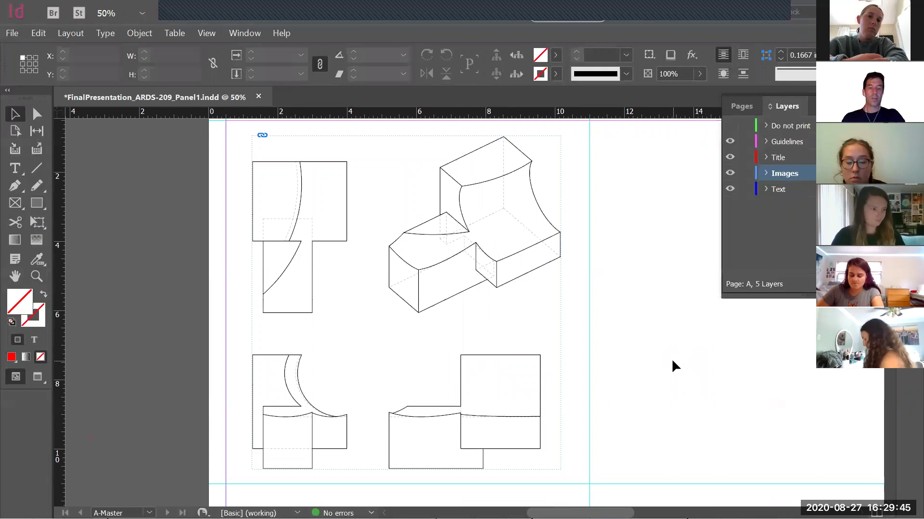
Examine the axonometric's solid and dashed lines up close in the high quality preview
{"action": "key", "text": "z"}
{"action": "left_click_drag", "start_coordinate": [344, 183], "coordinate": [596, 328]}
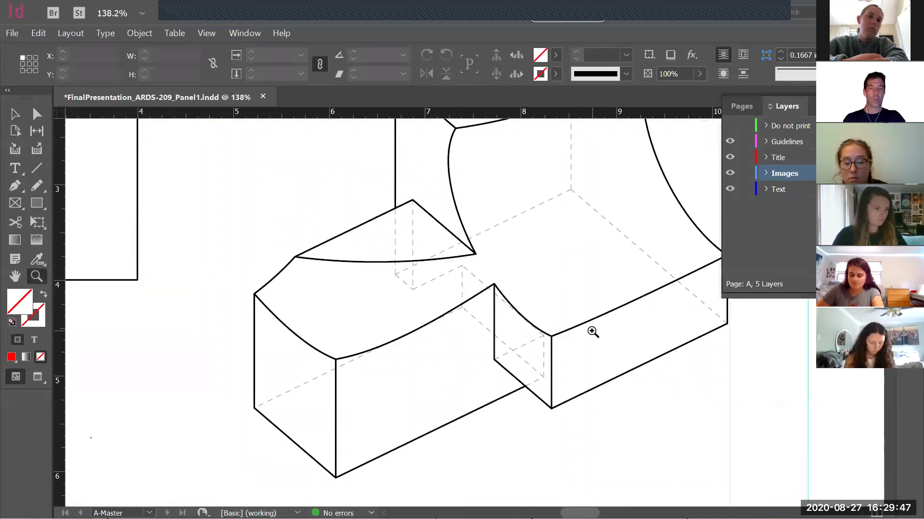
{"action": "left_click", "coordinate": [452, 329], "text": "alt"}
{"action": "left_click", "coordinate": [455, 332], "text": "alt"}
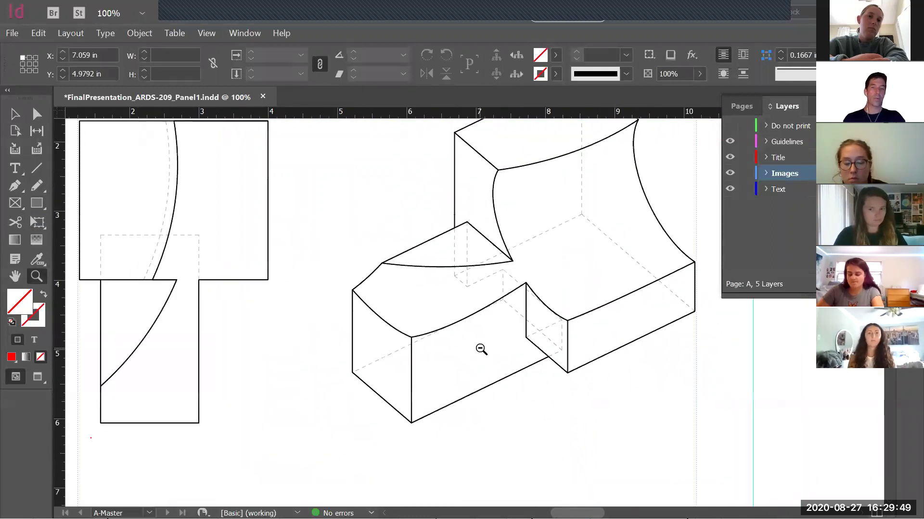
{"action": "left_click", "coordinate": [480, 349], "text": "alt"}
{"action": "left_click", "coordinate": [480, 349], "text": "alt"}
{"action": "left_click", "coordinate": [478, 346], "text": "alt"}
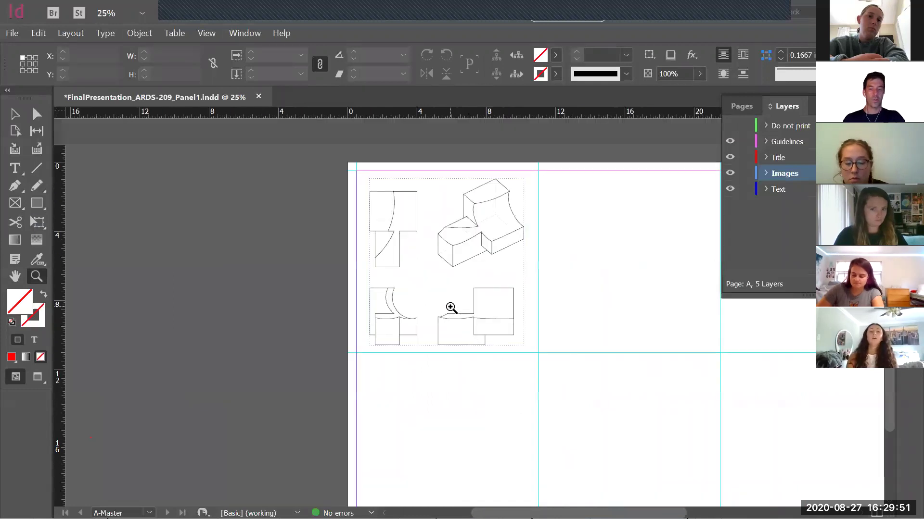
Set the placed drawing's display performance to Typical Display and bring the four views back into closer view
{"action": "key", "text": "v"}
{"action": "right_click", "coordinate": [467, 236]}
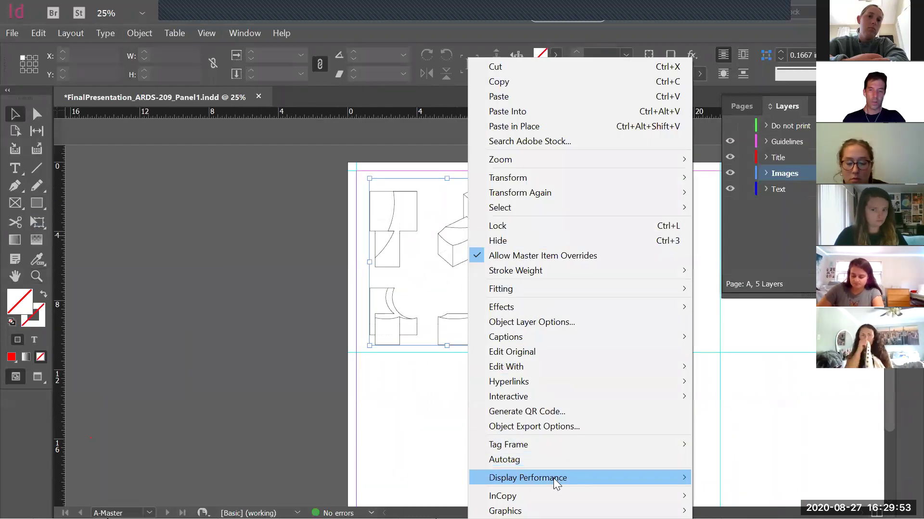
{"action": "mouse_move", "coordinate": [553, 478]}
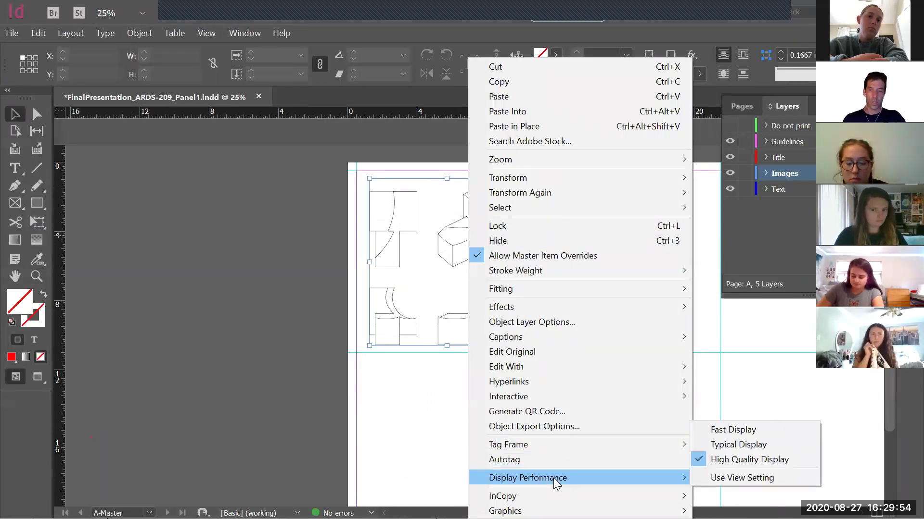
{"action": "left_click", "coordinate": [728, 445]}
{"action": "left_click", "coordinate": [584, 299]}
{"action": "key", "text": "z"}
{"action": "left_click_drag", "start_coordinate": [342, 166], "coordinate": [556, 366]}
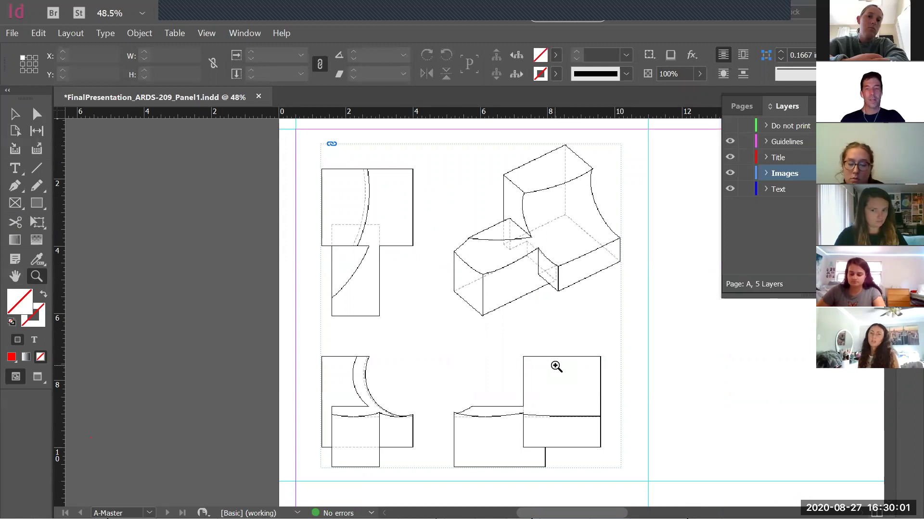
Compare the placed drawing with the sample layout by temporarily showing the Do not print layer and toggling the Images layer
{"action": "left_click", "coordinate": [553, 319], "text": "alt"}
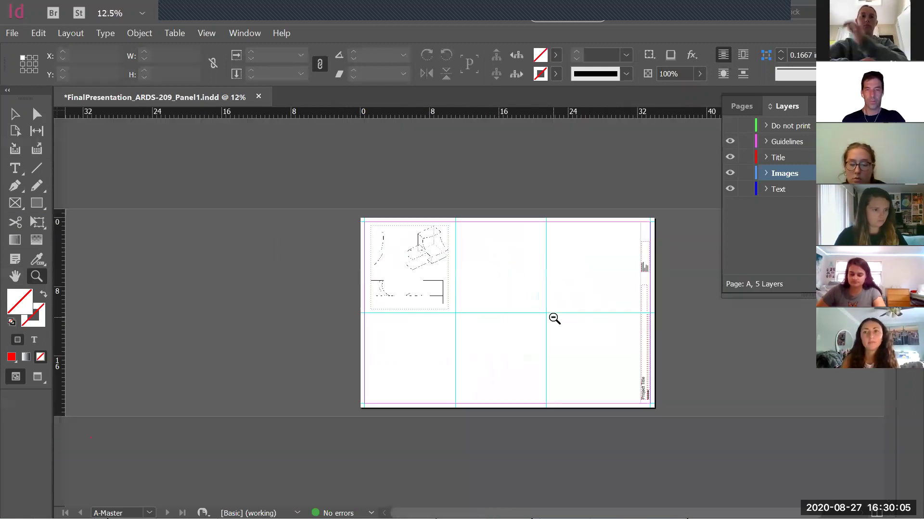
{"action": "left_click_drag", "start_coordinate": [284, 208], "coordinate": [608, 425]}
{"action": "left_click_drag", "start_coordinate": [201, 144], "coordinate": [404, 327]}
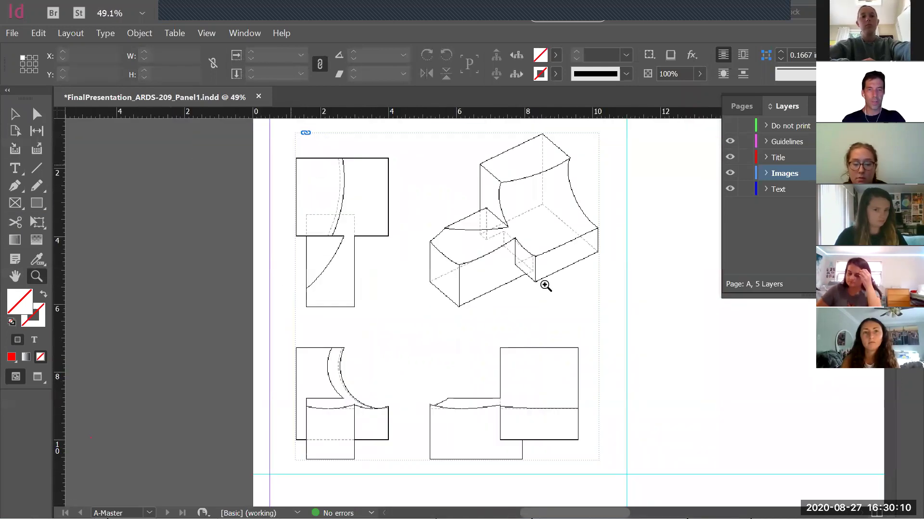
{"action": "left_click", "coordinate": [730, 125]}
{"action": "left_click", "coordinate": [730, 173]}
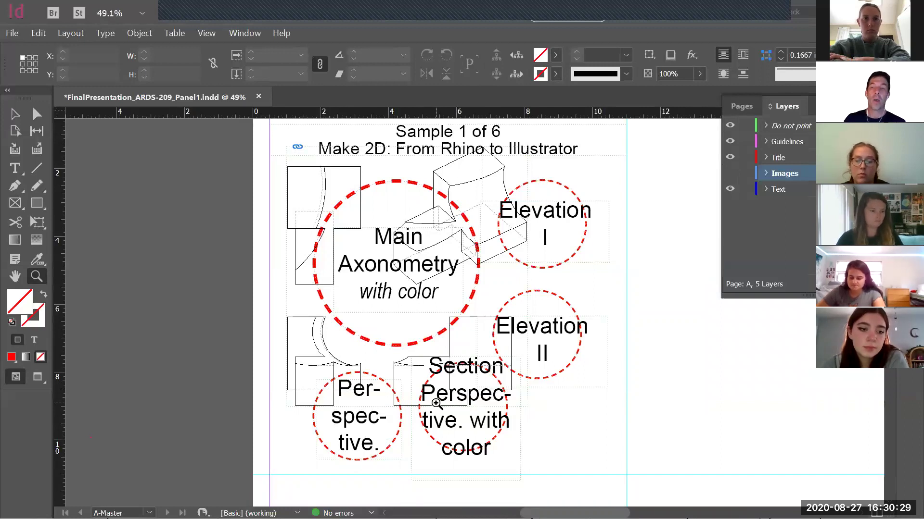
{"action": "left_click", "coordinate": [730, 174]}
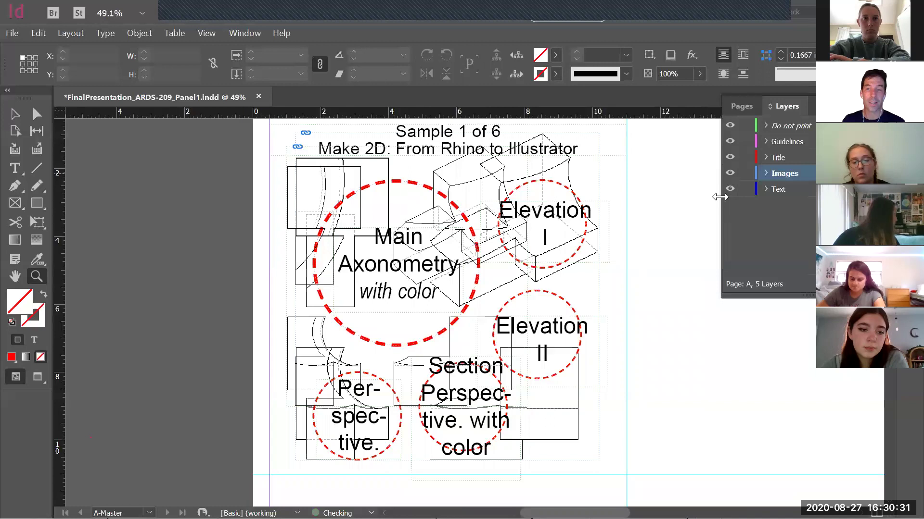
{"action": "left_click", "coordinate": [730, 126]}
Examine the title block's student name, email, class, professor and semester fields, and return to the whole page
{"action": "left_click", "coordinate": [439, 303], "text": "alt"}
{"action": "left_click_drag", "start_coordinate": [576, 313], "coordinate": [378, 289]}
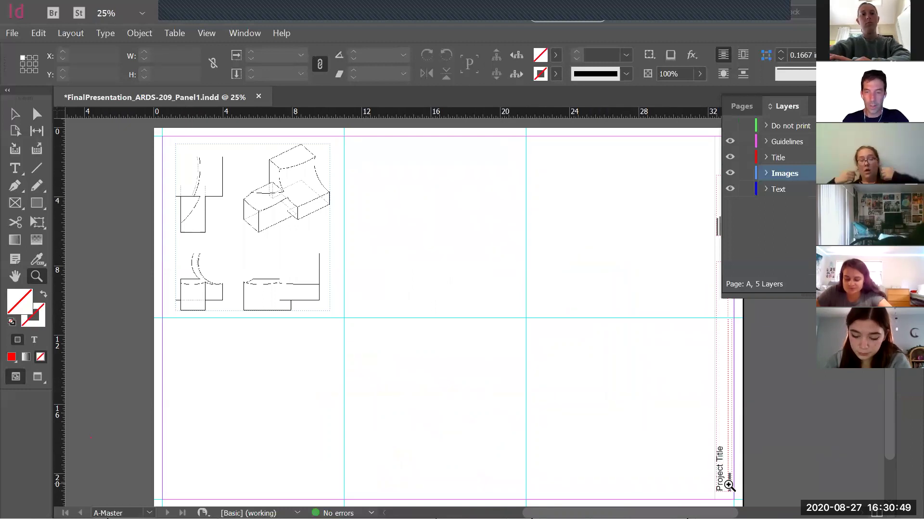
{"action": "scroll", "coordinate": [716, 363], "scroll_direction": "down", "scroll_amount": 2}
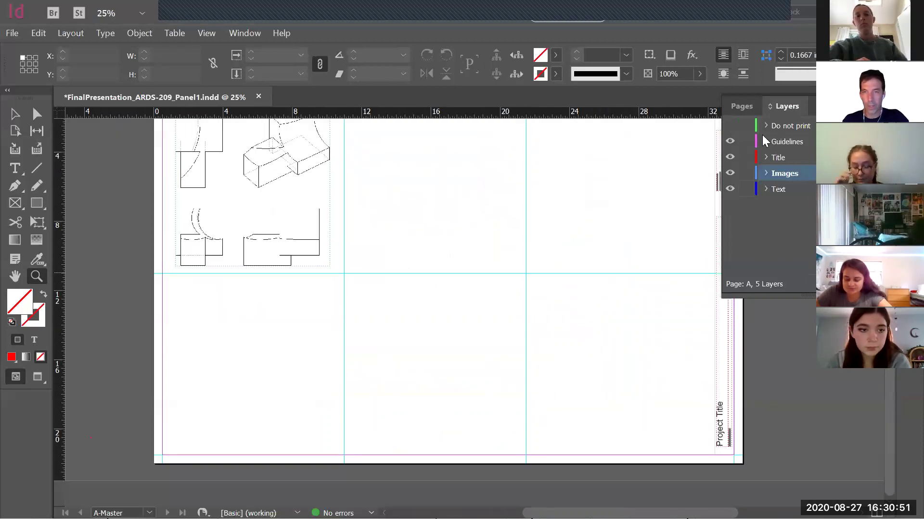
{"action": "left_click_drag", "start_coordinate": [684, 159], "coordinate": [749, 223]}
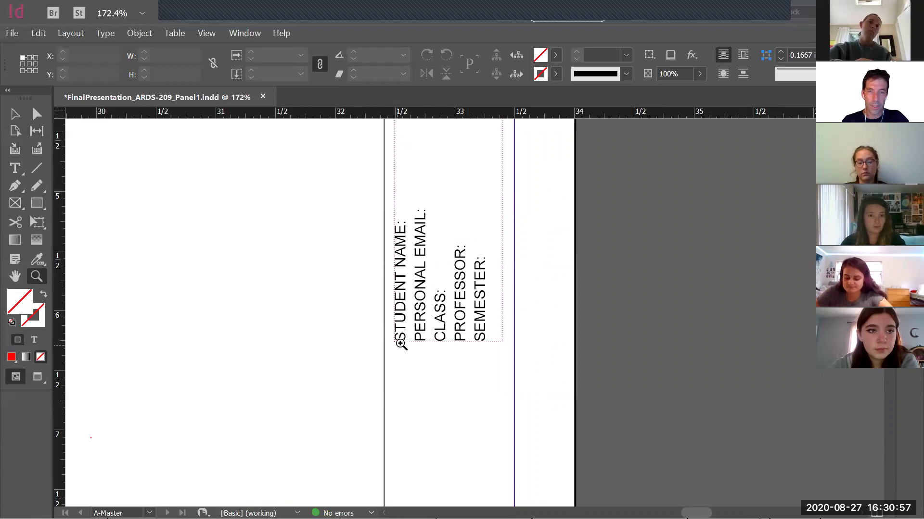
{"action": "scroll", "coordinate": [360, 355], "scroll_direction": "down", "scroll_amount": 6, "text": "alt"}
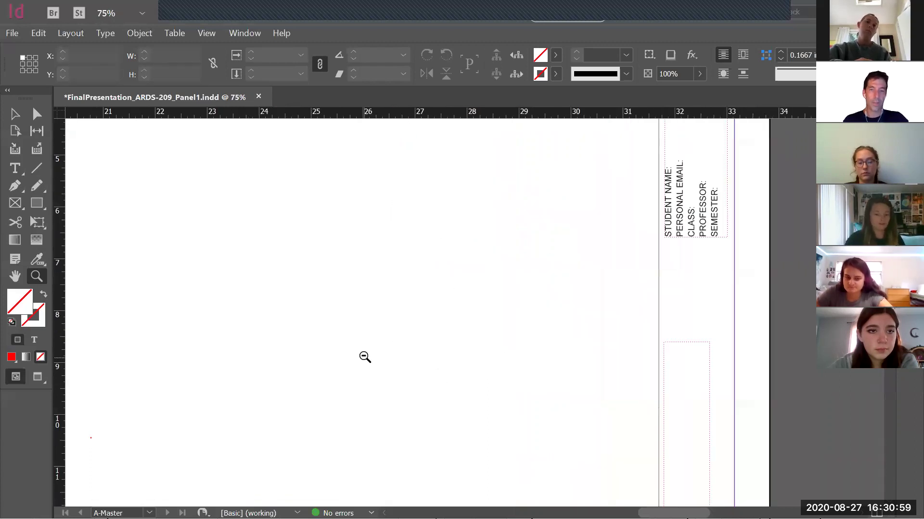
{"action": "scroll", "coordinate": [364, 356], "scroll_direction": "down", "scroll_amount": 1, "text": "alt"}
{"action": "left_click_drag", "start_coordinate": [334, 214], "coordinate": [664, 422]}
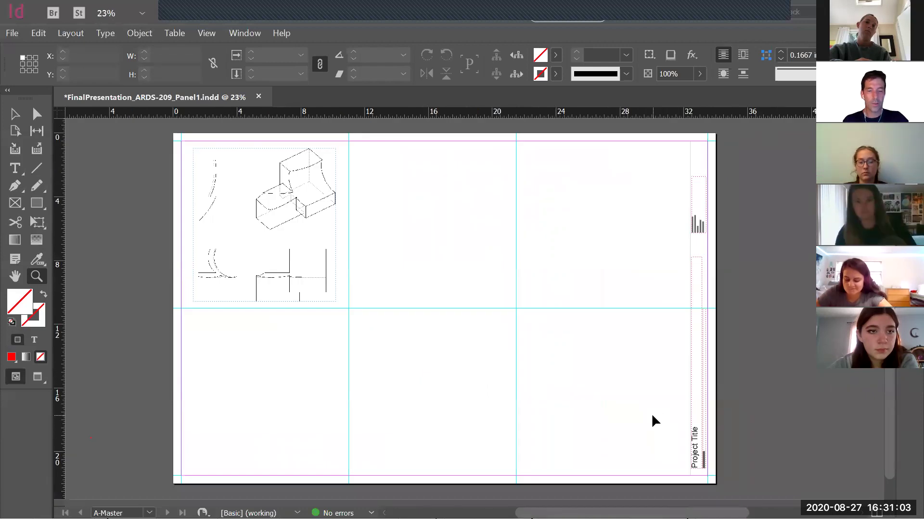
Save the panel document and start an Adobe PDF (Print) export with the Desktop as the destination folder
{"action": "key", "text": "ctrl+s"}
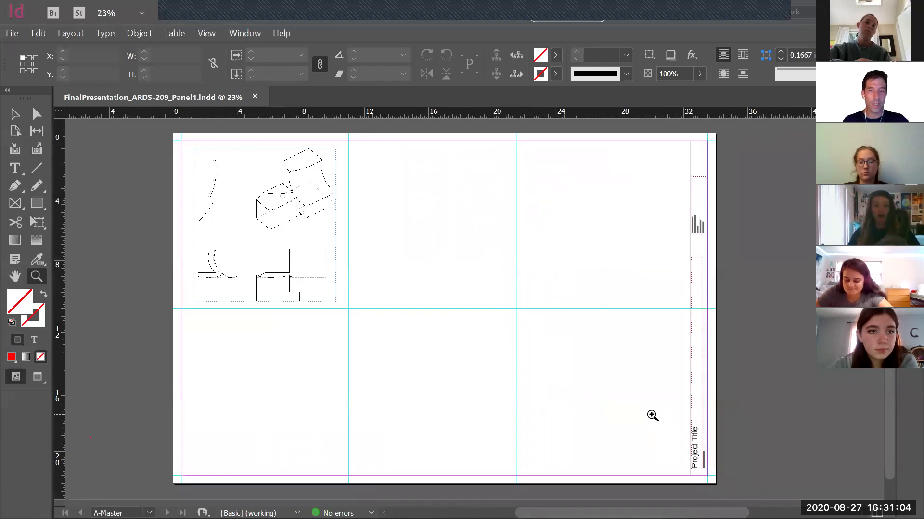
{"action": "left_click", "coordinate": [15, 36]}
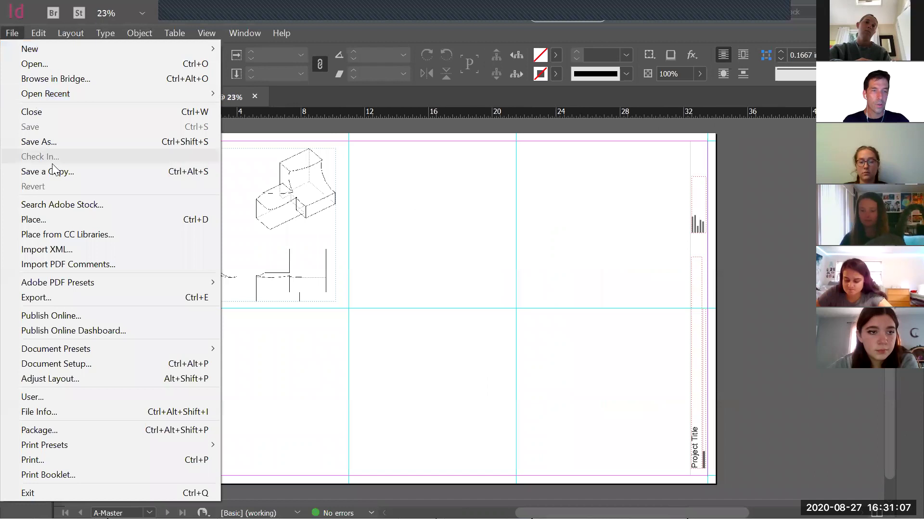
{"action": "left_click", "coordinate": [69, 296]}
{"action": "left_click_drag", "start_coordinate": [292, 66], "coordinate": [370, 69]}
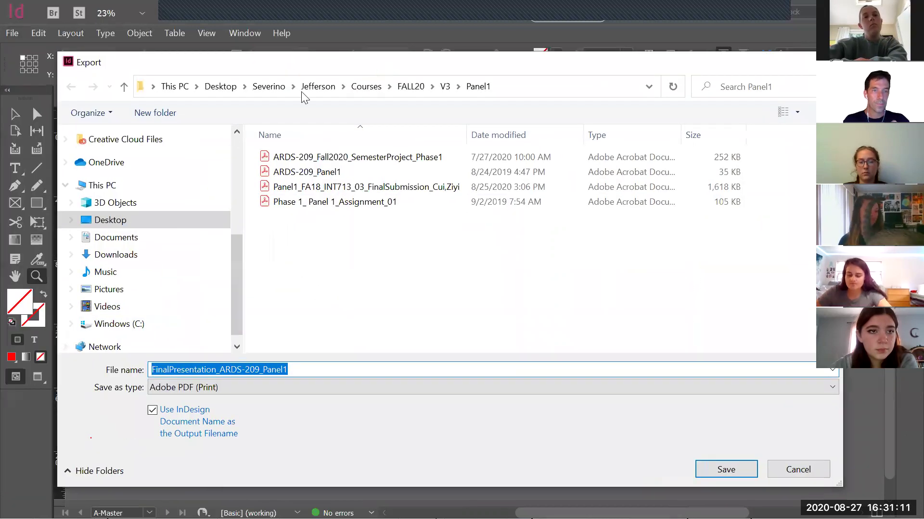
{"action": "scroll", "coordinate": [263, 161], "scroll_direction": "up", "scroll_amount": 5}
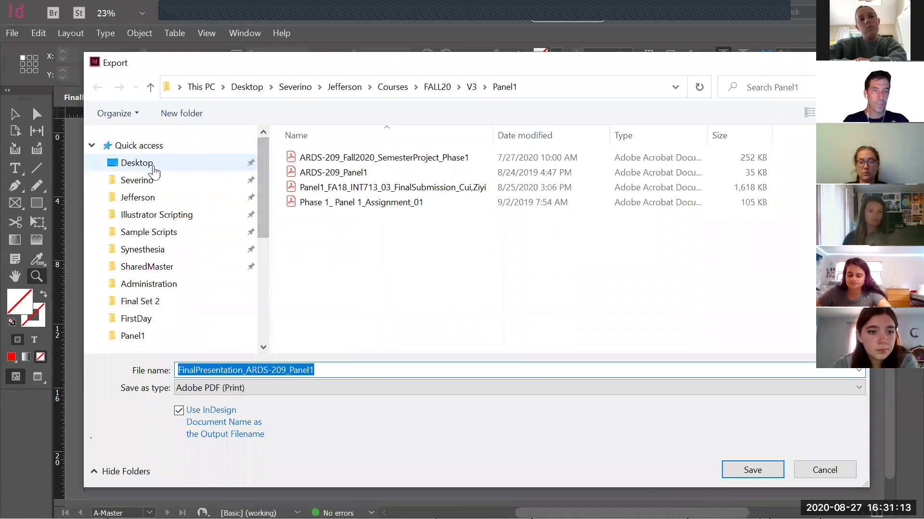
{"action": "left_click", "coordinate": [144, 163]}
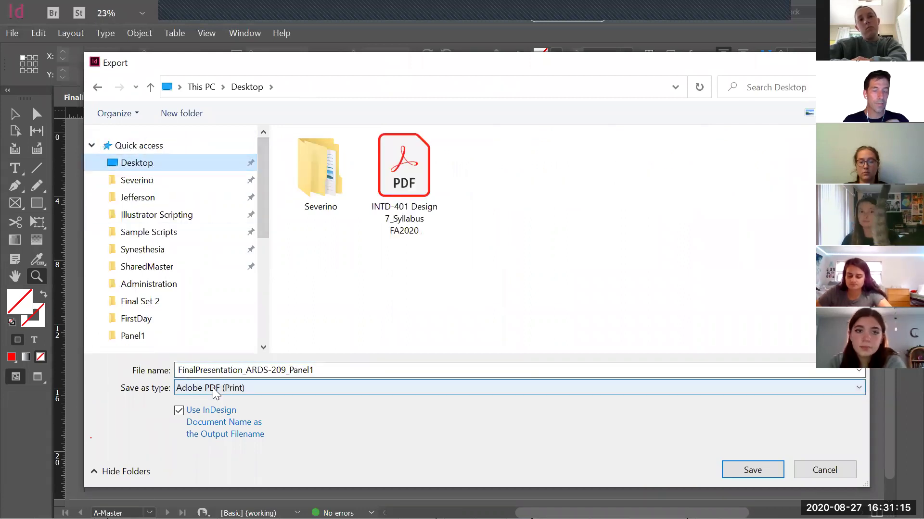
Name the PDF FinalPresentation_ARDS-209_Panel1_Test1 and export page 1 with the modified High Quality Print preset
{"action": "left_click", "coordinate": [342, 371]}
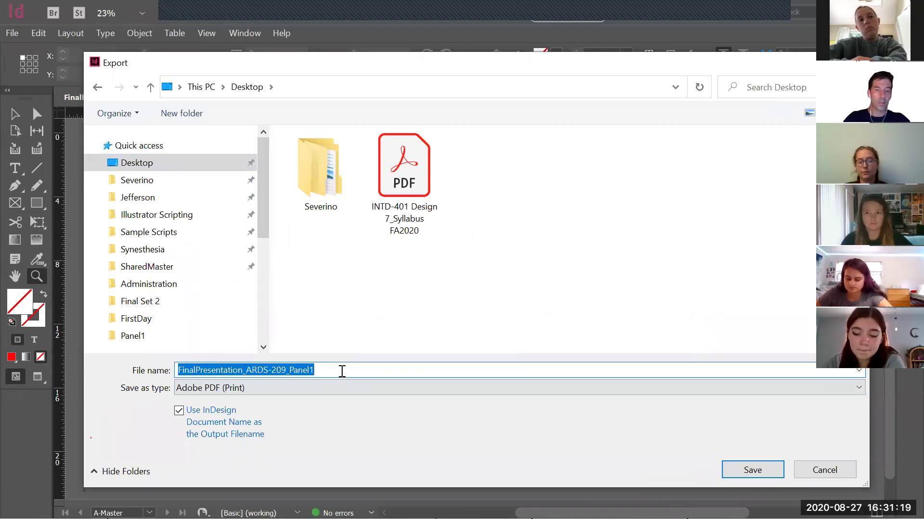
{"action": "left_click", "coordinate": [342, 371]}
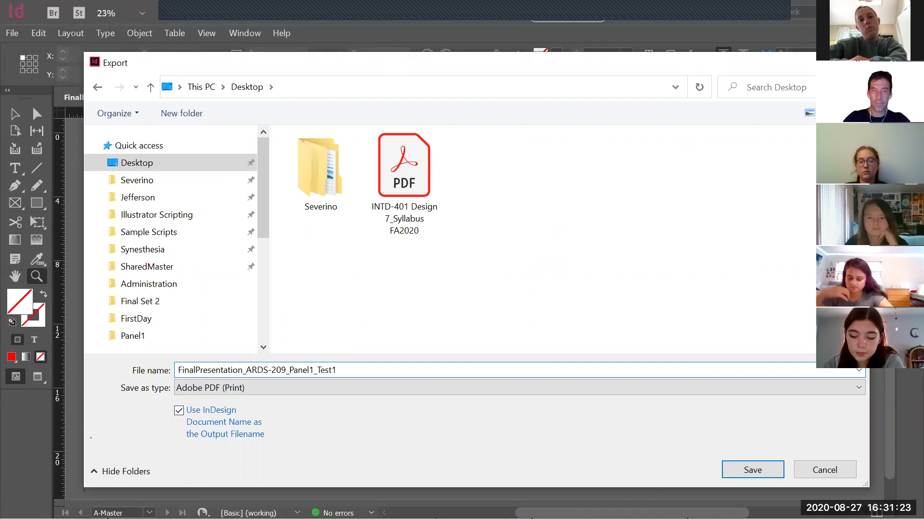
{"action": "key", "text": "Return"}
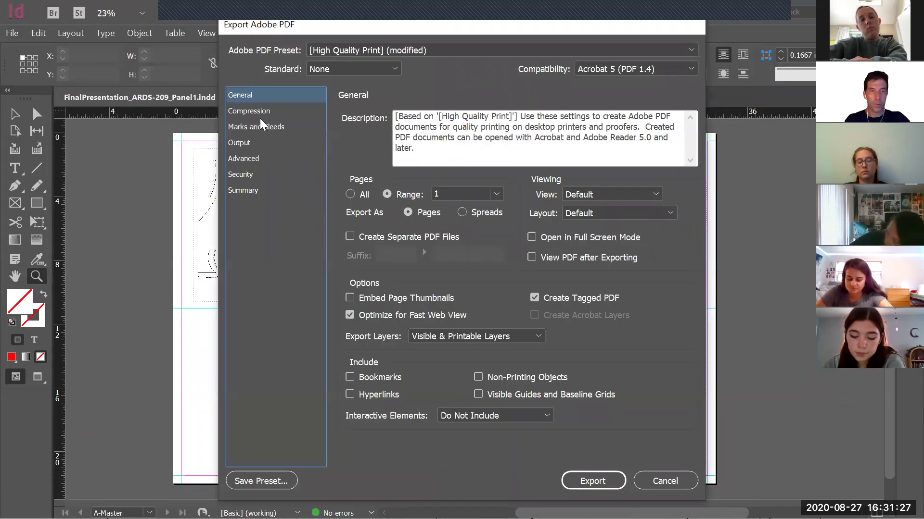
{"action": "left_click", "coordinate": [600, 481]}
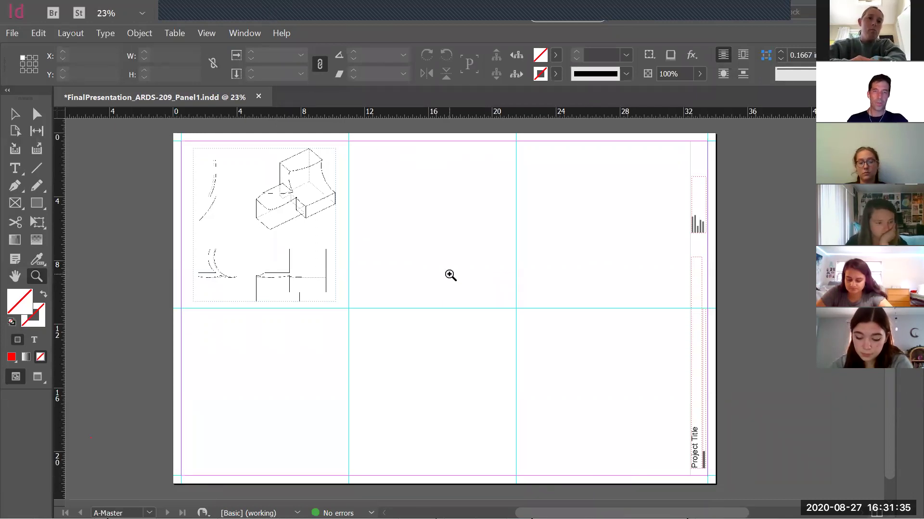
Switch to a File Explorer window and place it over the middle of the panel document
{"action": "key", "text": "alt+Tab"}
{"action": "key", "text": "alt+Tab"}
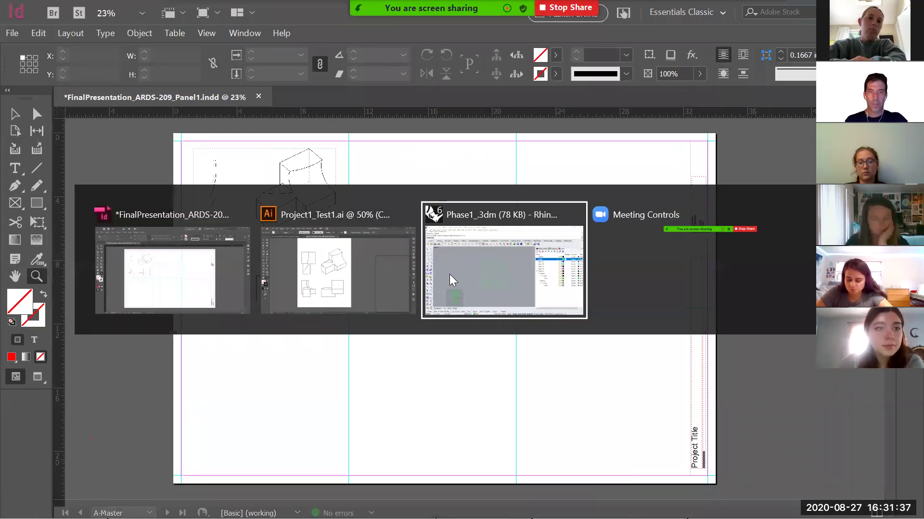
{"action": "key", "text": "alt+Tab"}
{"action": "key", "text": "alt+Tab"}
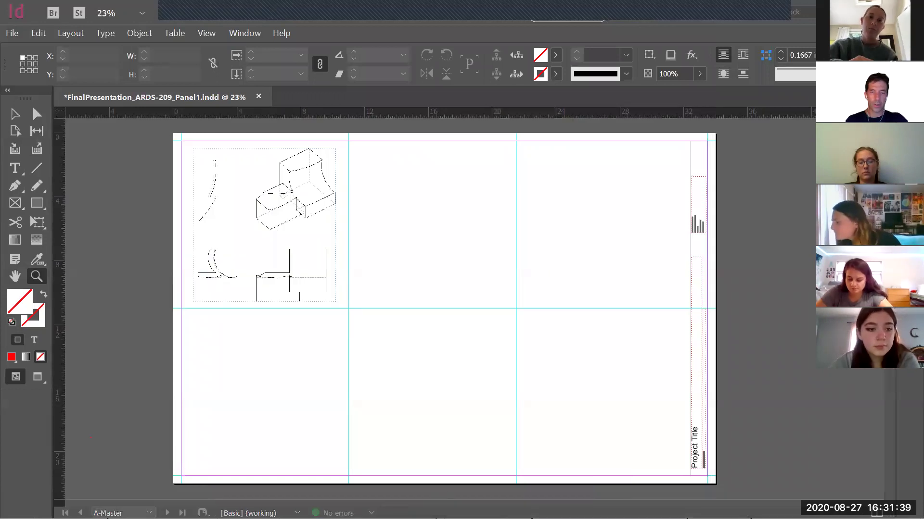
{"action": "key", "text": "super"}
{"action": "left_click", "coordinate": [373, 505]}
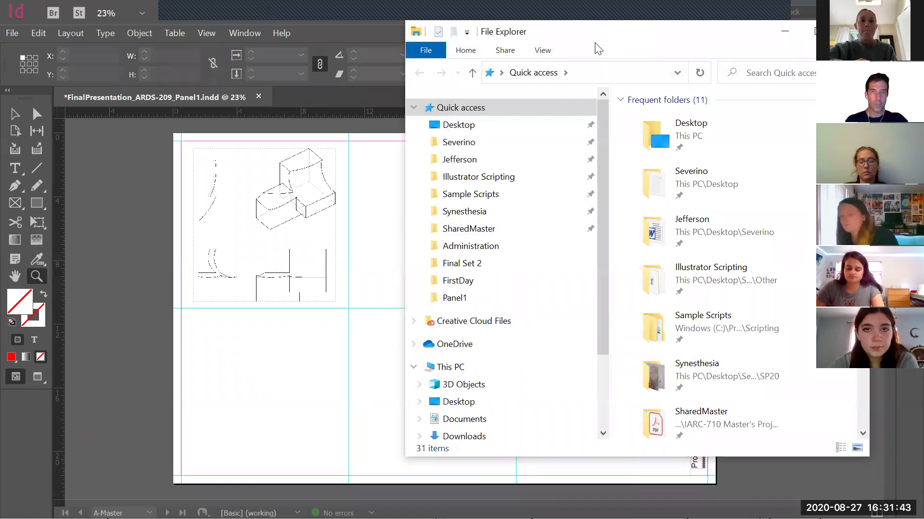
{"action": "left_click_drag", "start_coordinate": [595, 42], "coordinate": [416, 57]}
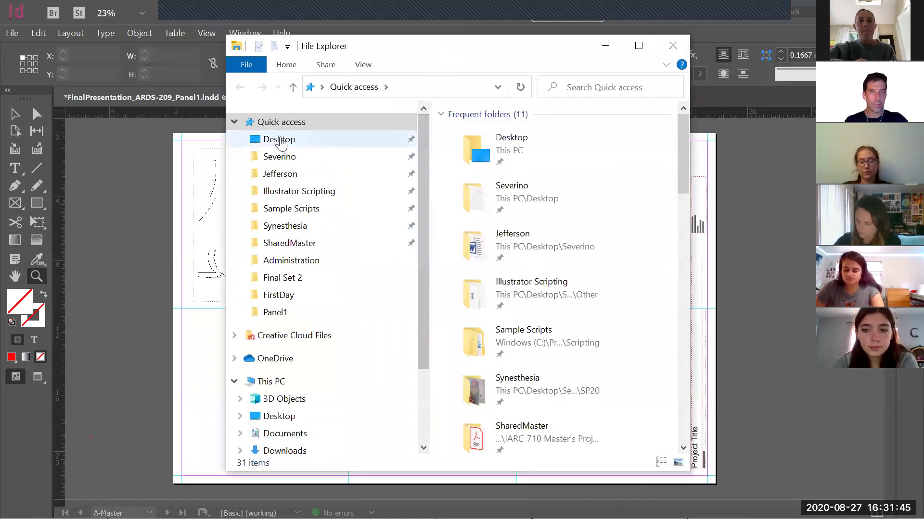
Open FinalPresentation_ARDS-209_Panel1_Test1 from the Desktop in Acrobat and review the page in full screen mode
{"action": "left_click", "coordinate": [279, 140]}
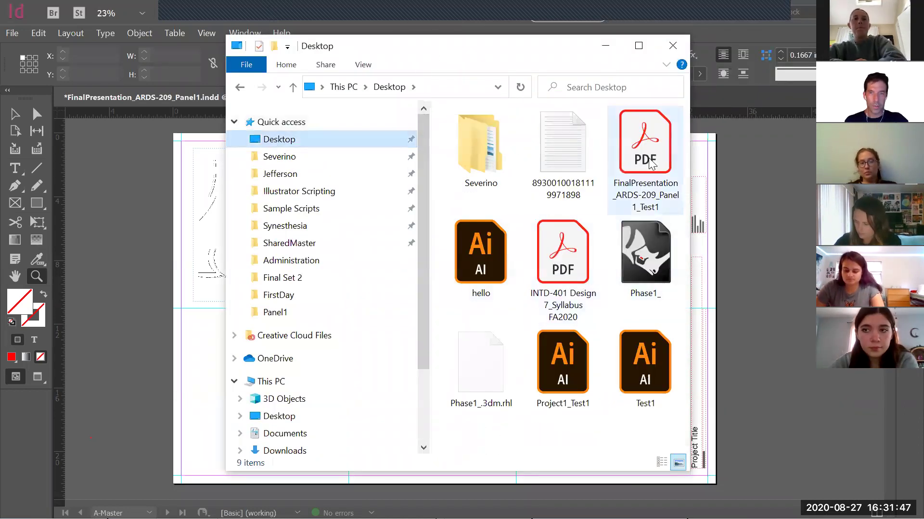
{"action": "left_click", "coordinate": [647, 174]}
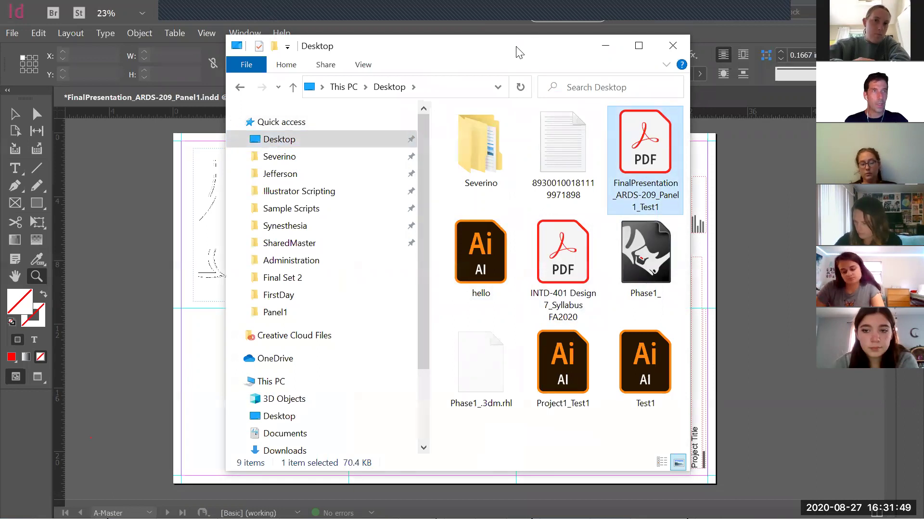
{"action": "left_click_drag", "start_coordinate": [512, 49], "coordinate": [423, 51]}
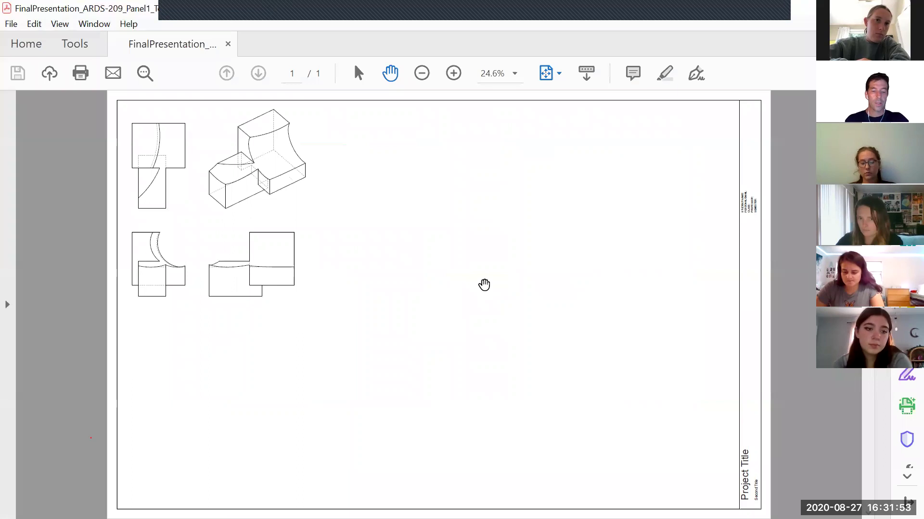
{"action": "key", "text": "ctrl+l"}
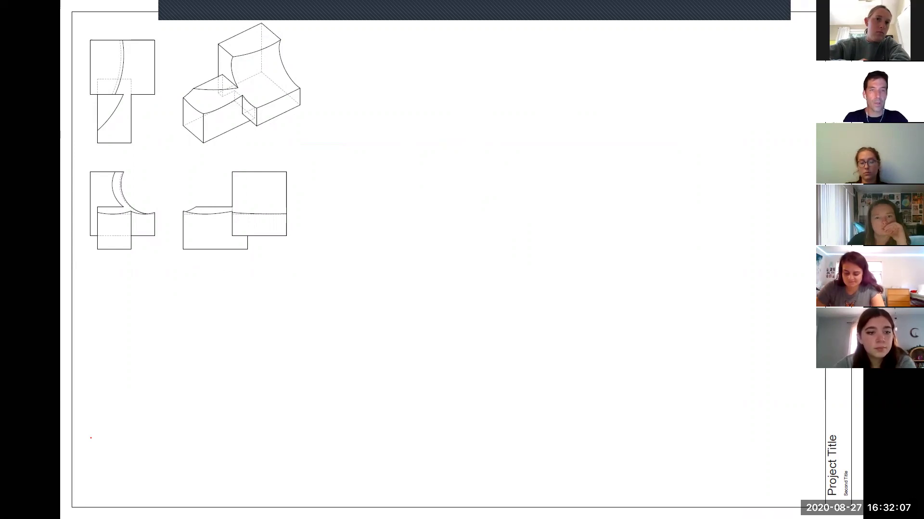
{"action": "key", "text": "Escape"}
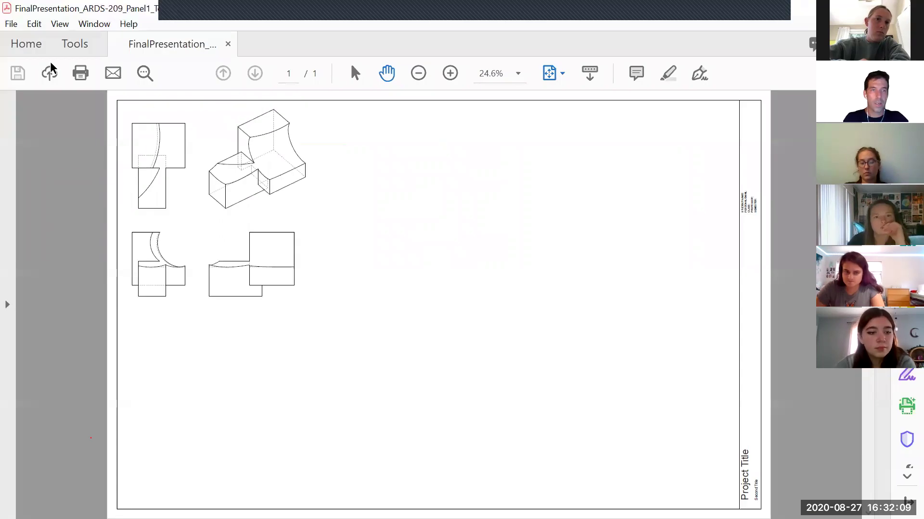
Open the print settings for the exported PDF and examine the available printers and the Fit page sizing
{"action": "left_click", "coordinate": [12, 25]}
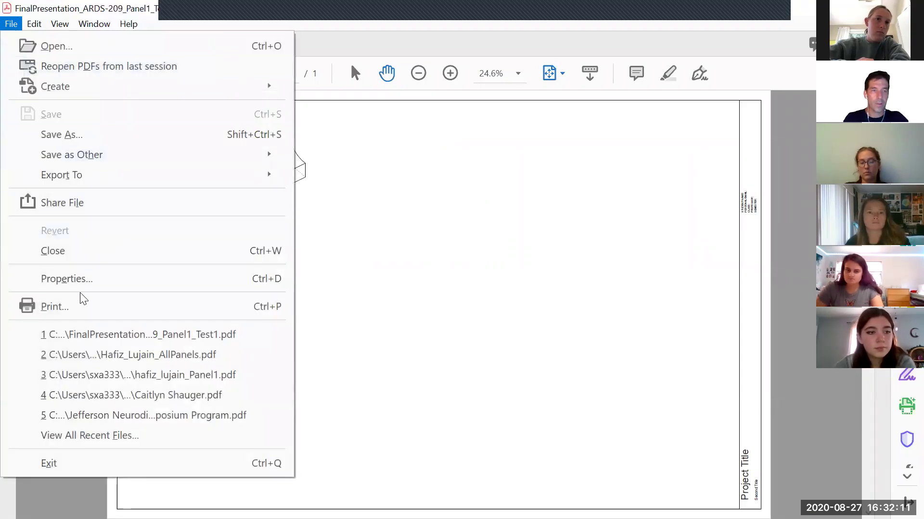
{"action": "left_click", "coordinate": [80, 308]}
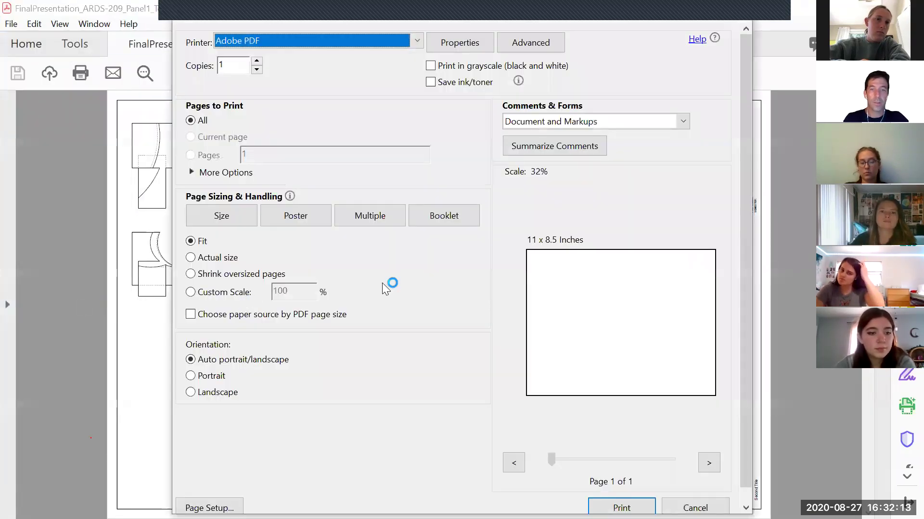
{"action": "left_click", "coordinate": [250, 44]}
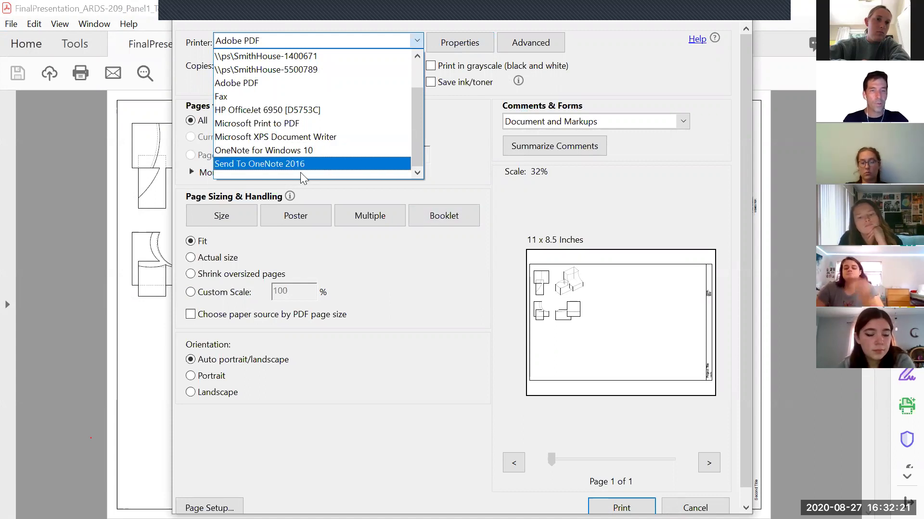
{"action": "left_click", "coordinate": [192, 244]}
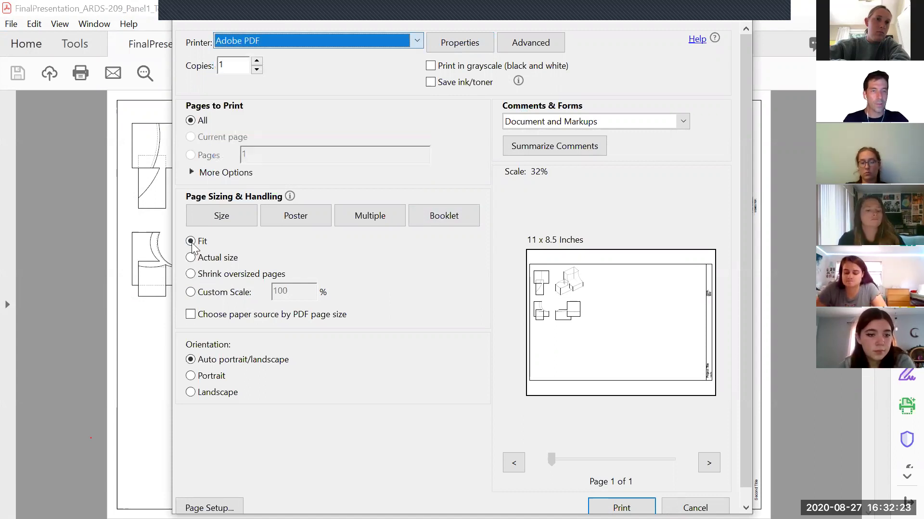
Try a custom print scale of 50%, and return the page sizing to Fit
{"action": "left_click", "coordinate": [191, 292]}
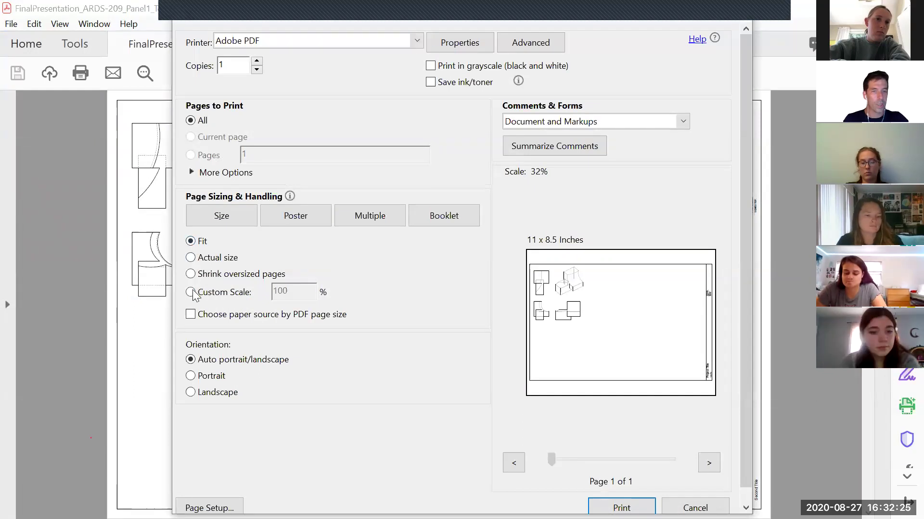
{"action": "left_click_drag", "start_coordinate": [295, 296], "coordinate": [253, 306]}
{"action": "type", "text": "50"}
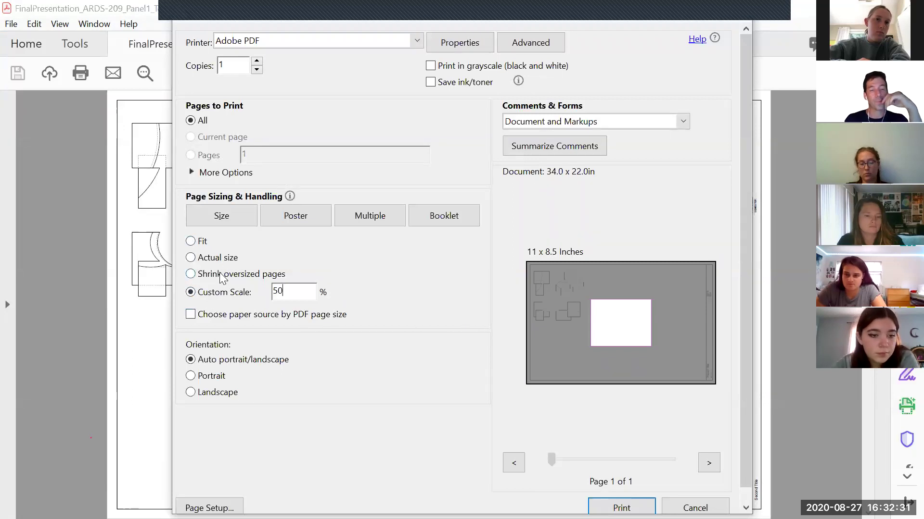
{"action": "left_click", "coordinate": [195, 242]}
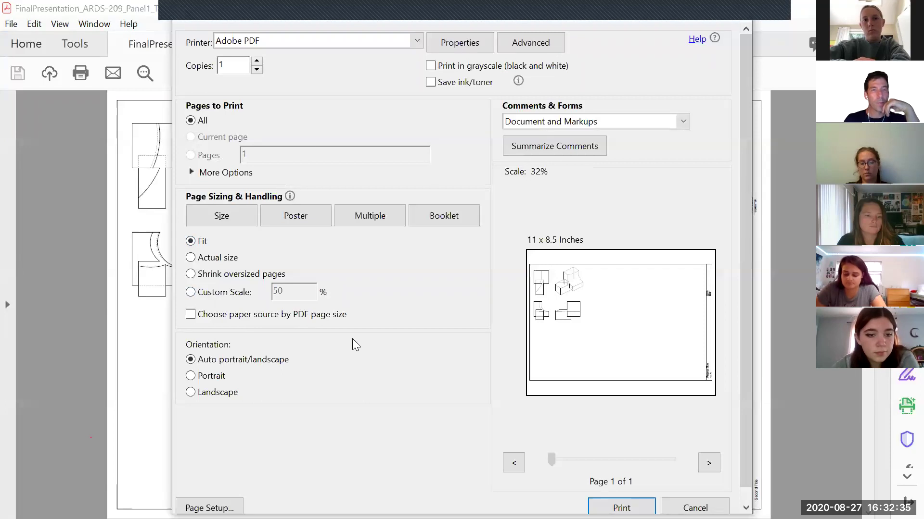
Check the printer list again, try a custom print scale of 100%, and close the print settings without printing
{"action": "left_click", "coordinate": [306, 44]}
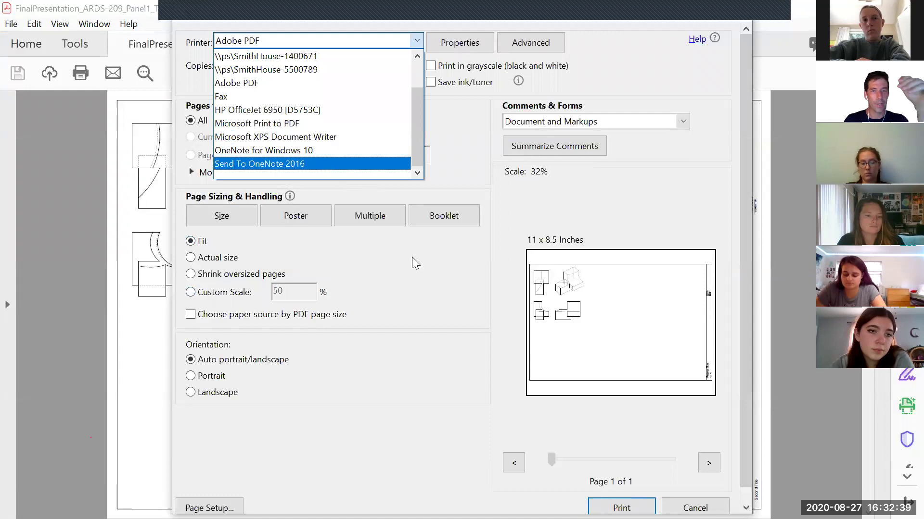
{"action": "left_click", "coordinate": [317, 283]}
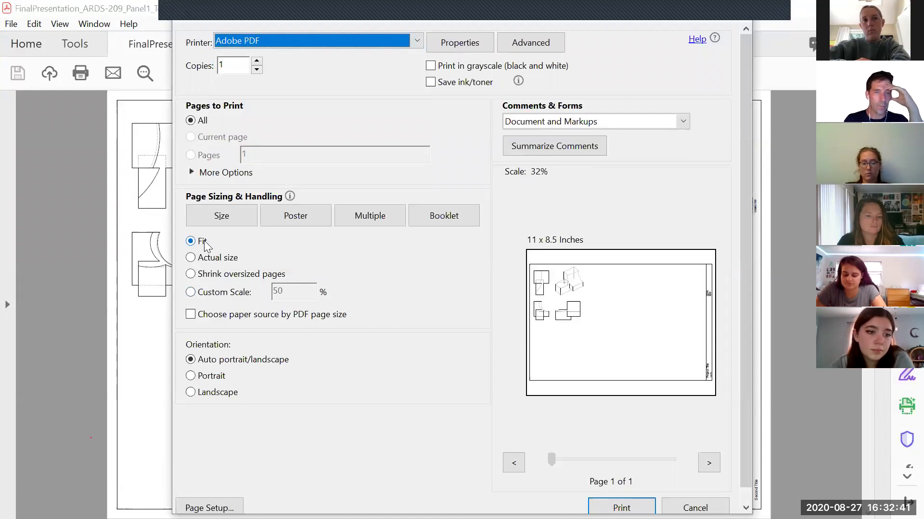
{"action": "left_click", "coordinate": [191, 292]}
{"action": "type", "text": "100"}
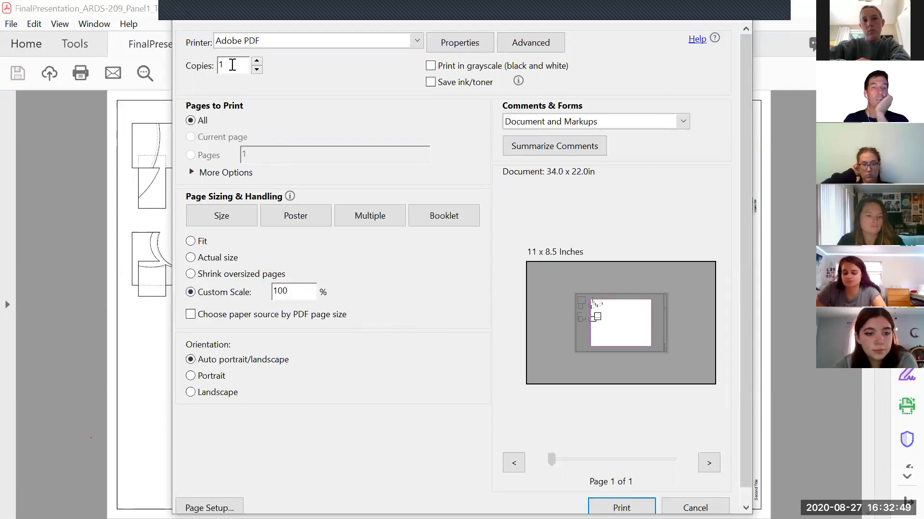
{"action": "left_click", "coordinate": [231, 65]}
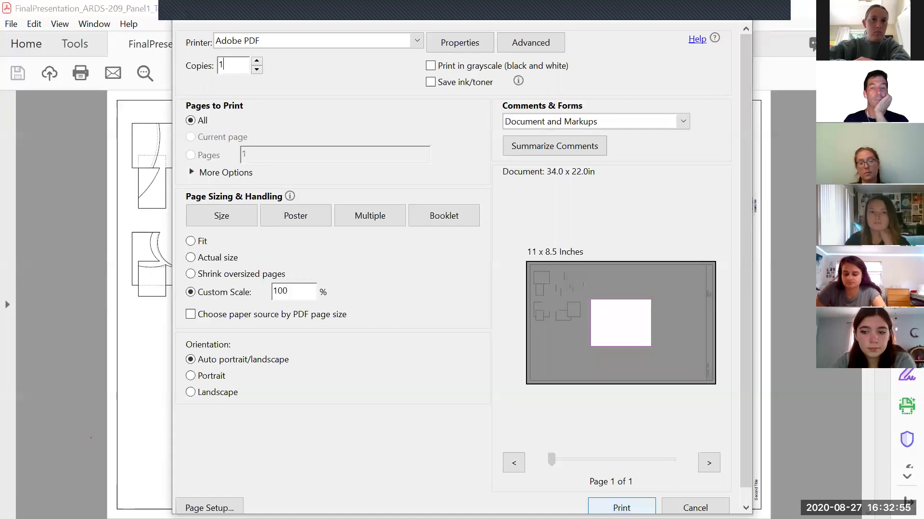
{"action": "left_click", "coordinate": [747, 12]}
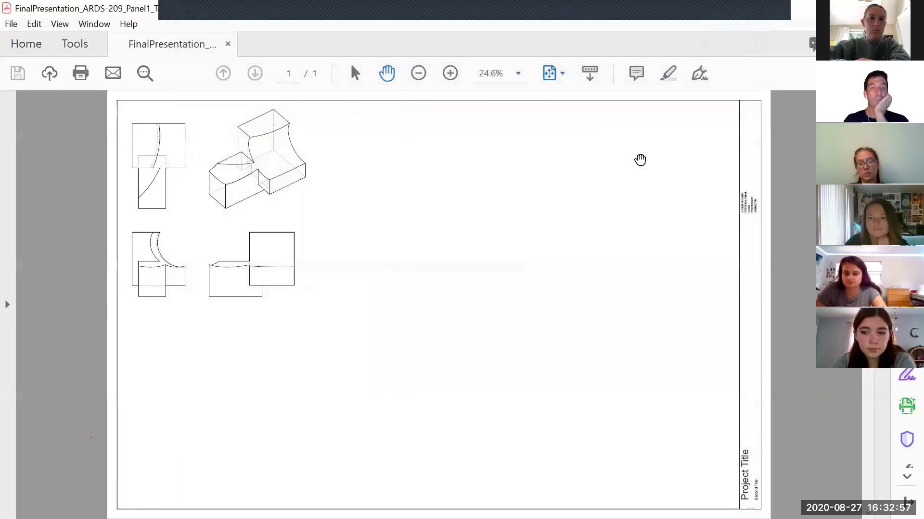